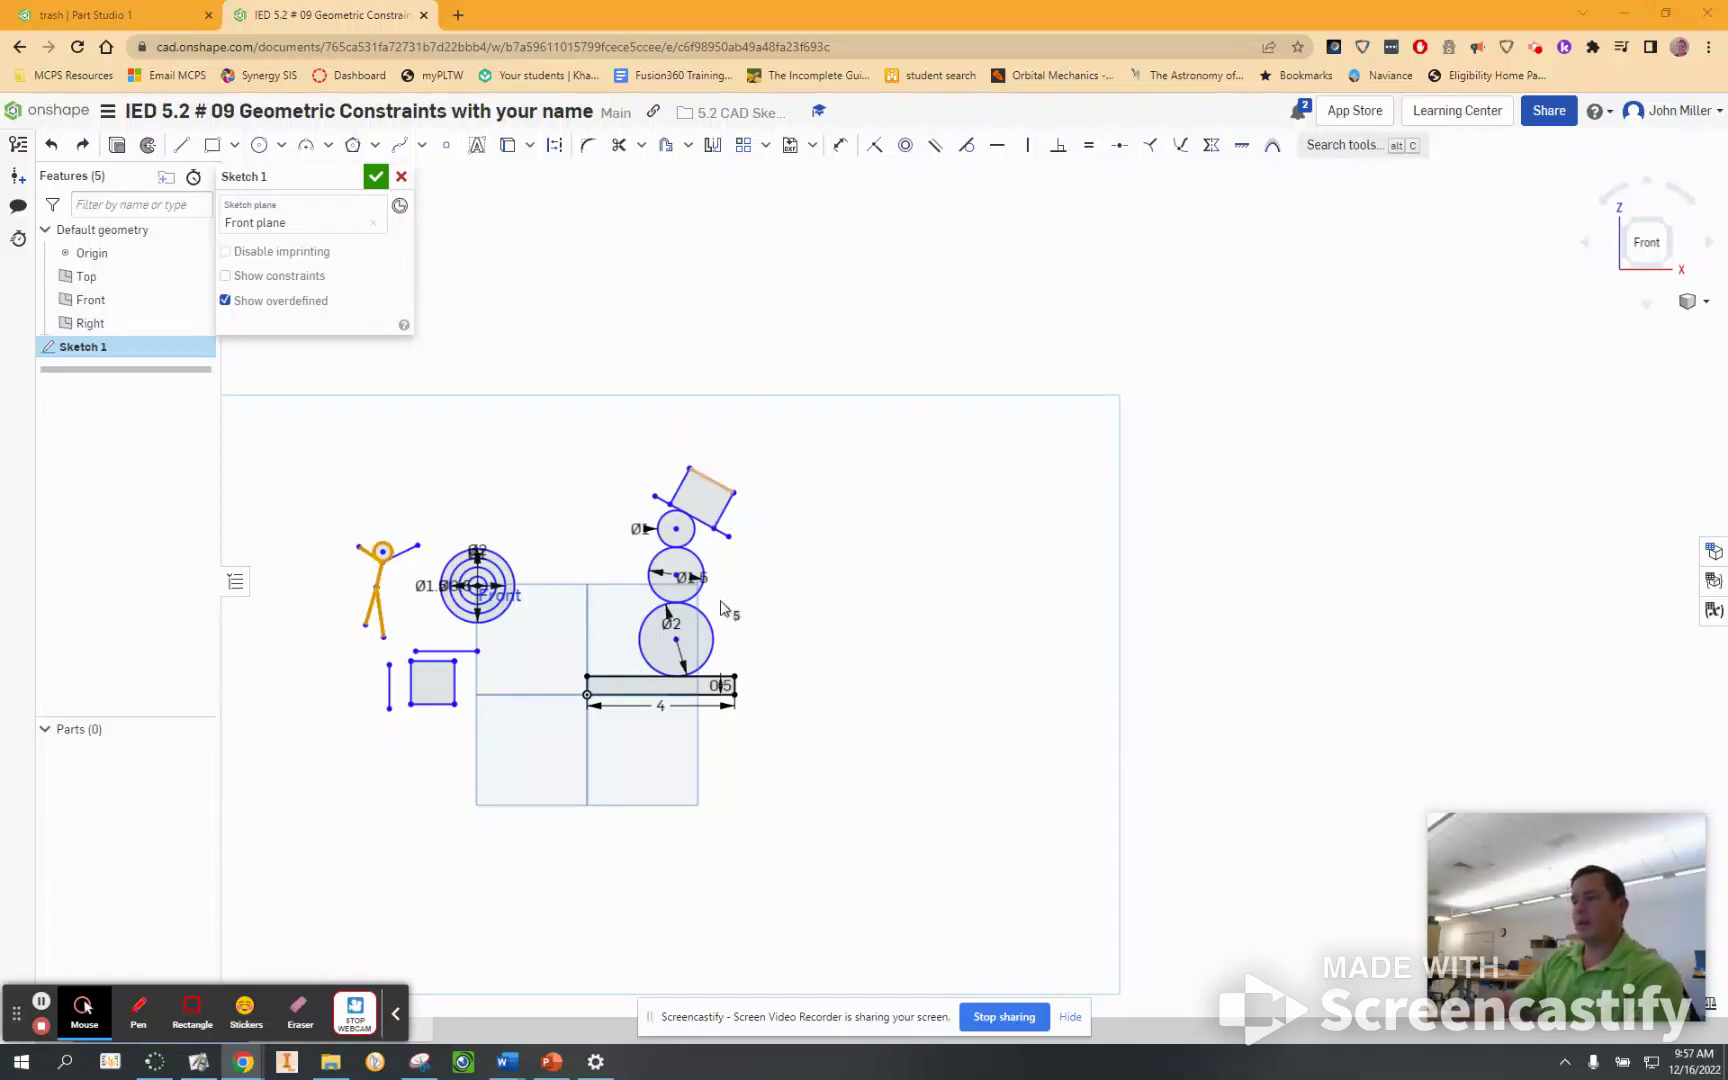
- Zoom in and pan so the snowman's hat, head and body fill the centre of the view
scroll(678, 578, "up", 5)
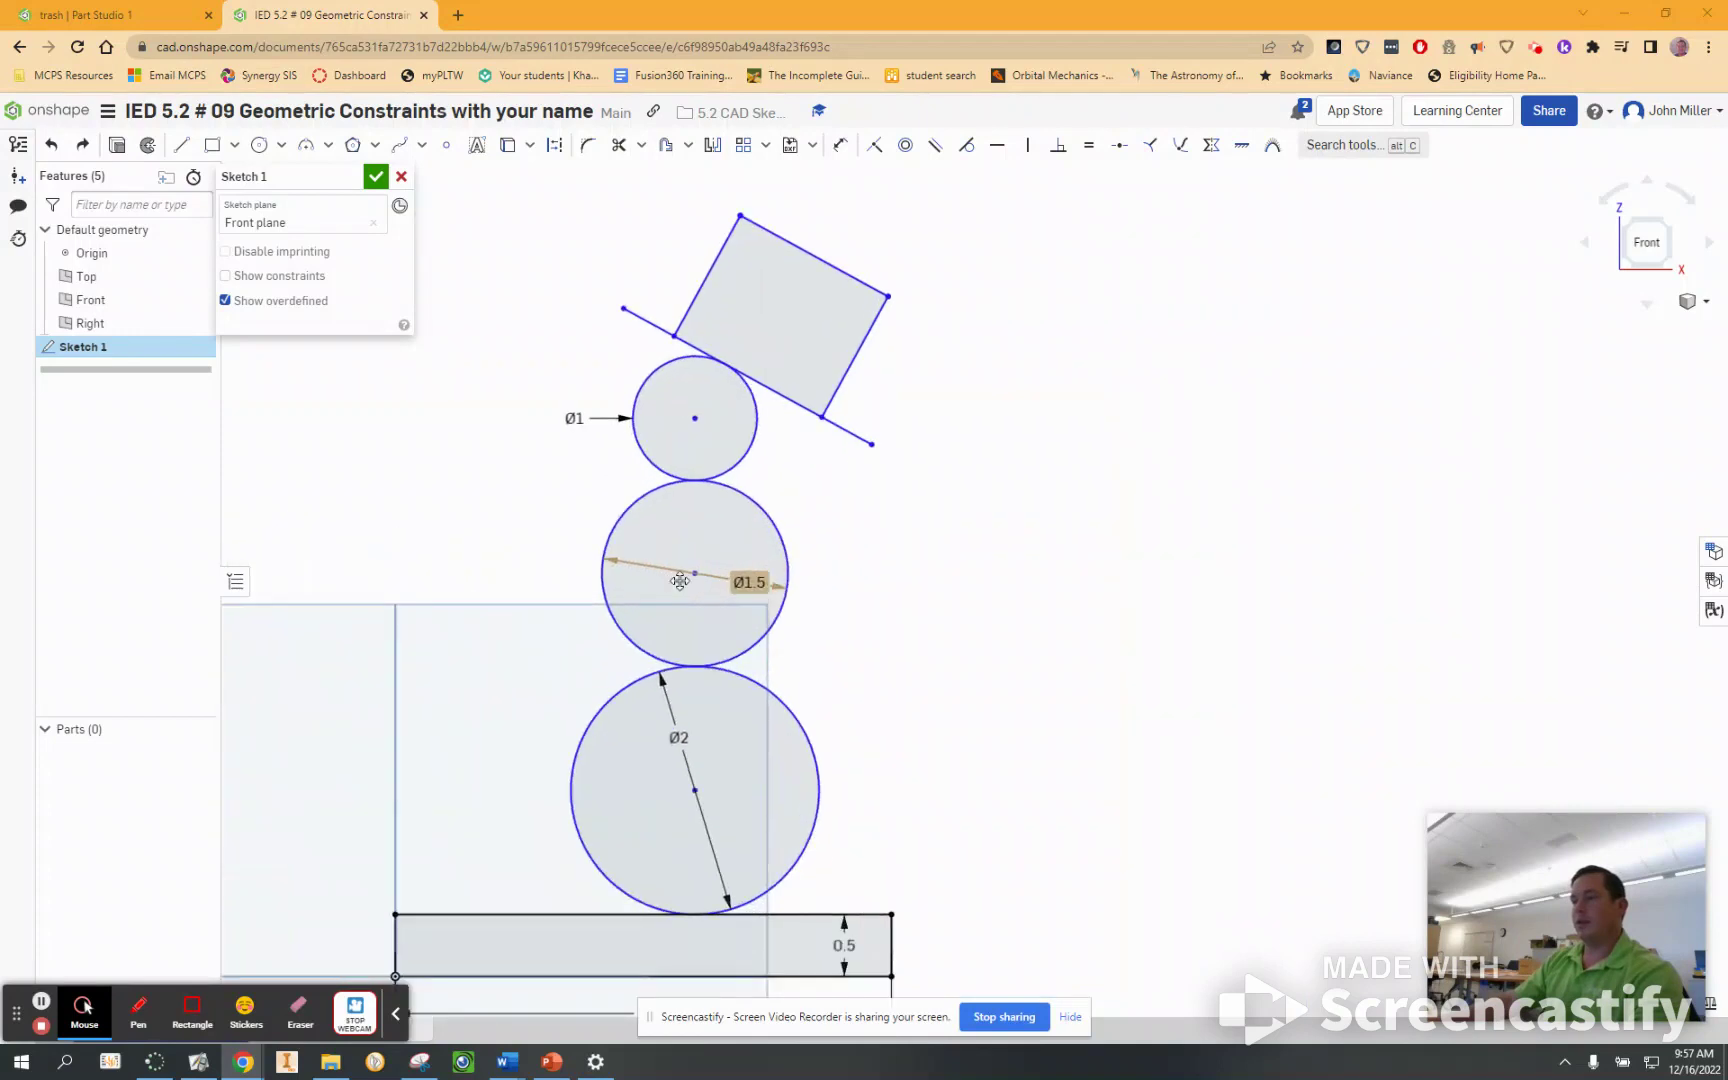
mouse_move(950, 640)
middle_mouse_down()
mouse_move(1014, 660)
mouse_move(1145, 656)
mouse_move(1127, 603)
middle_mouse_up()
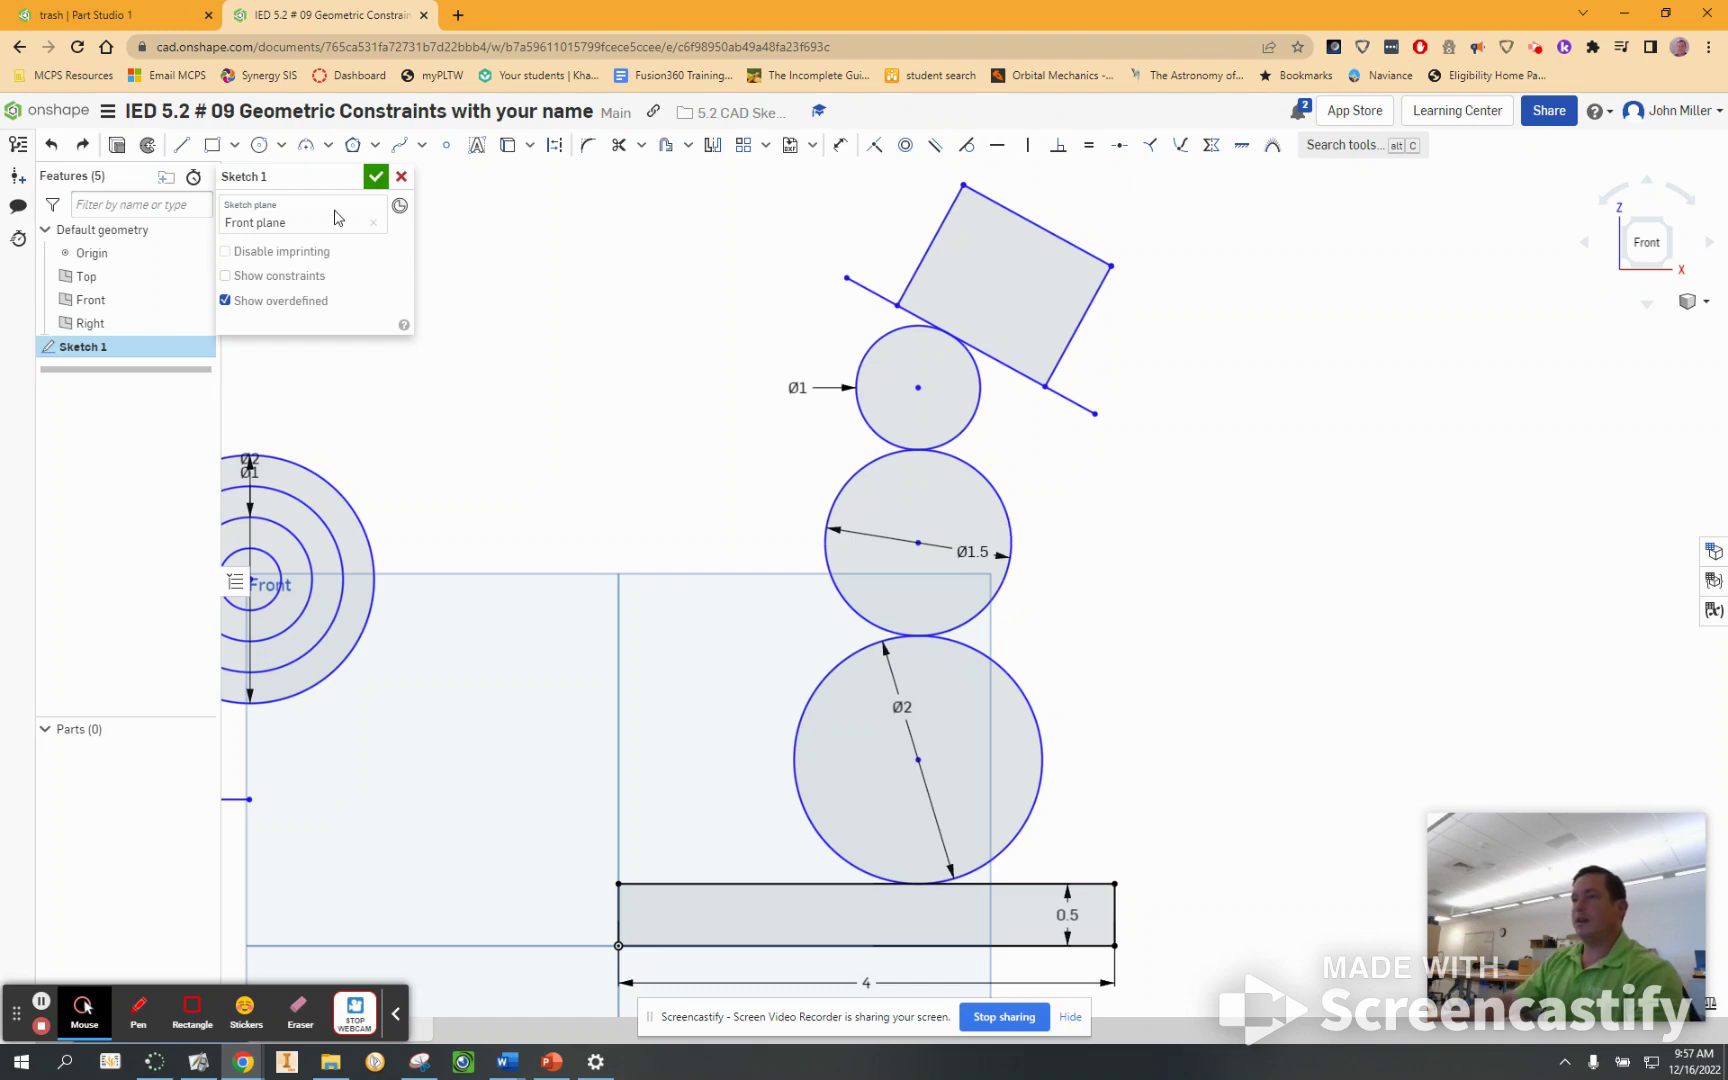
left_click(328, 145)
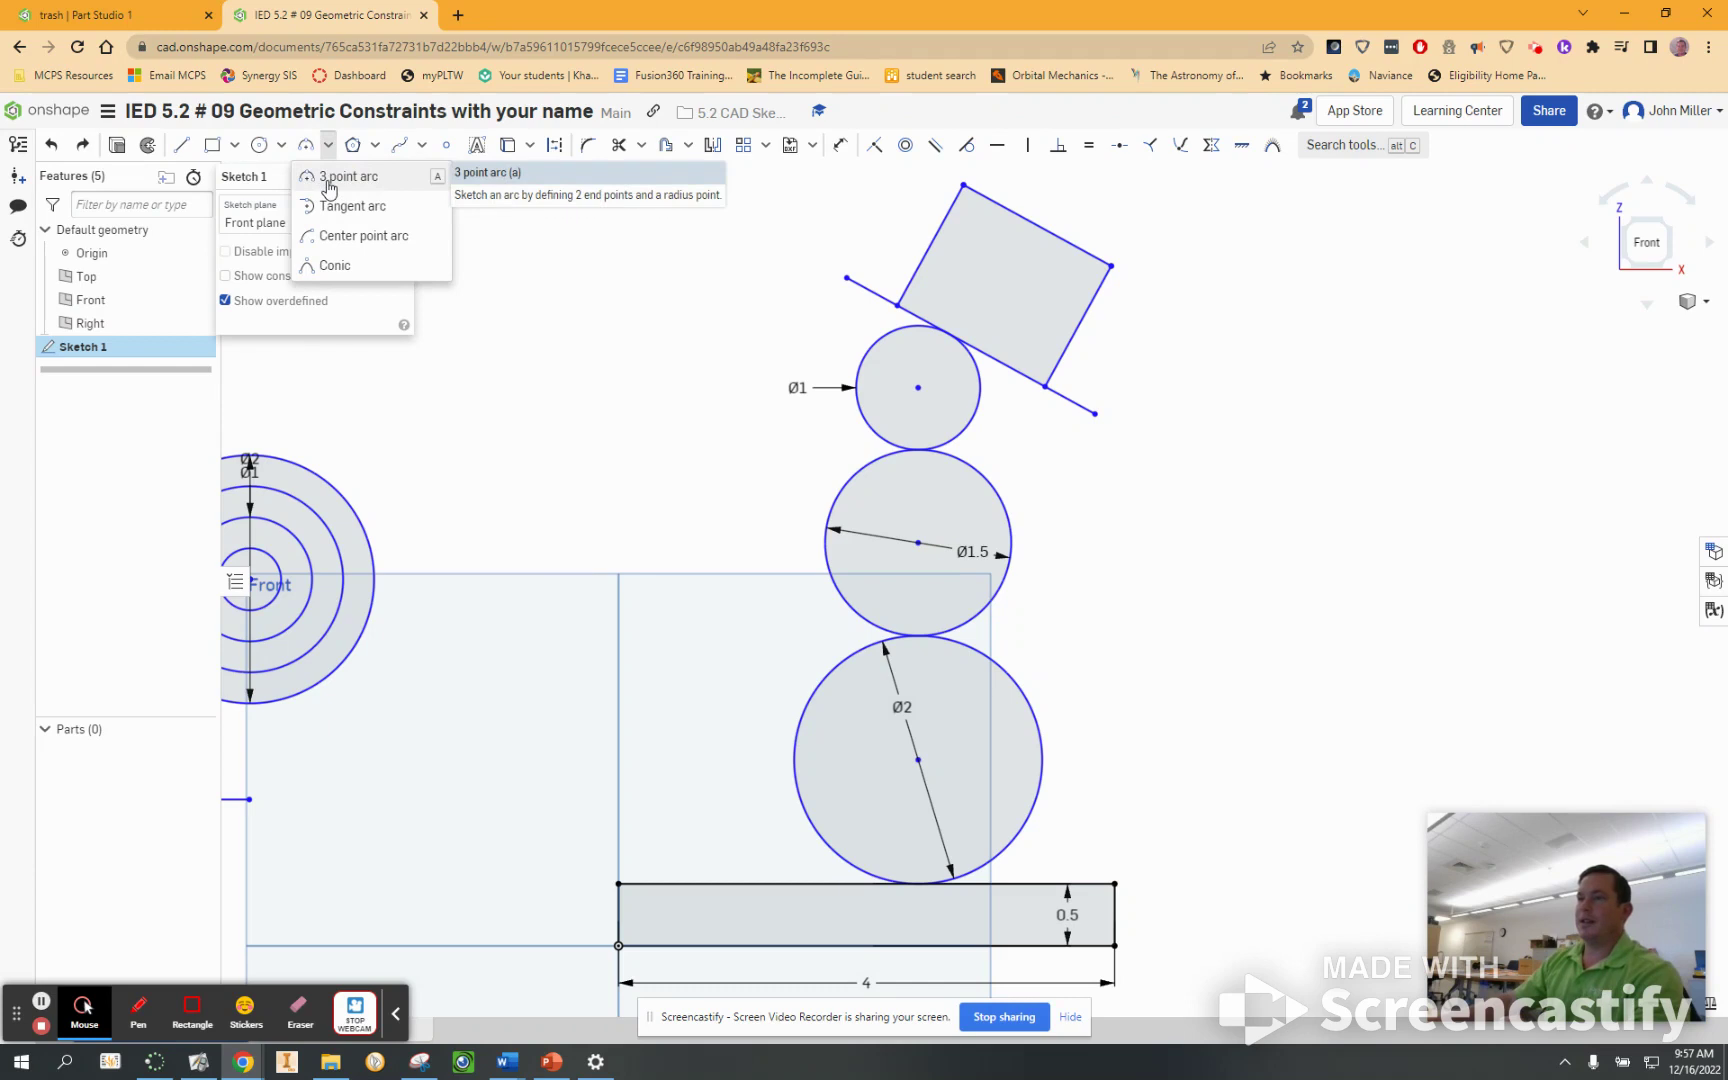
- Draw a centre-point arc smile inside the snowman's Ø1 head
left_click(321, 240)
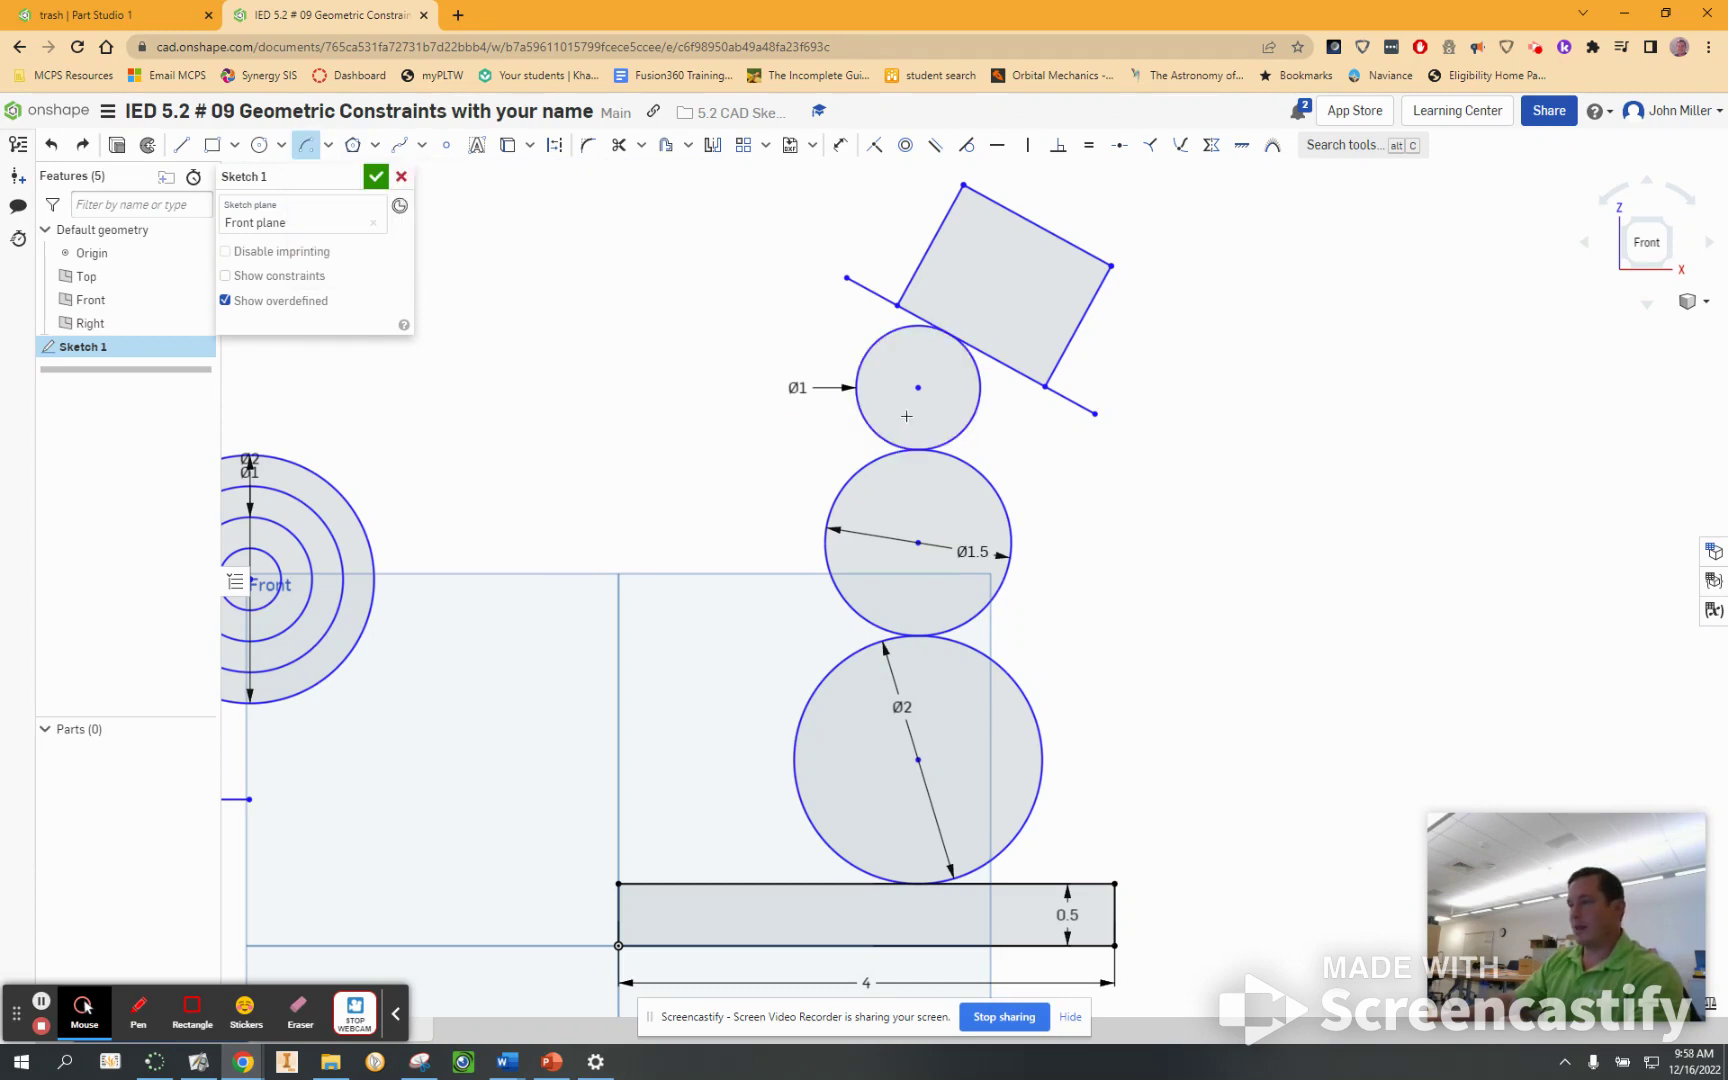
left_click(918, 388)
left_click(890, 422)
left_click(943, 421)
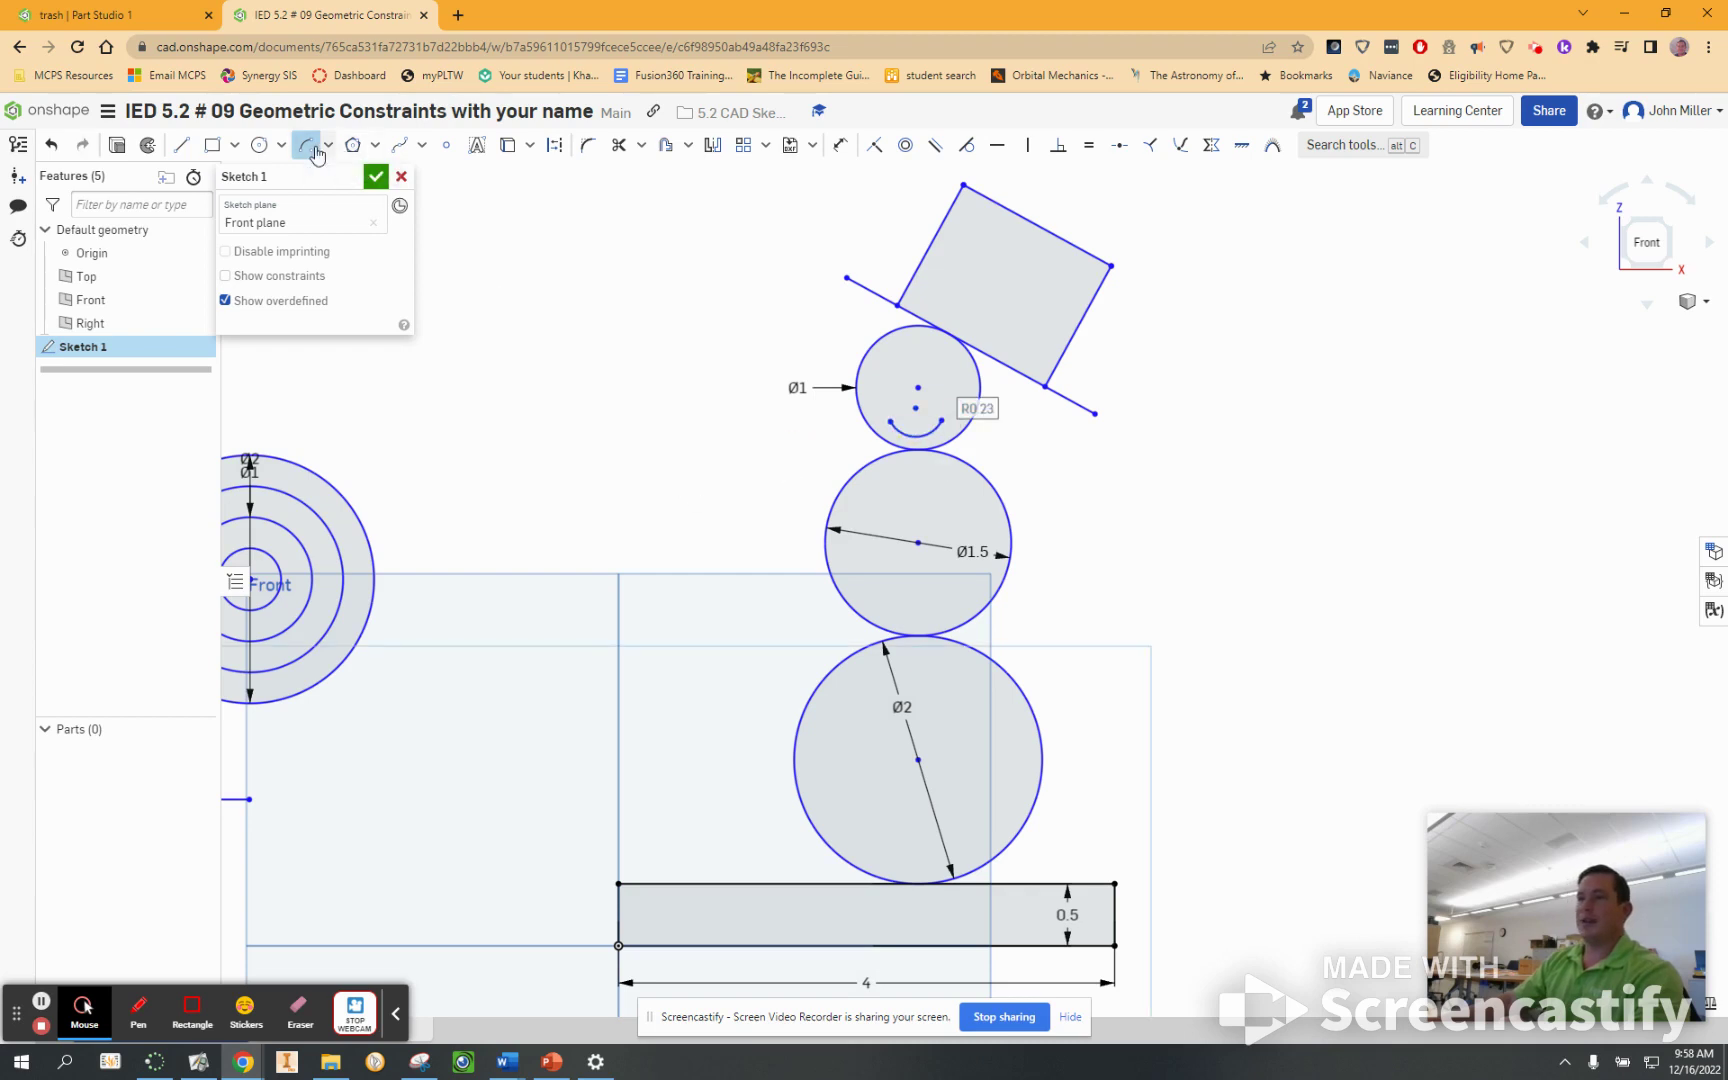
- Draw elliptical eyes on the head with the Ellipse tool
left_click(281, 145)
left_click(280, 236)
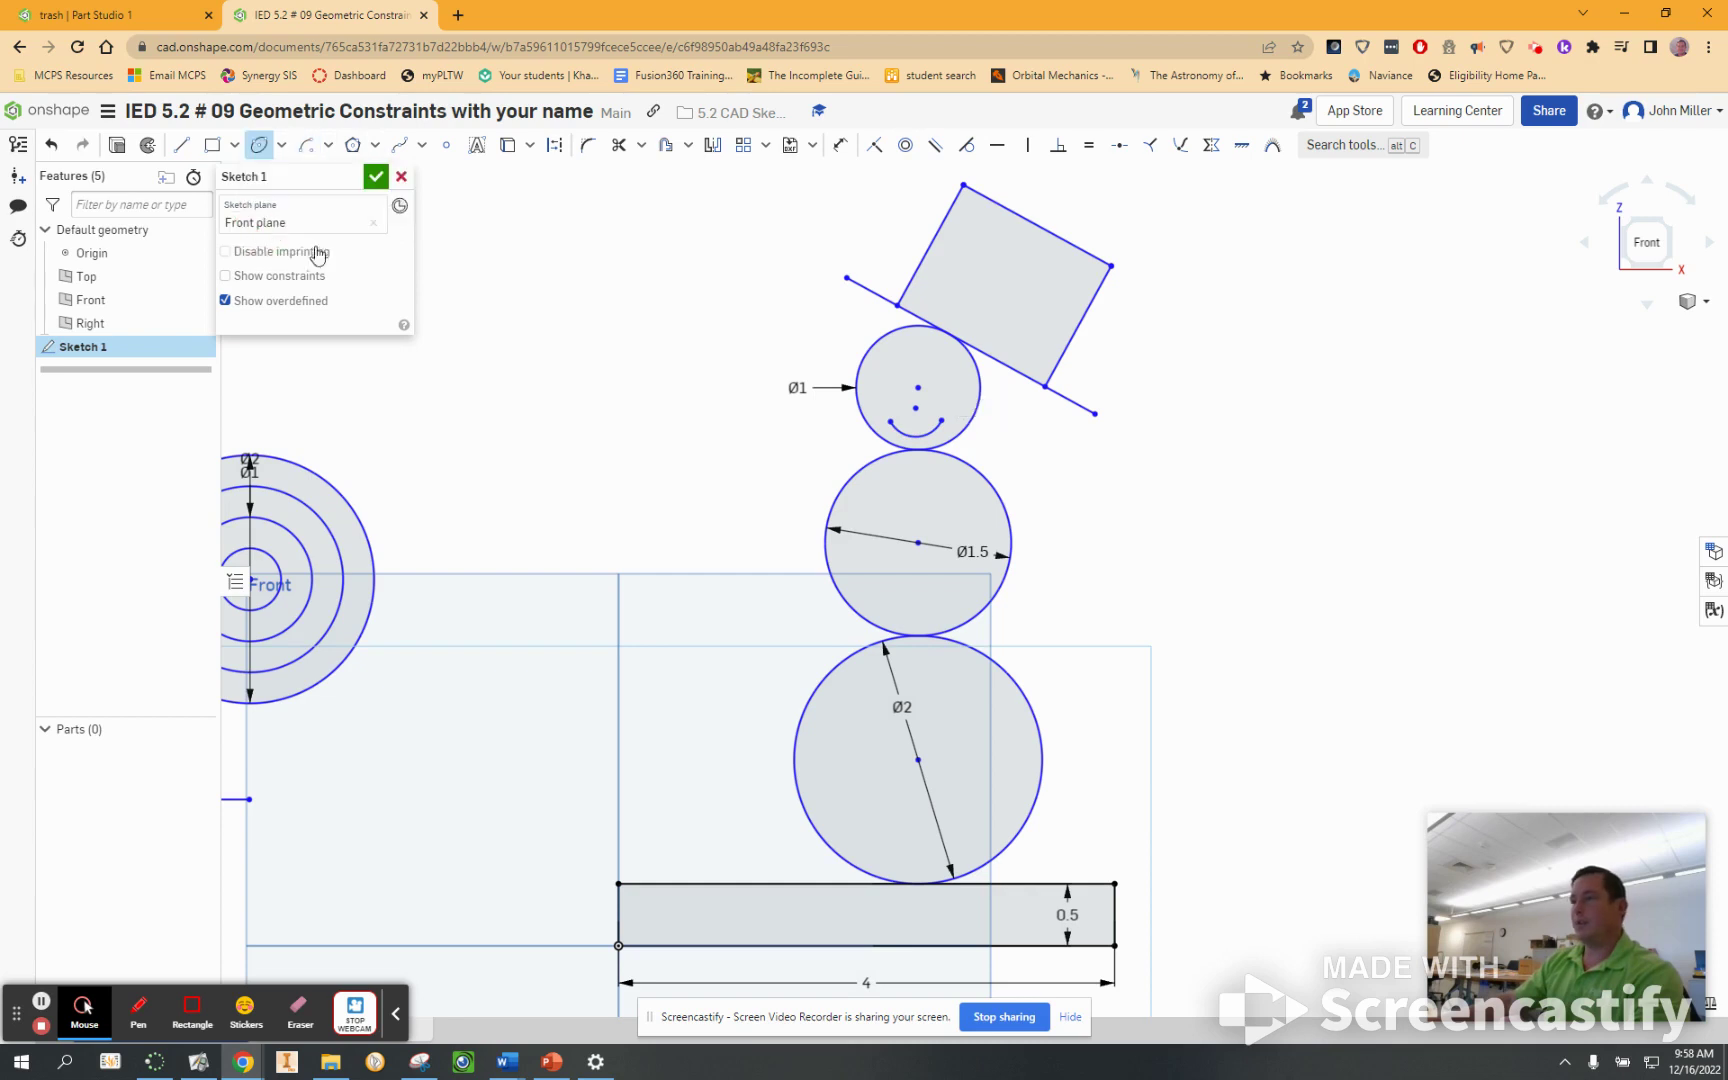
left_click(901, 360)
left_click(946, 368)
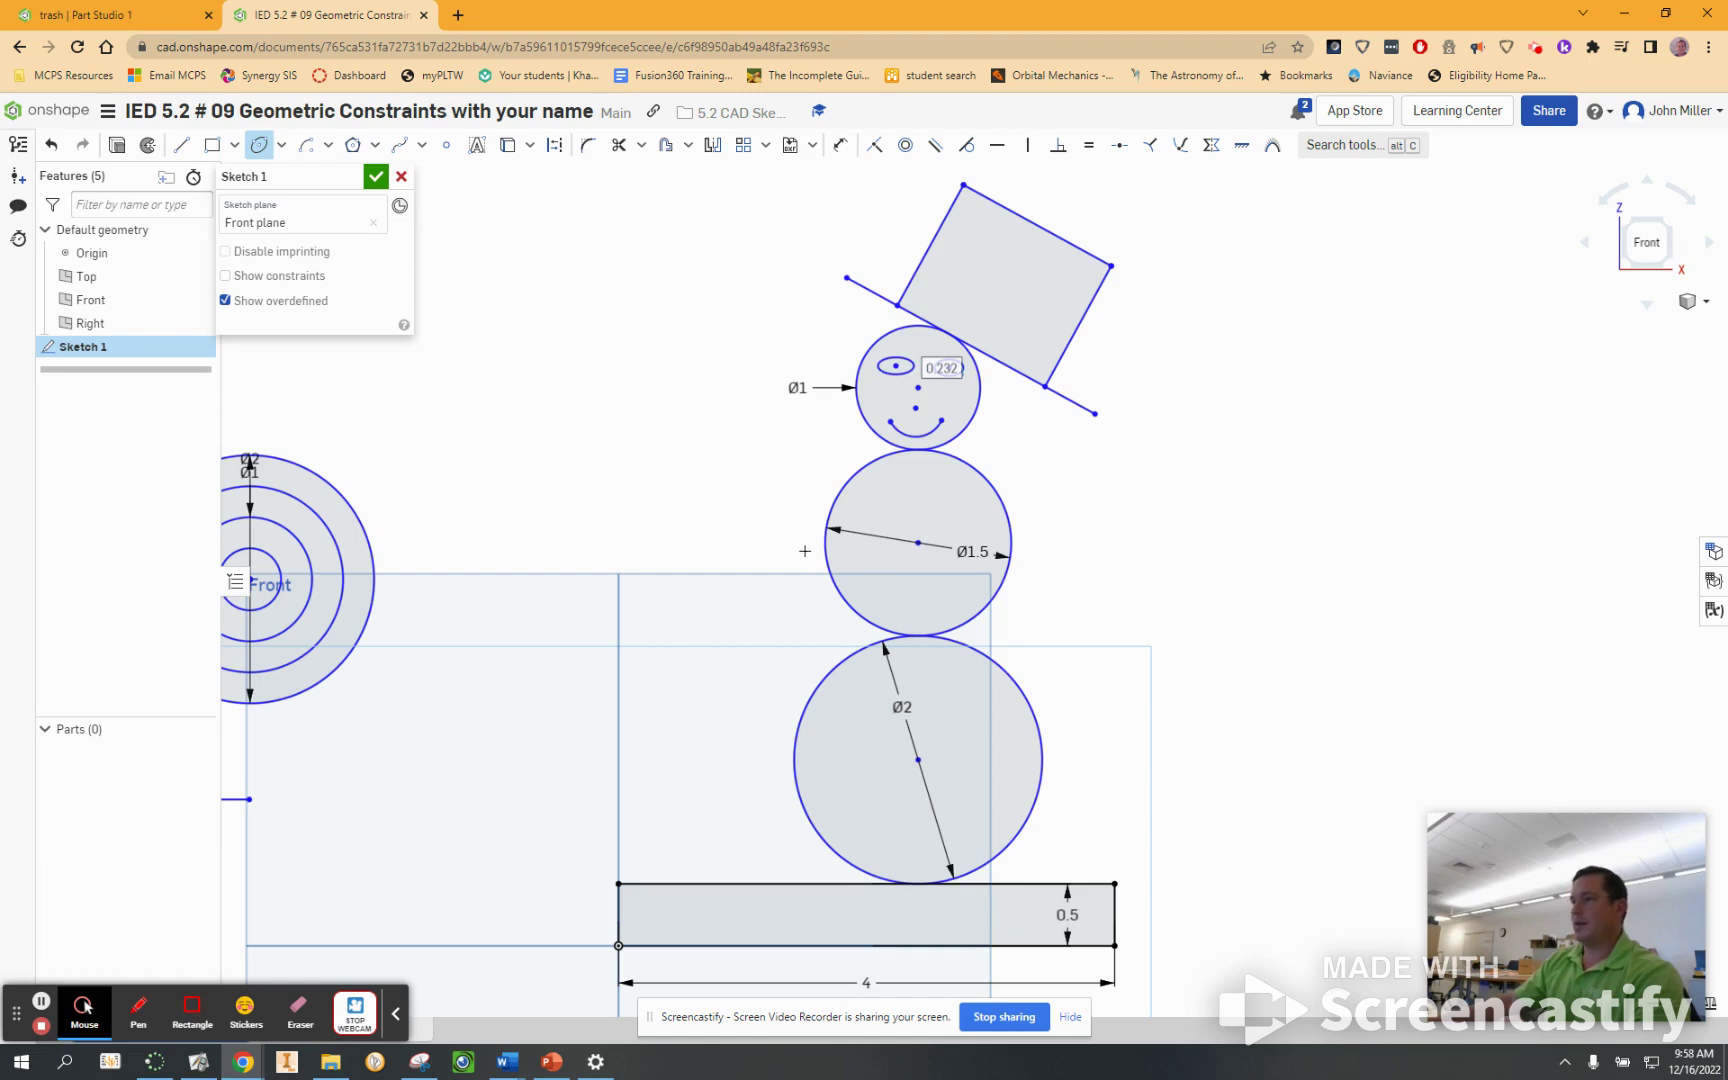
right_click(1338, 403)
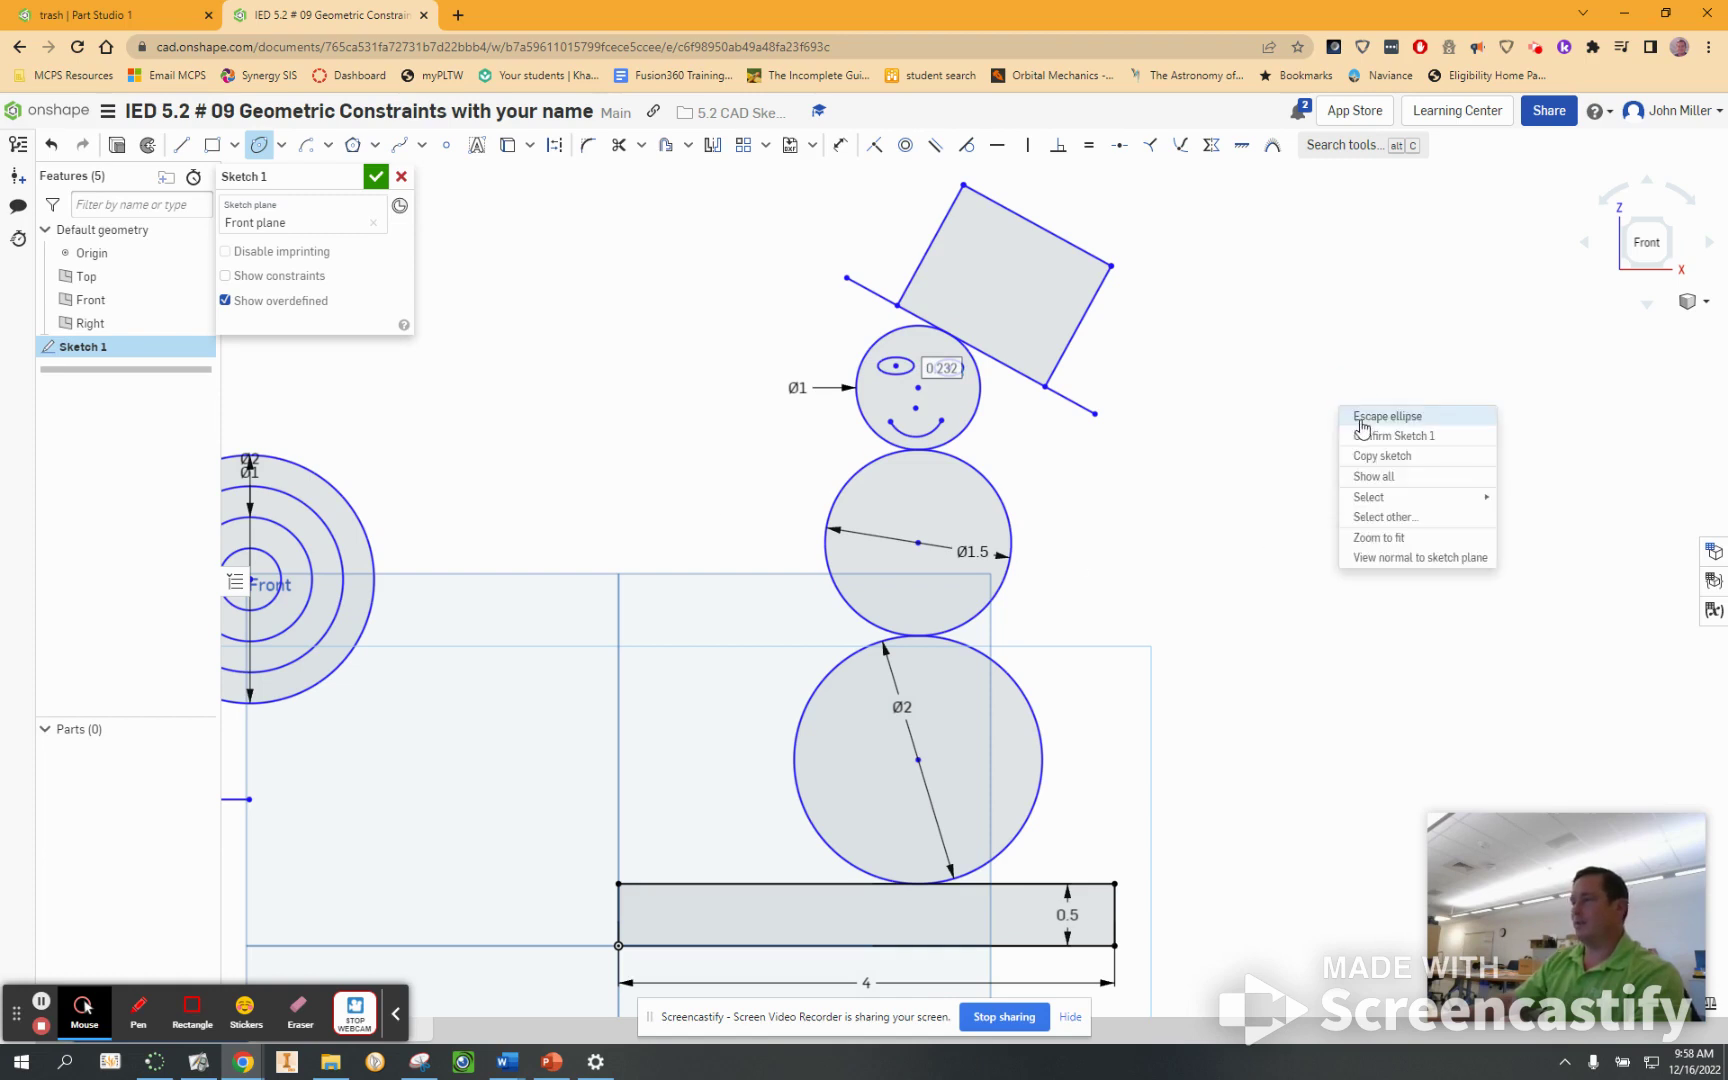
left_click(1362, 430)
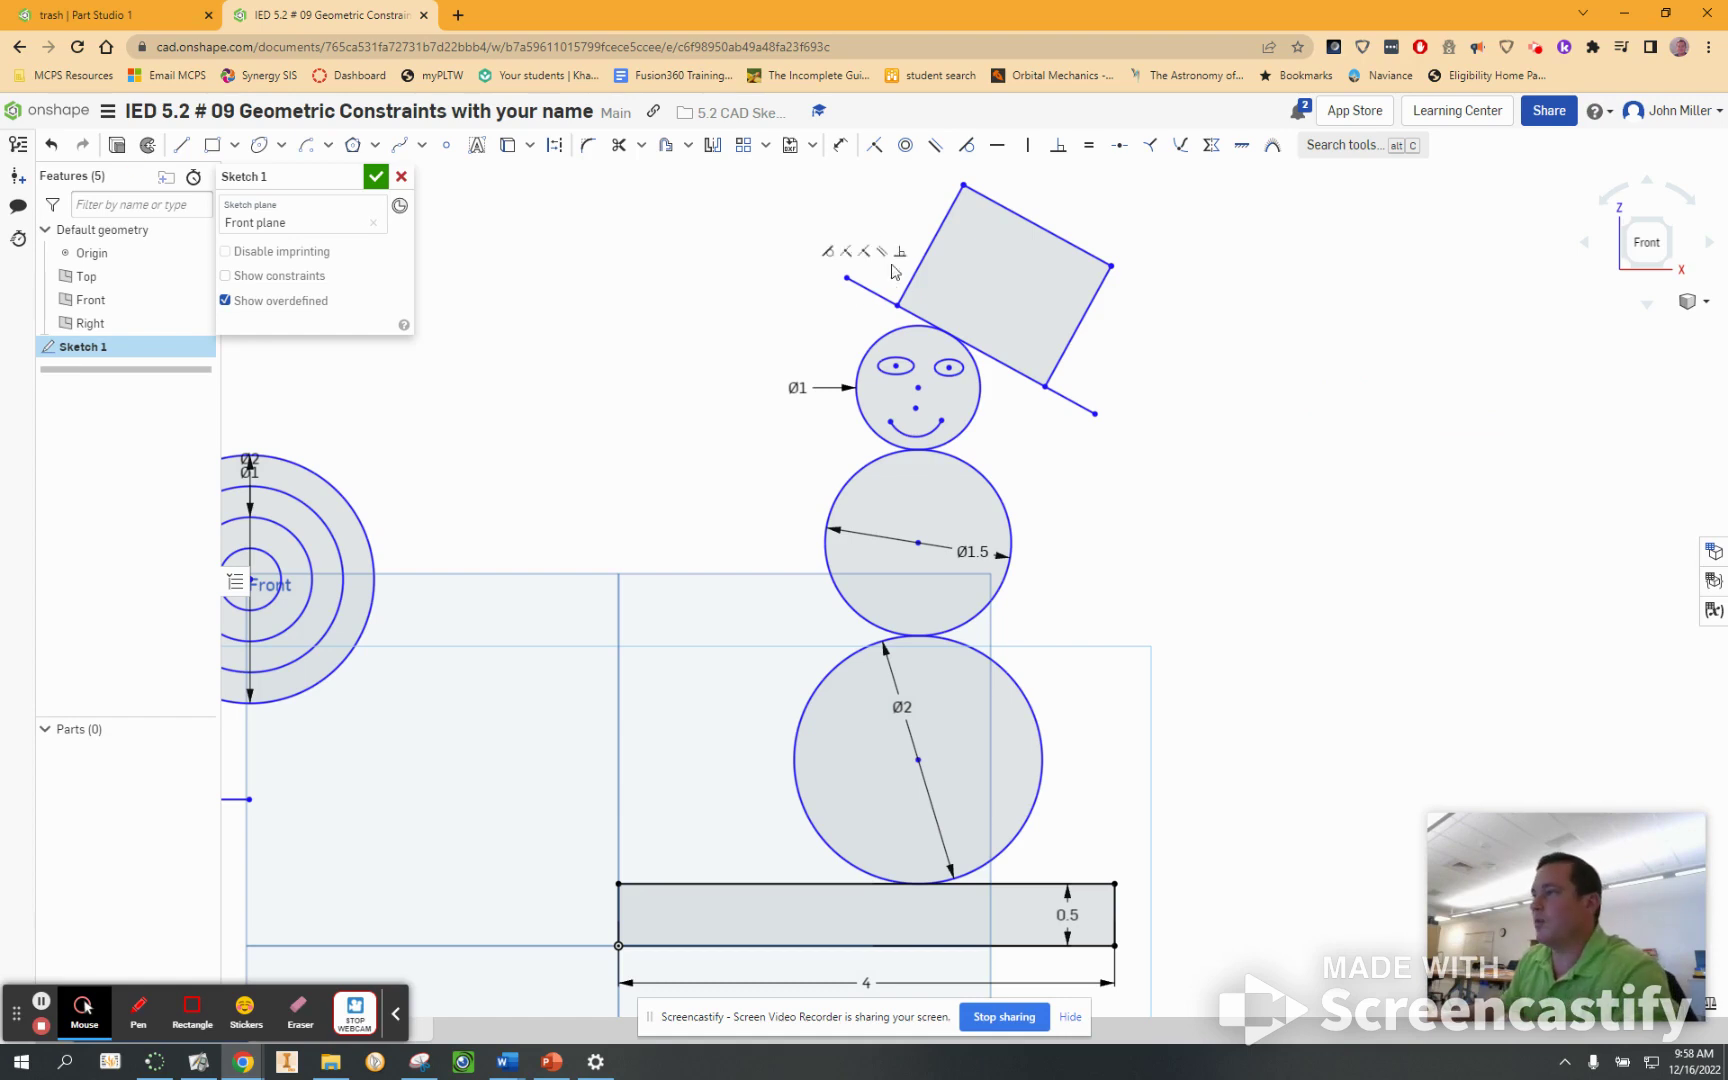
- Draw a left stick arm from the middle body and a short vertical hand line beyond it
left_click(180, 146)
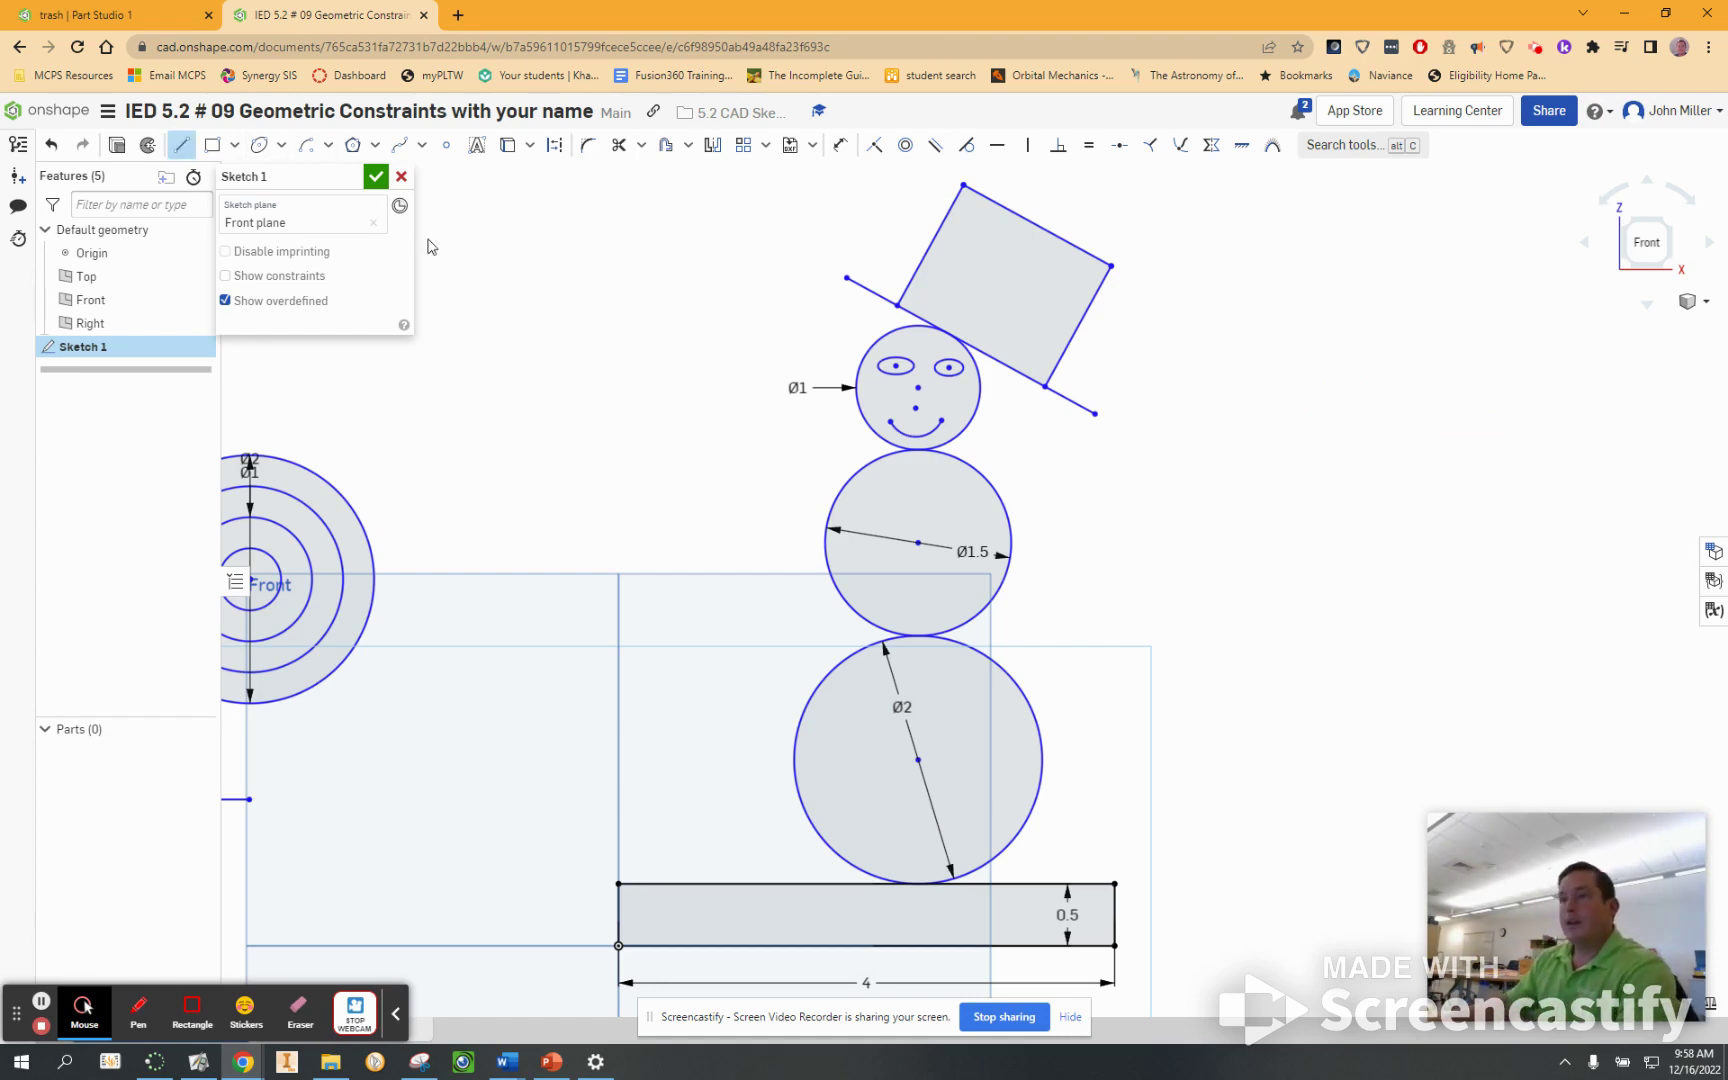
left_click_drag(801, 520, 641, 516)
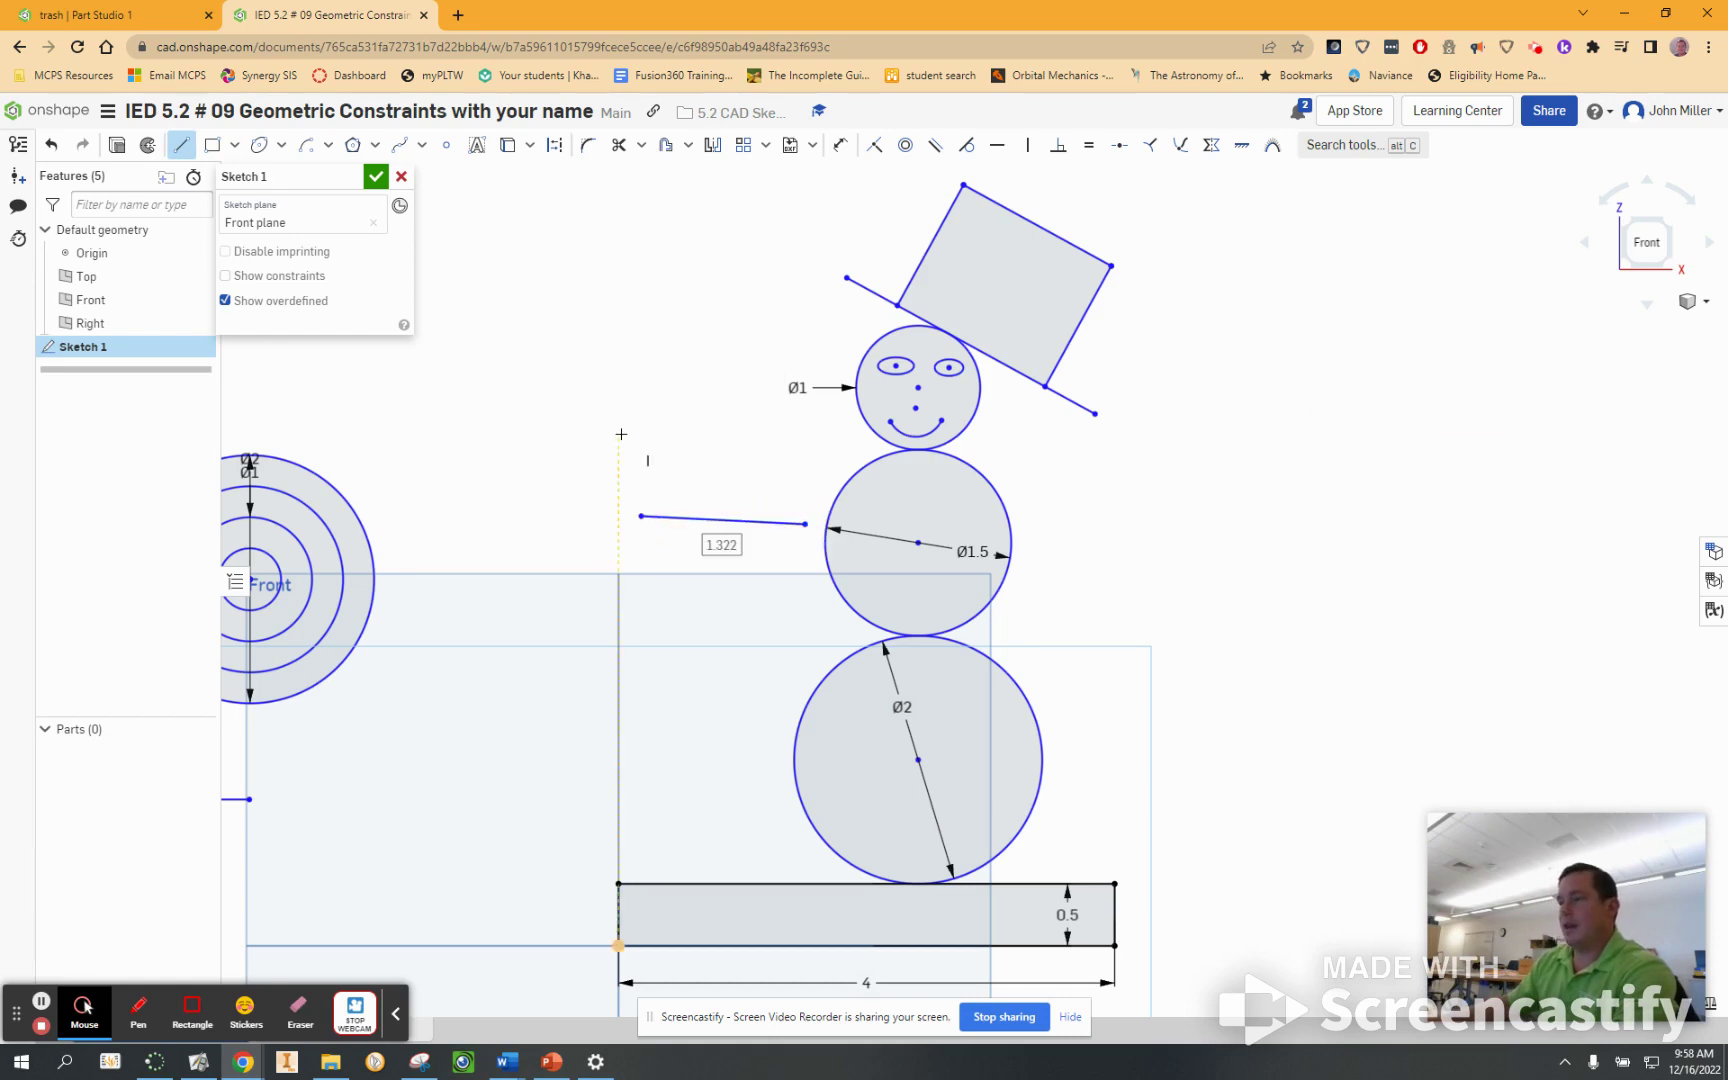
left_click_drag(619, 434, 618, 510)
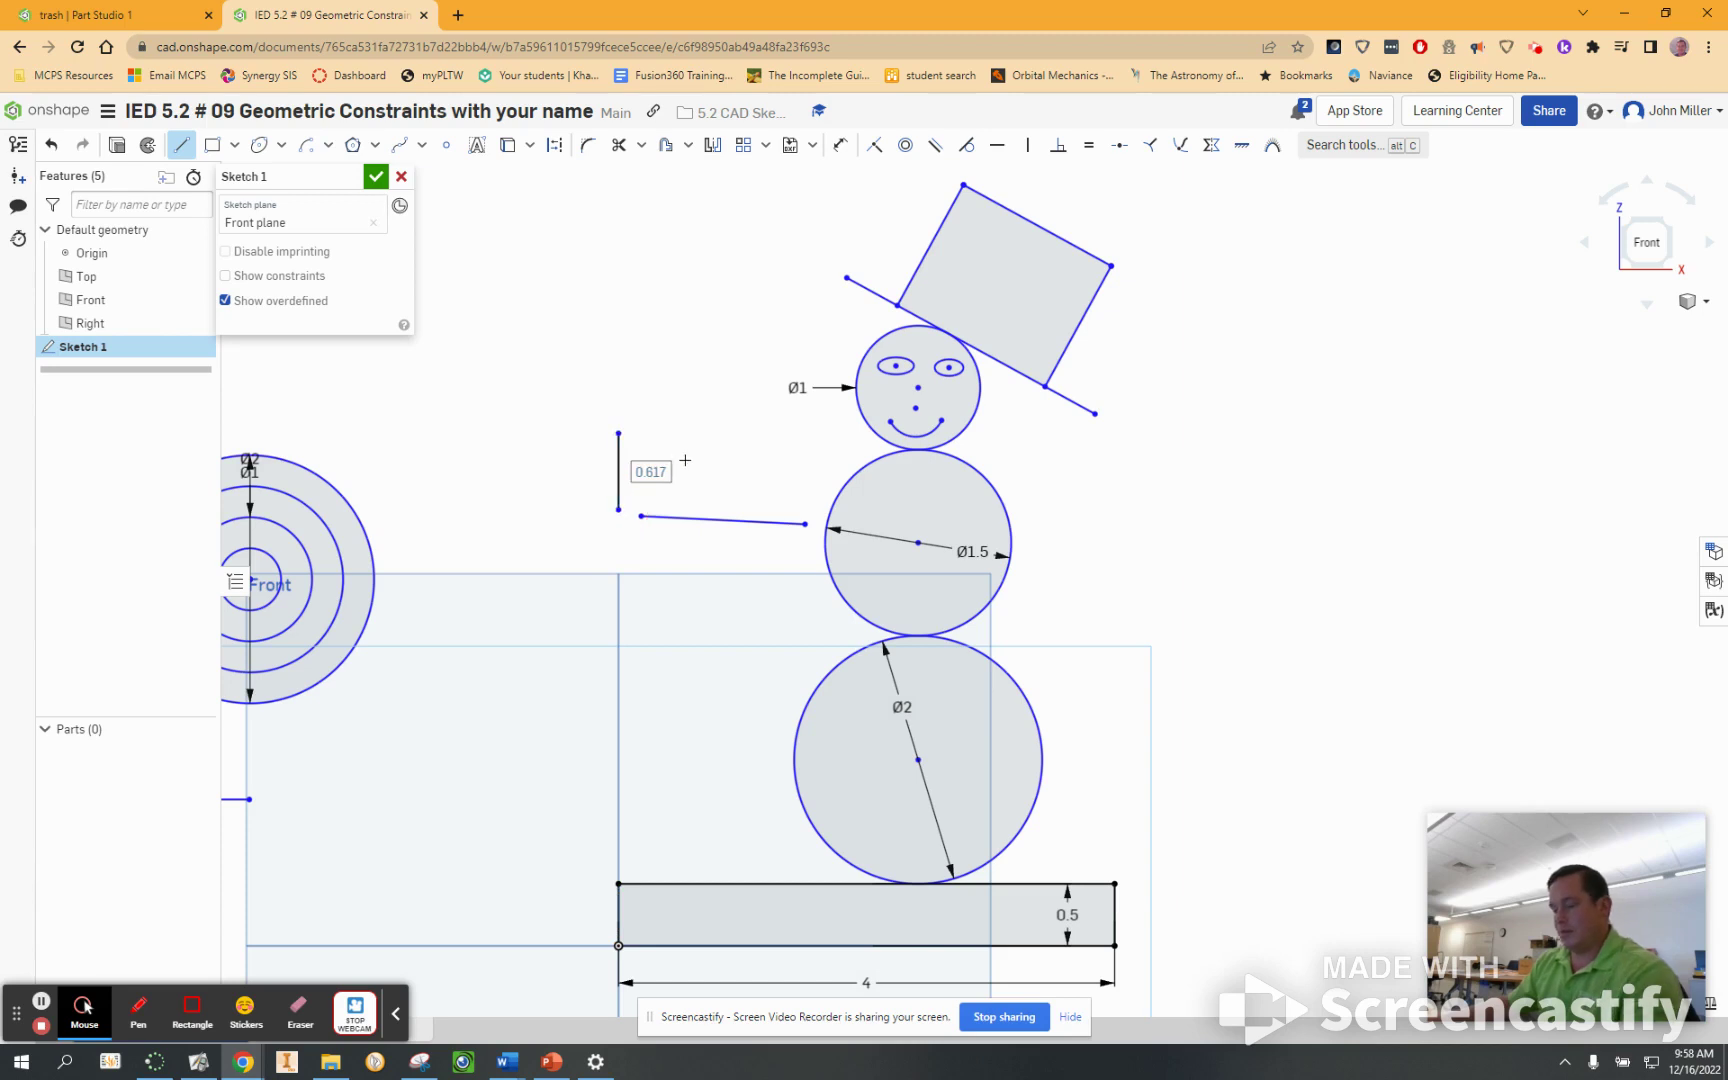
key("Escape")
left_click(582, 455)
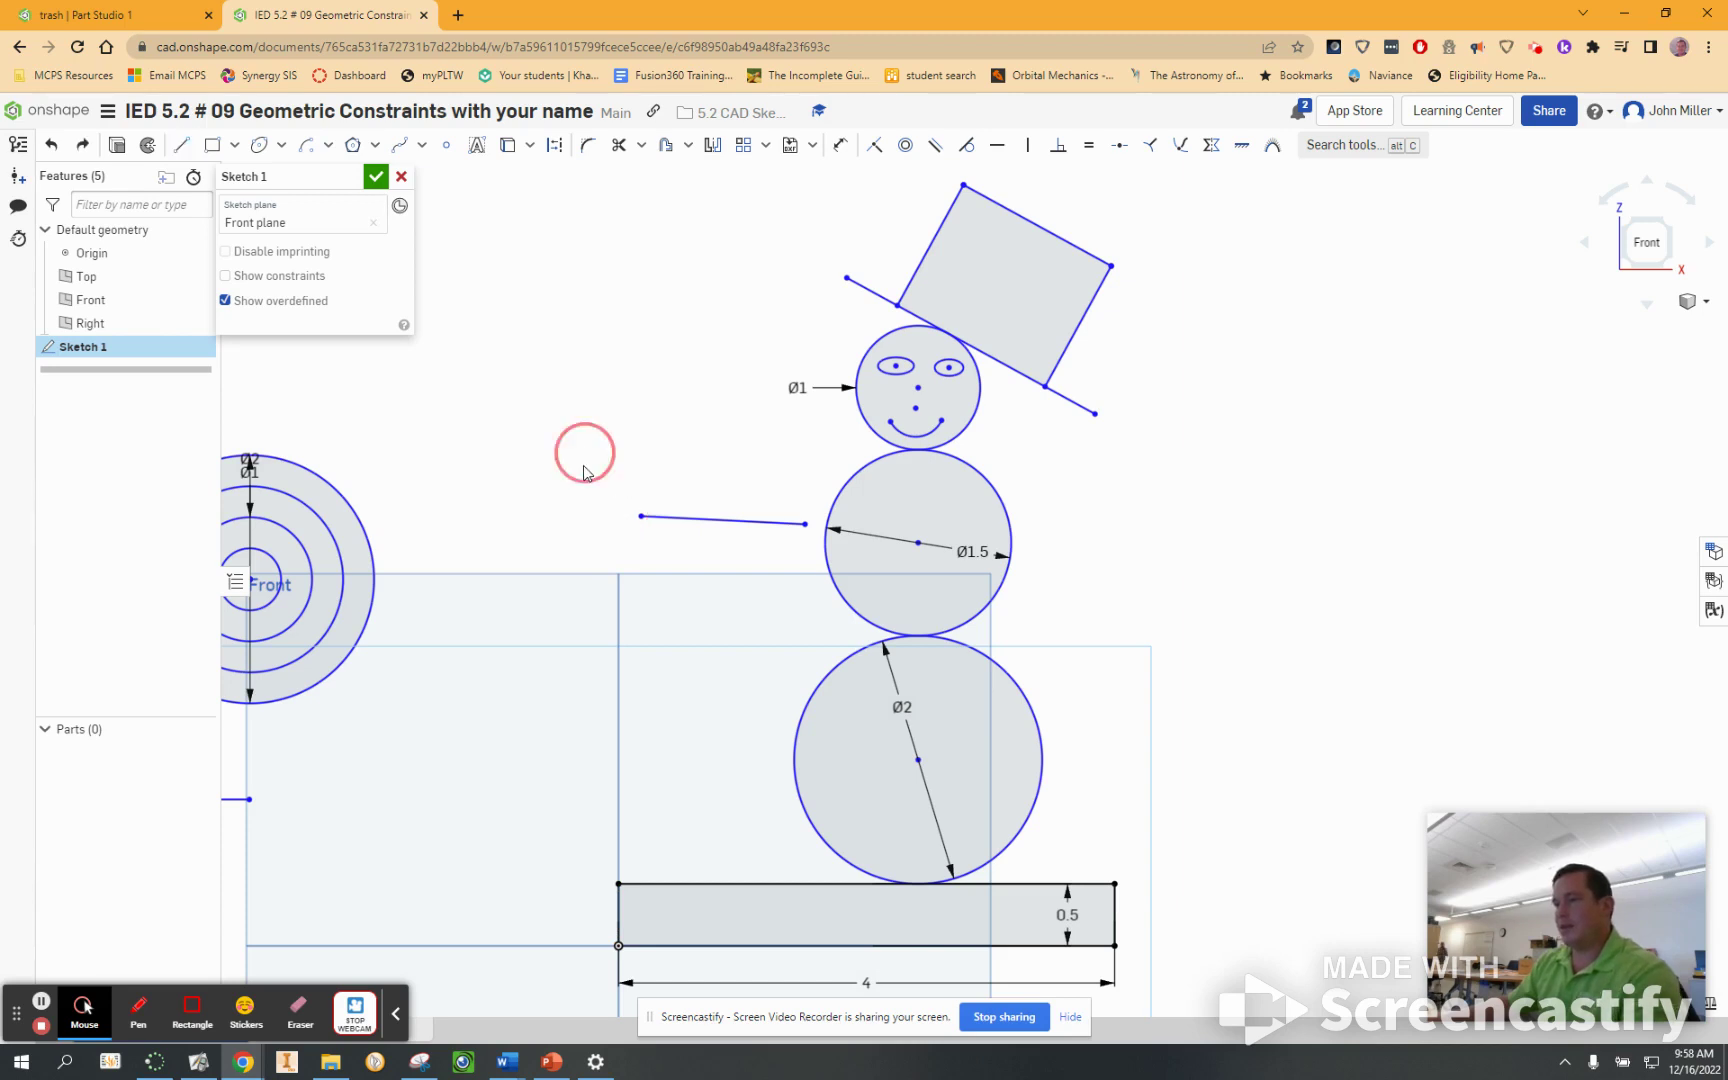
left_click(579, 540)
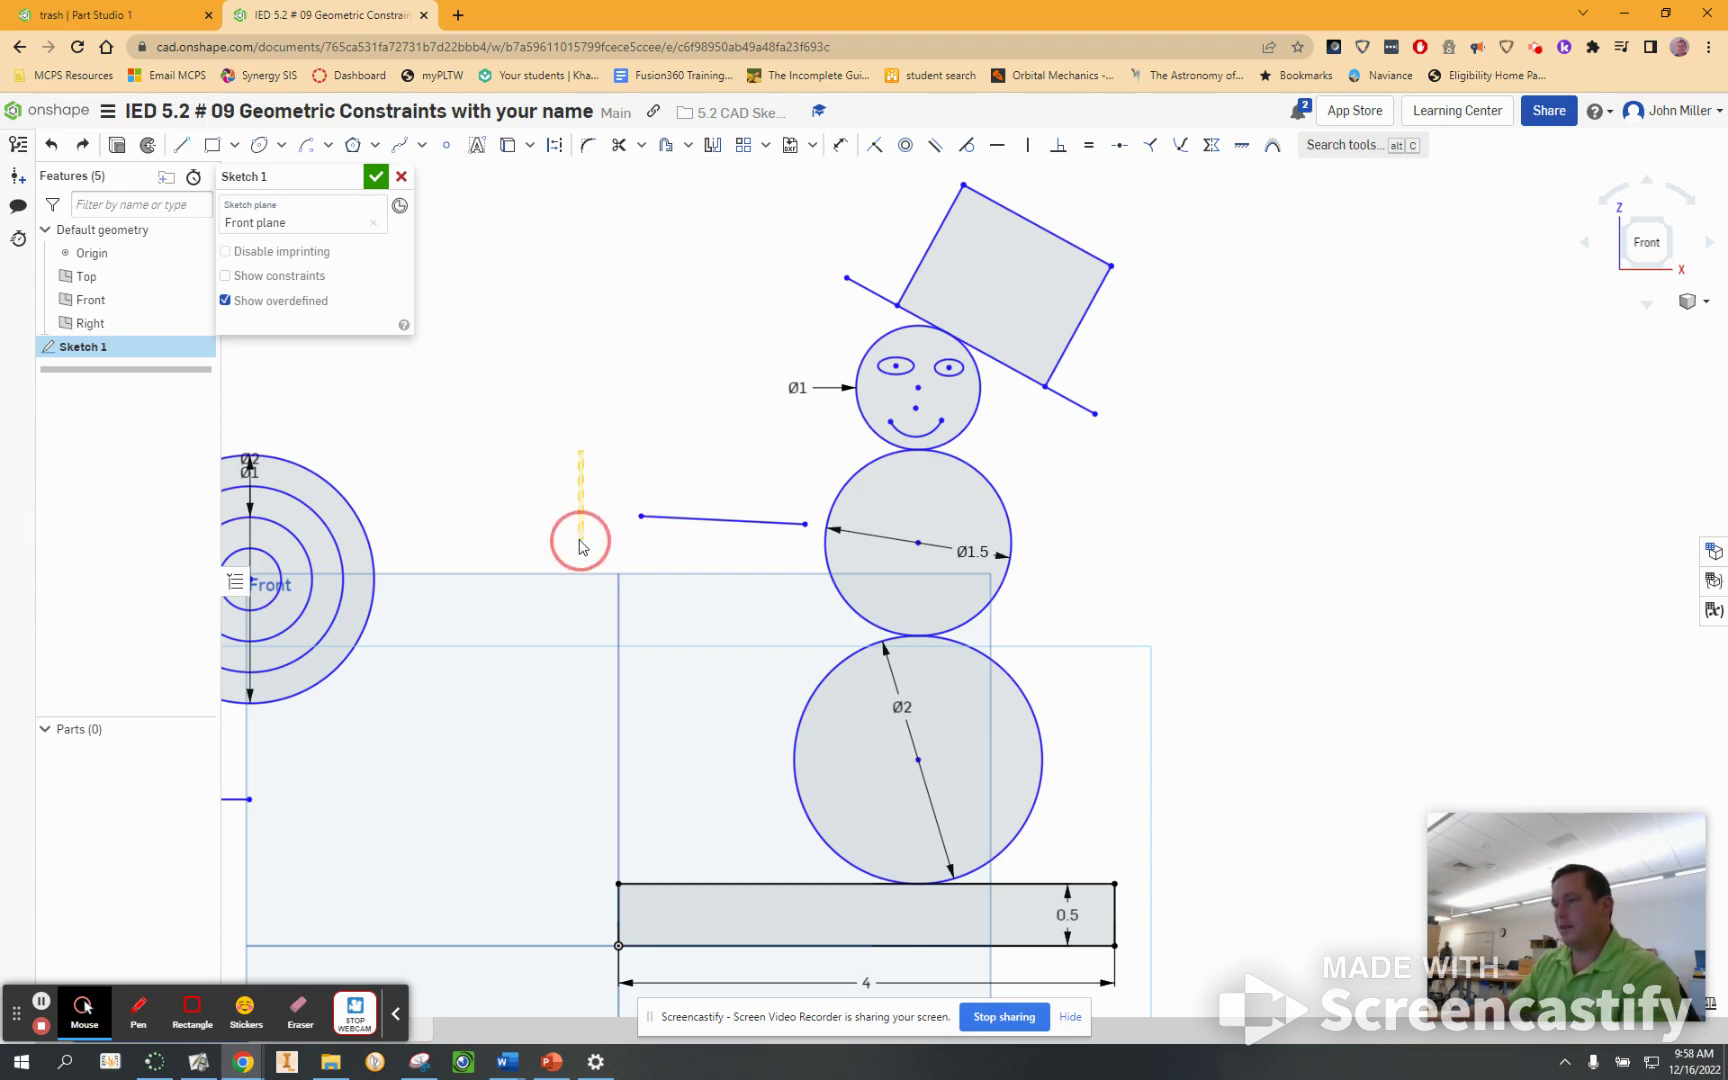
left_click(181, 145)
left_click_drag(586, 470, 586, 548)
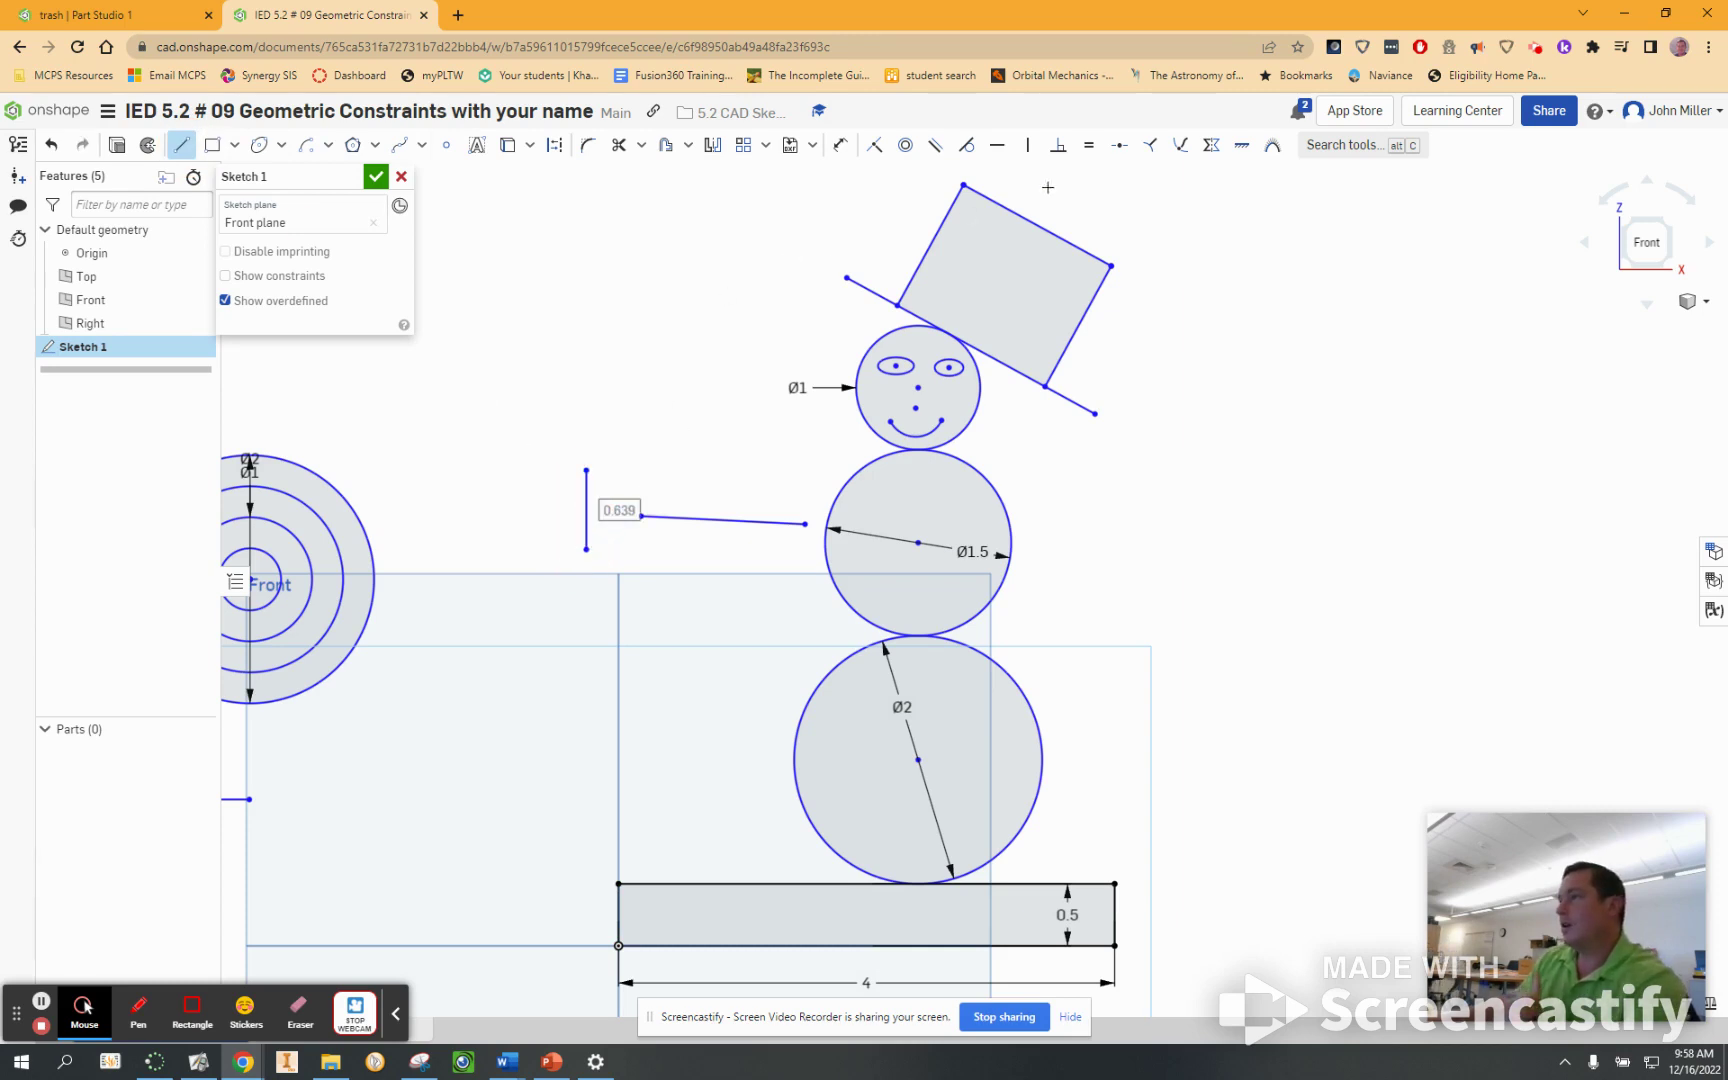
- Constrain the arm's outer end to the vertical hand line's midpoint
left_click(1119, 148)
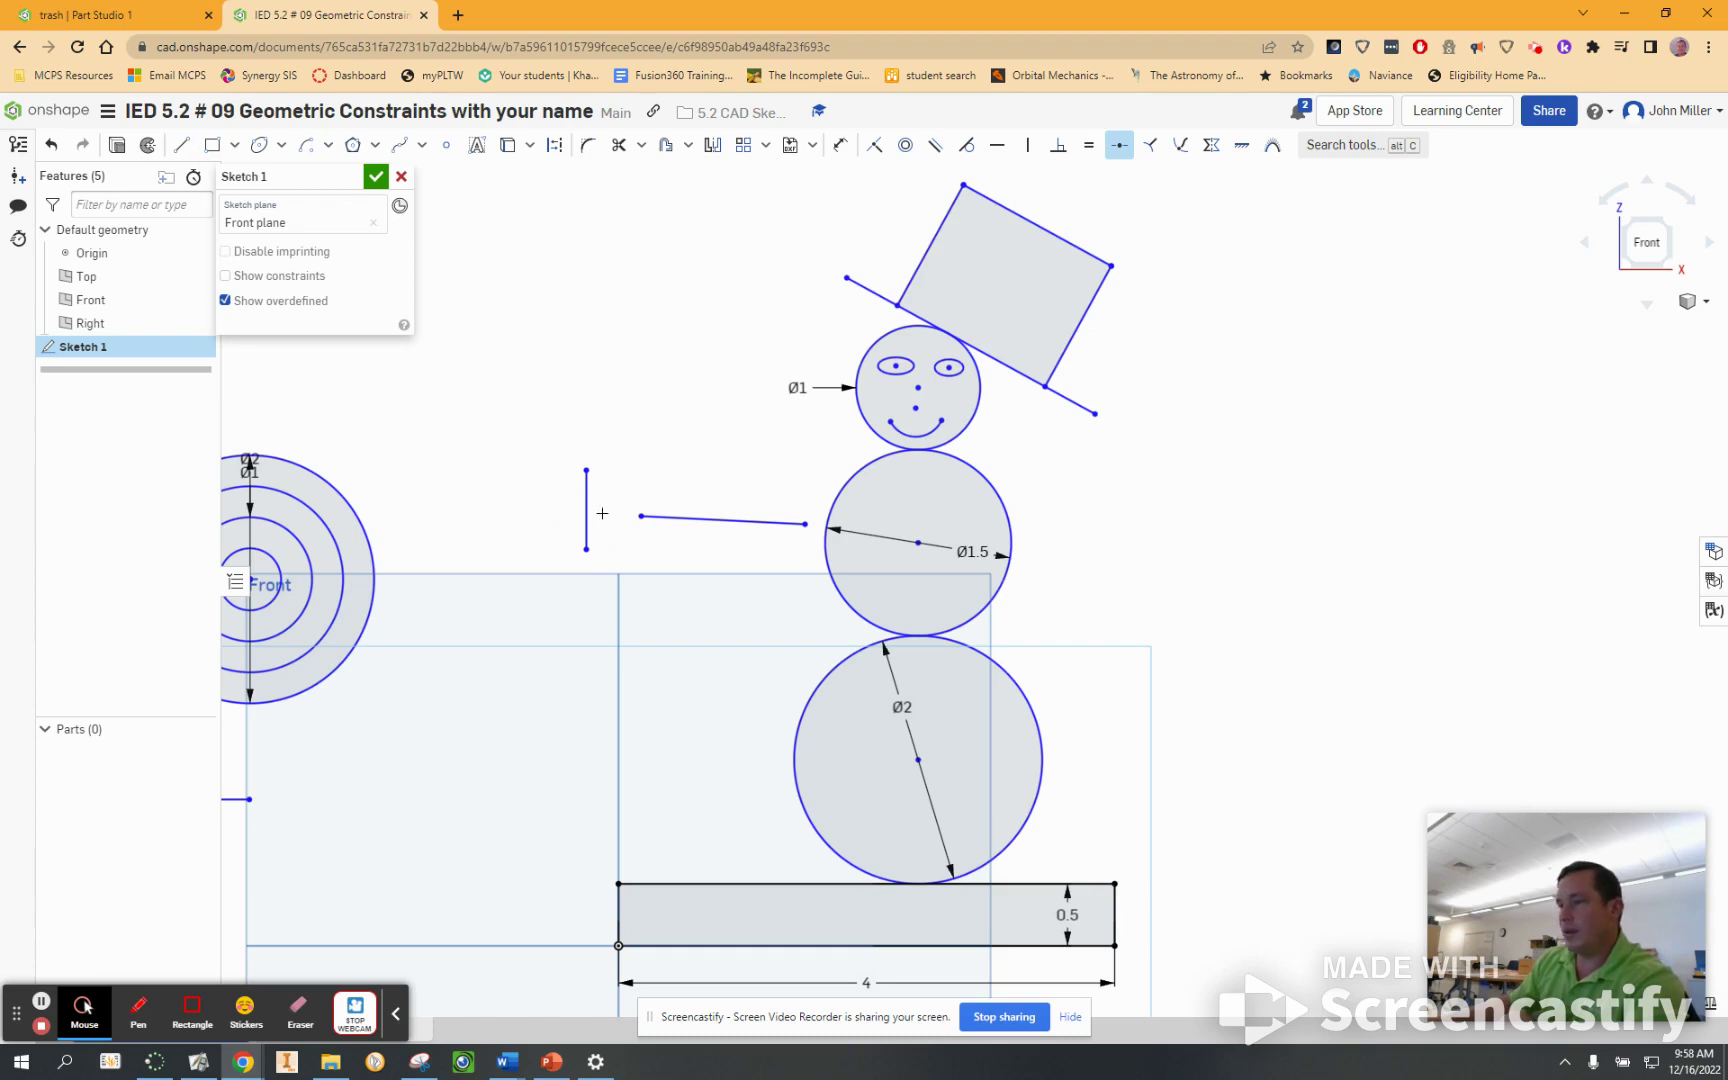
left_click(640, 516)
left_click(586, 513)
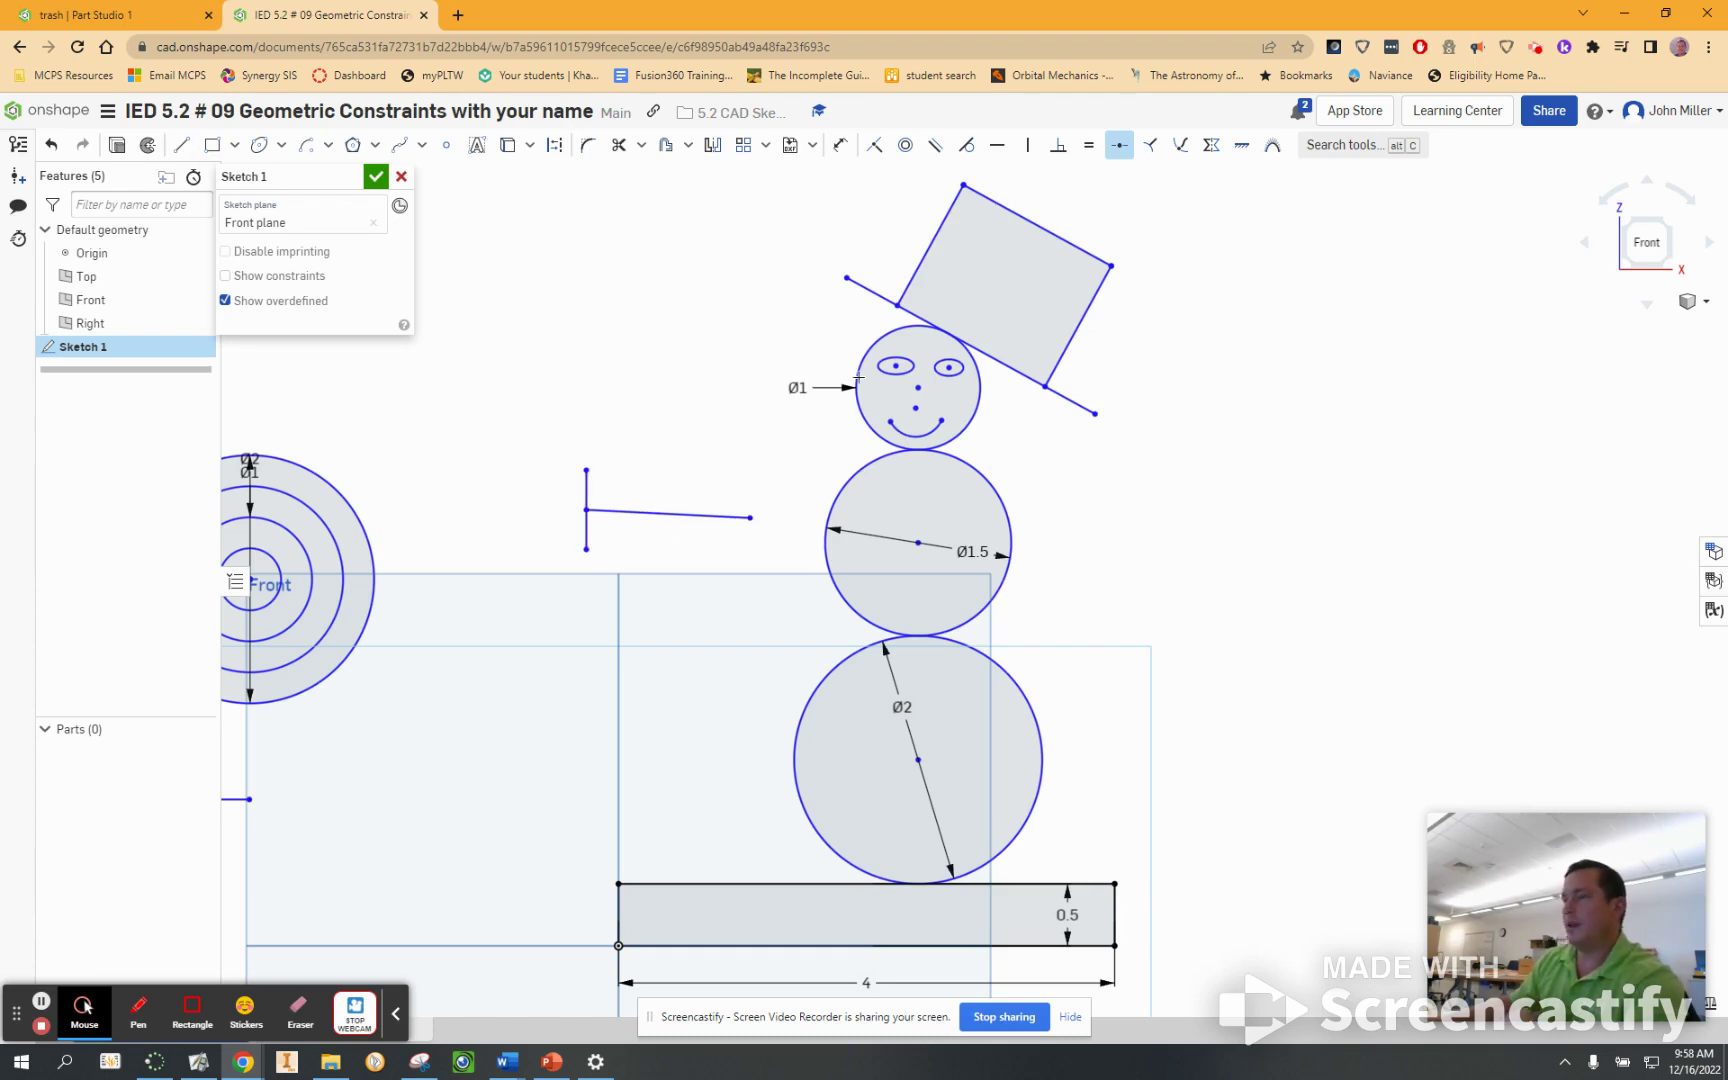
- Draw two angled finger lines forming a V at the left hand
left_click(181, 145)
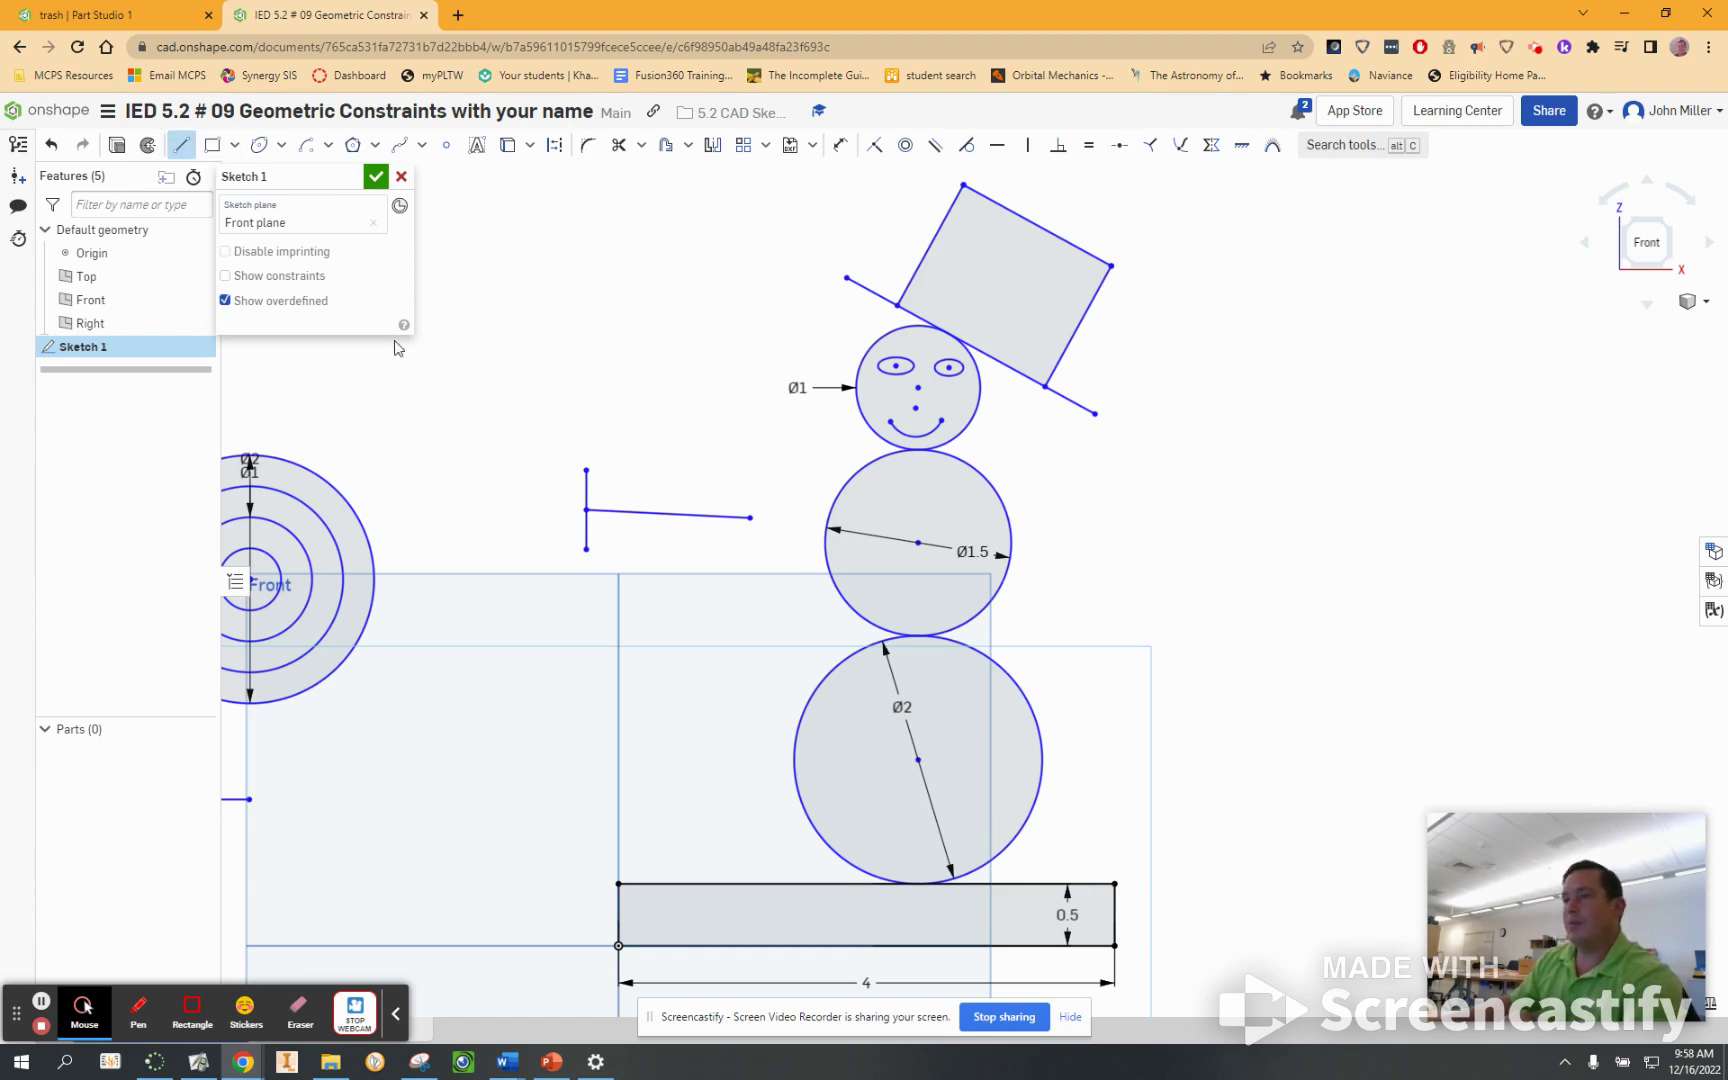
left_click(514, 470)
left_click(562, 497)
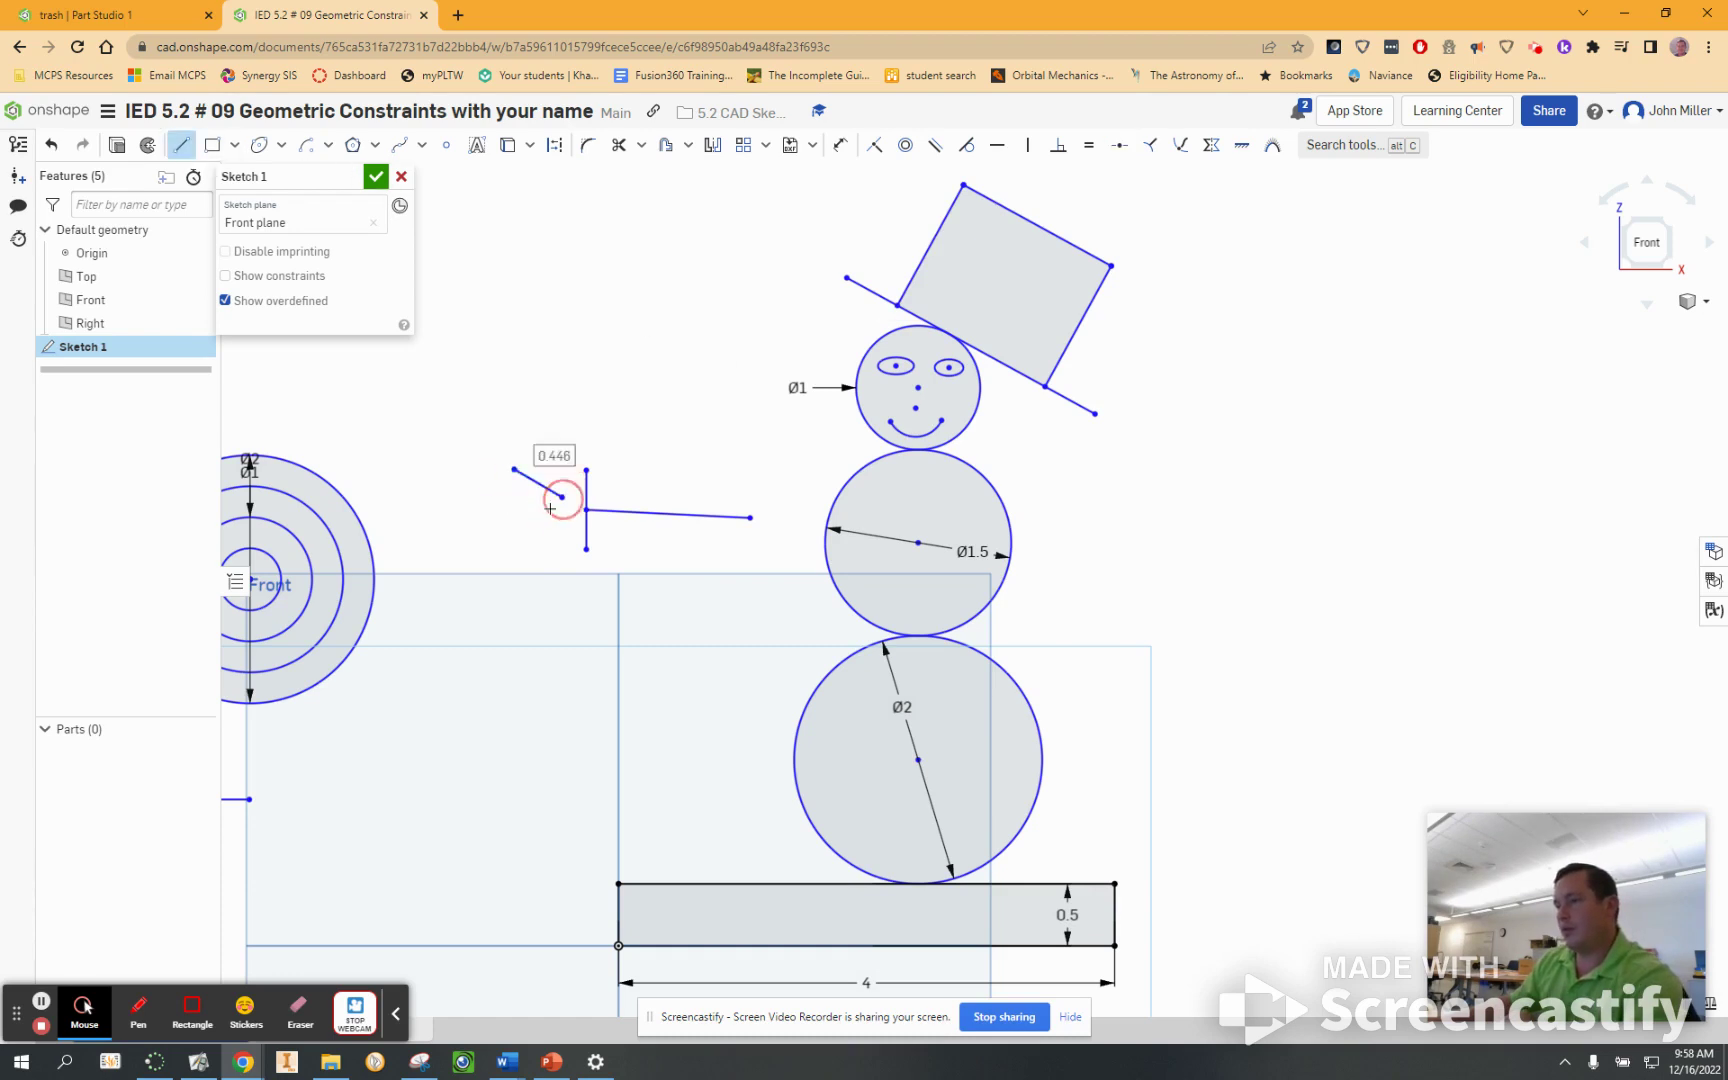
left_click(509, 539)
left_click(564, 516)
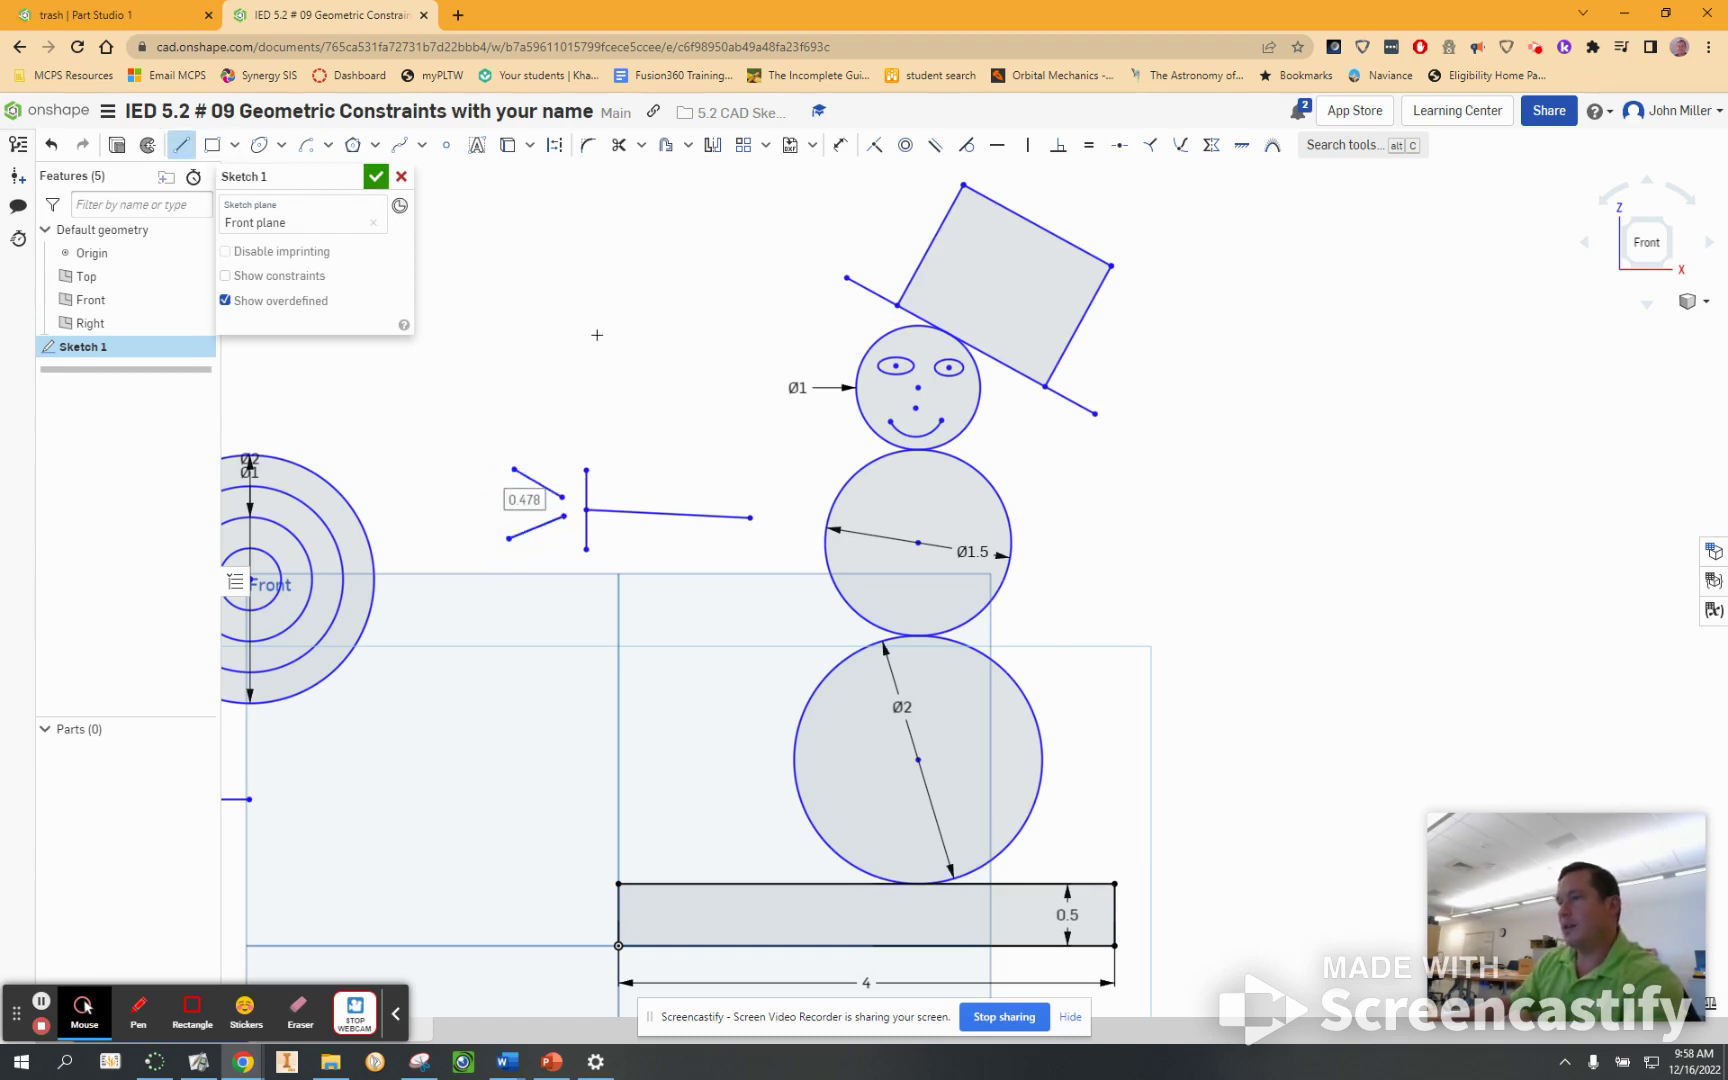
- Make the lower finger coincident with the hand joint and stretch the arm's inner end onto the body circle
left_click(872, 150)
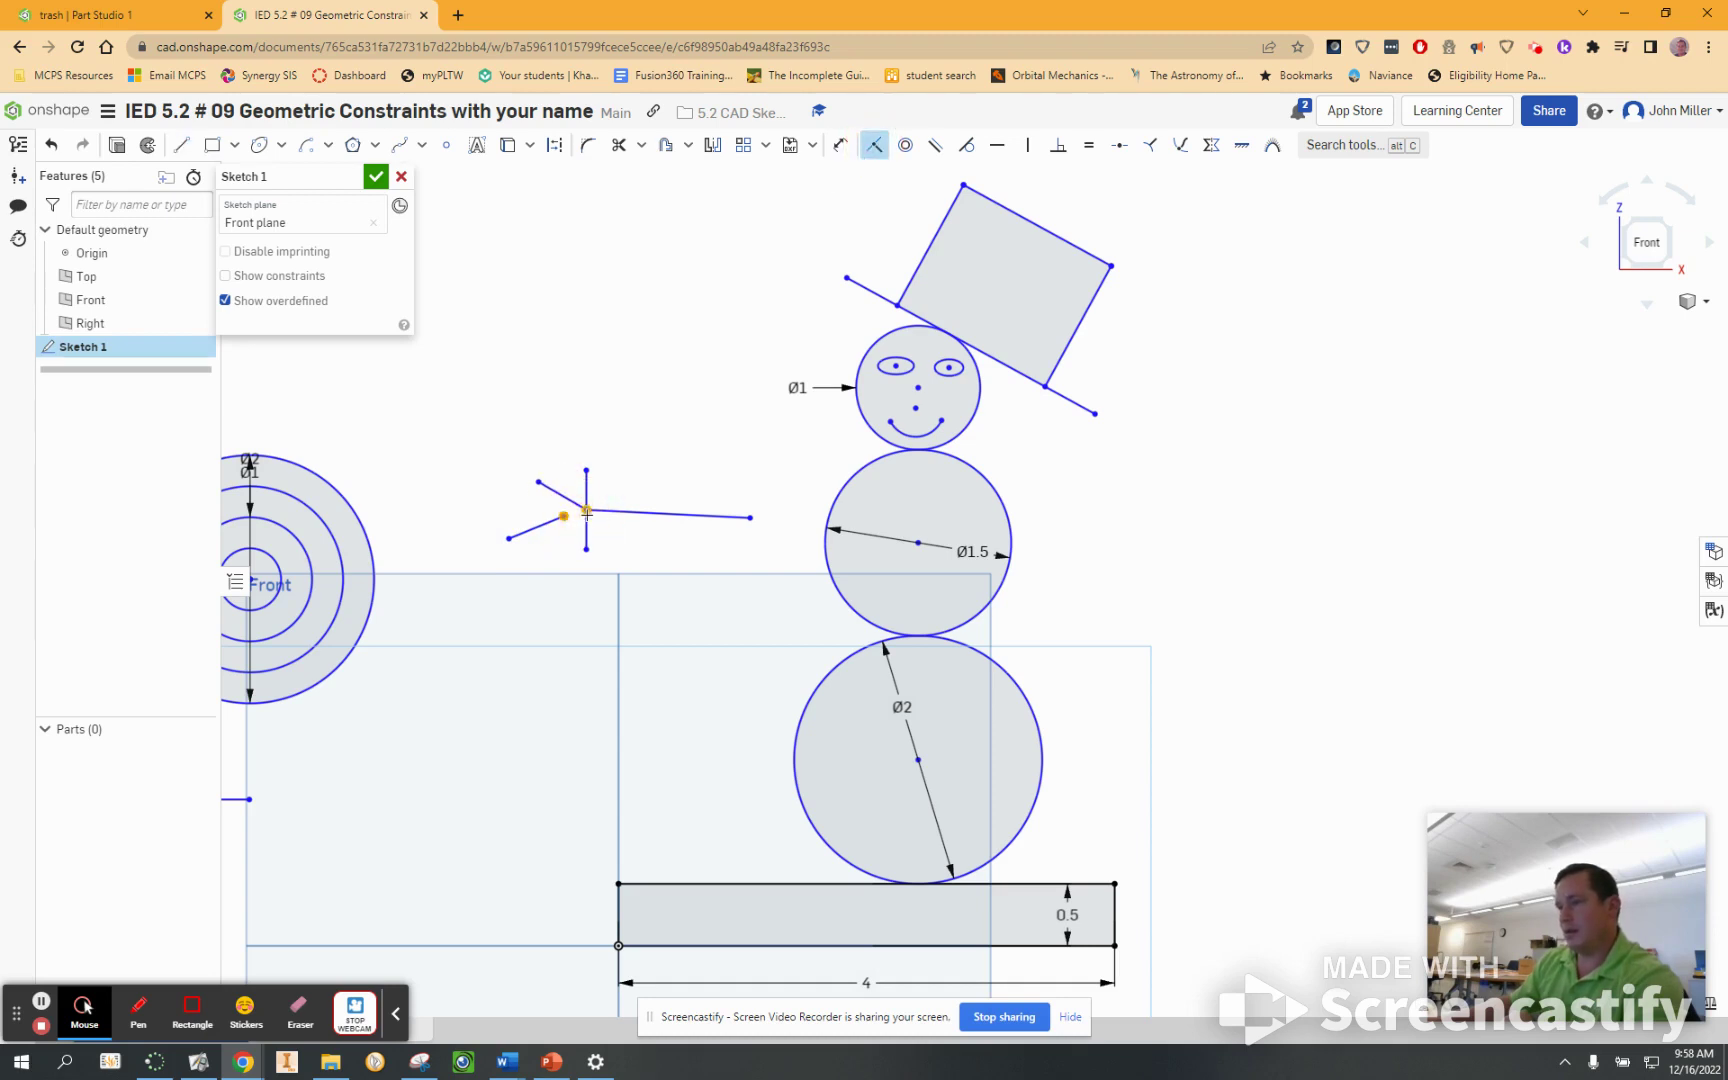
left_click(587, 511)
right_click(680, 424)
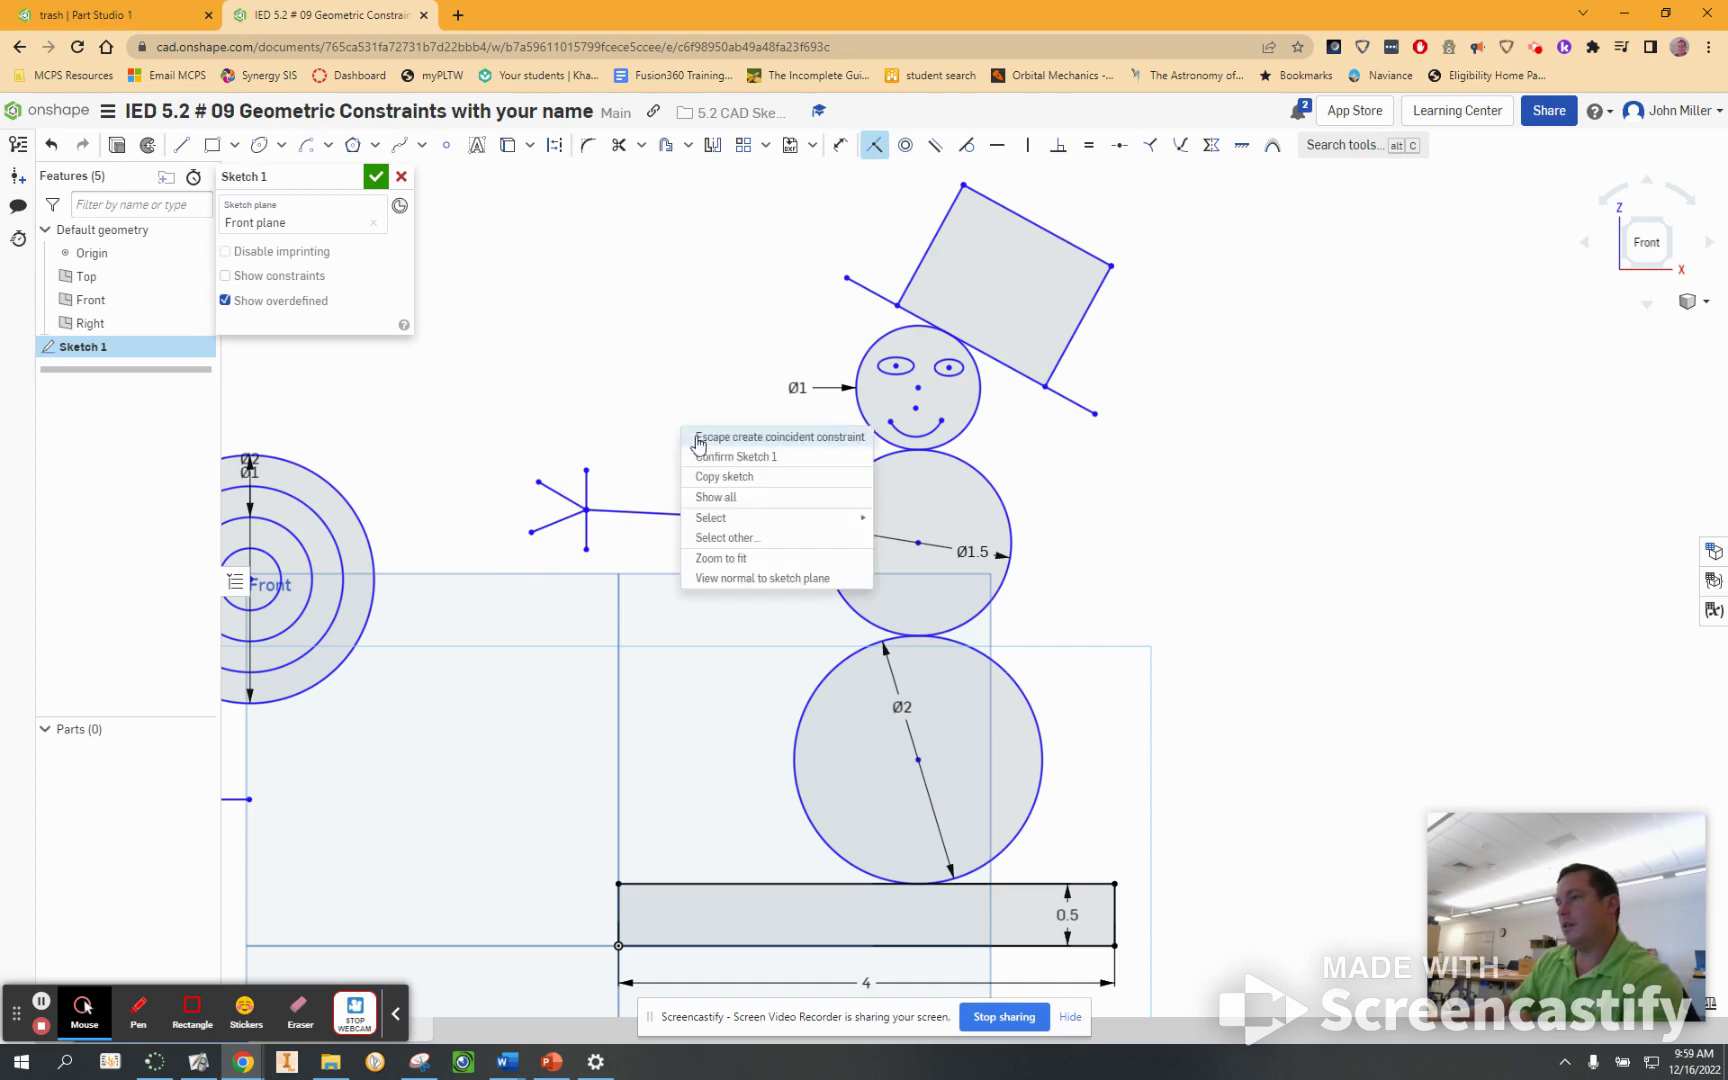
left_click(695, 438)
left_click_drag(751, 520, 825, 538)
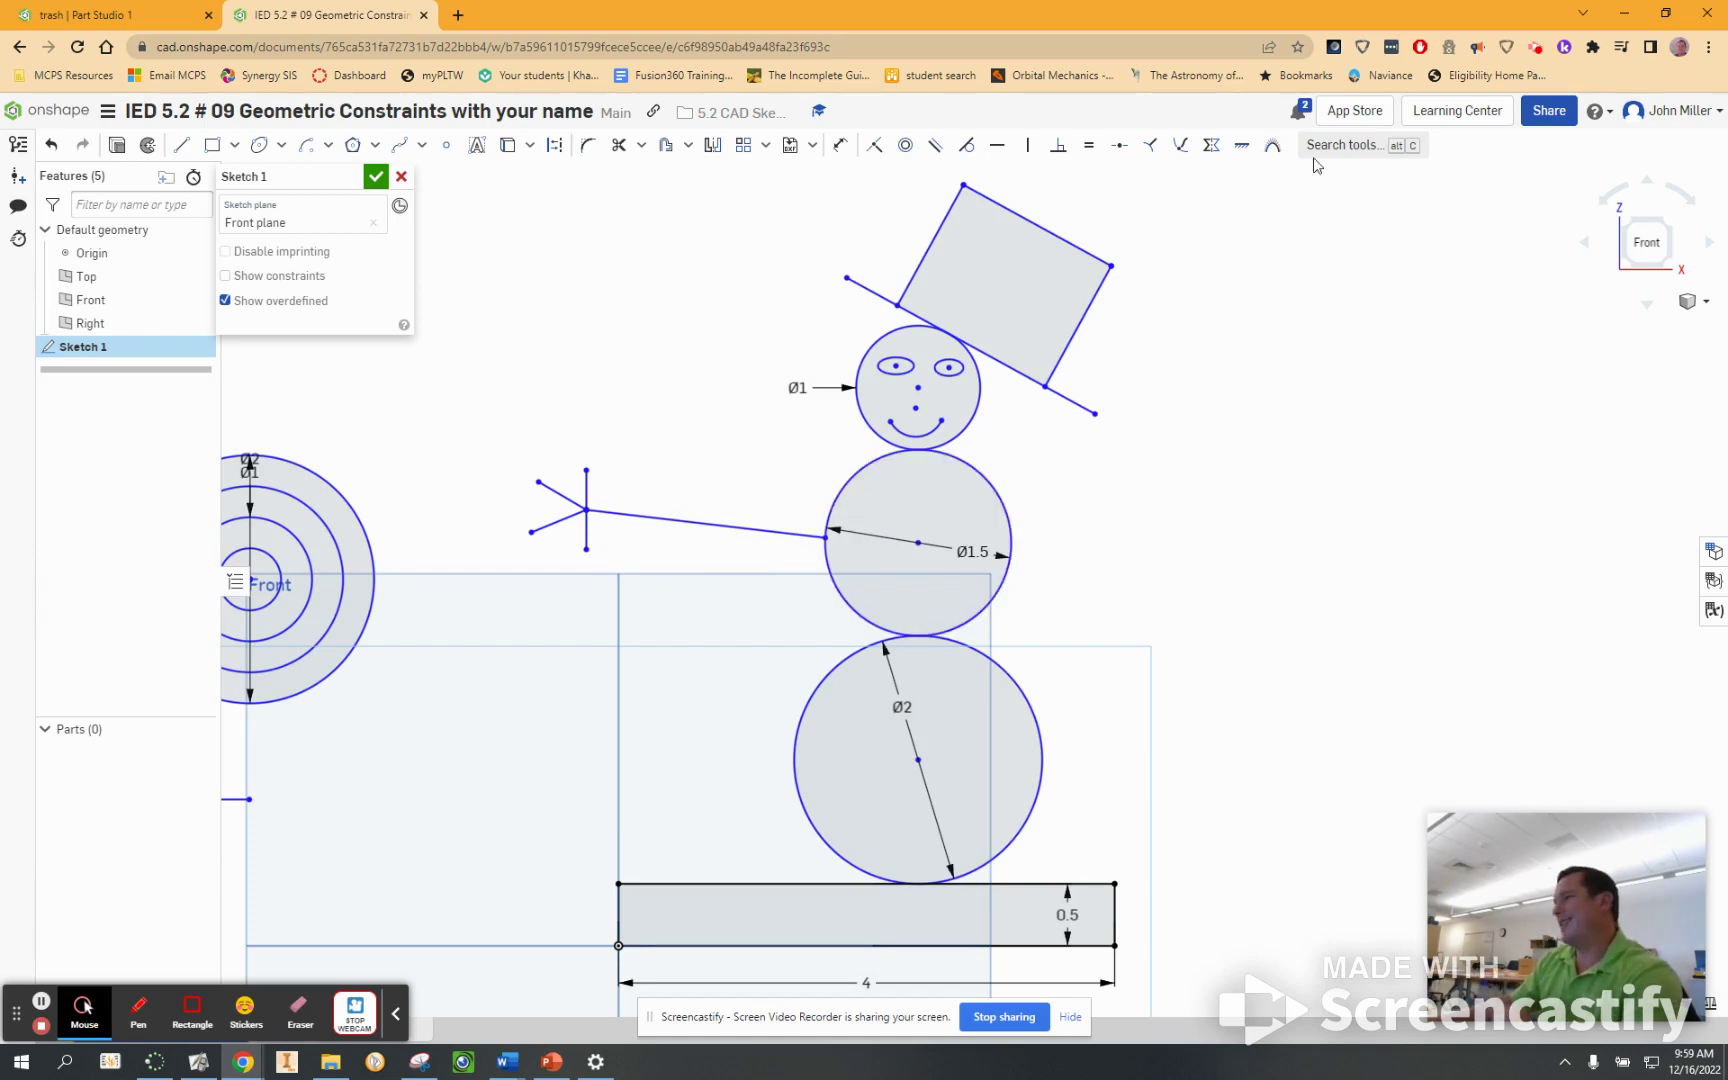
- Constrain the left arm's inner end onto the Ø1.5 middle circle
left_click(1150, 145)
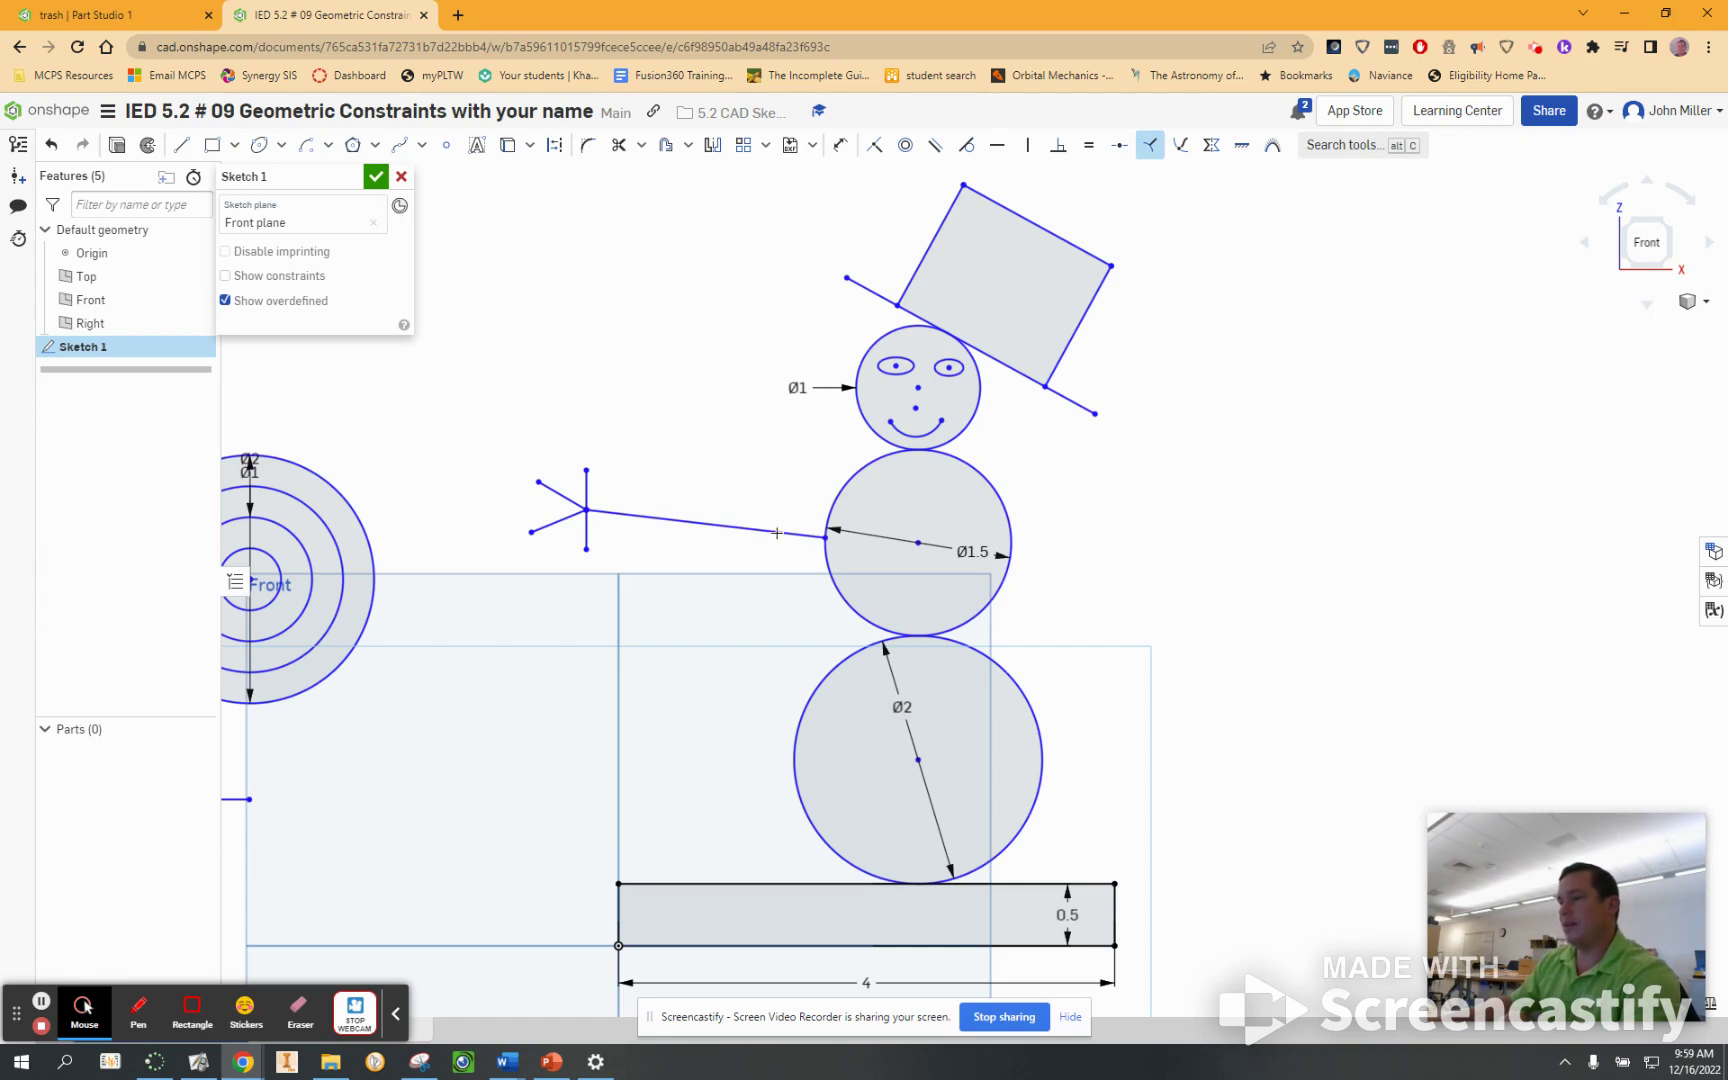
left_click(830, 536)
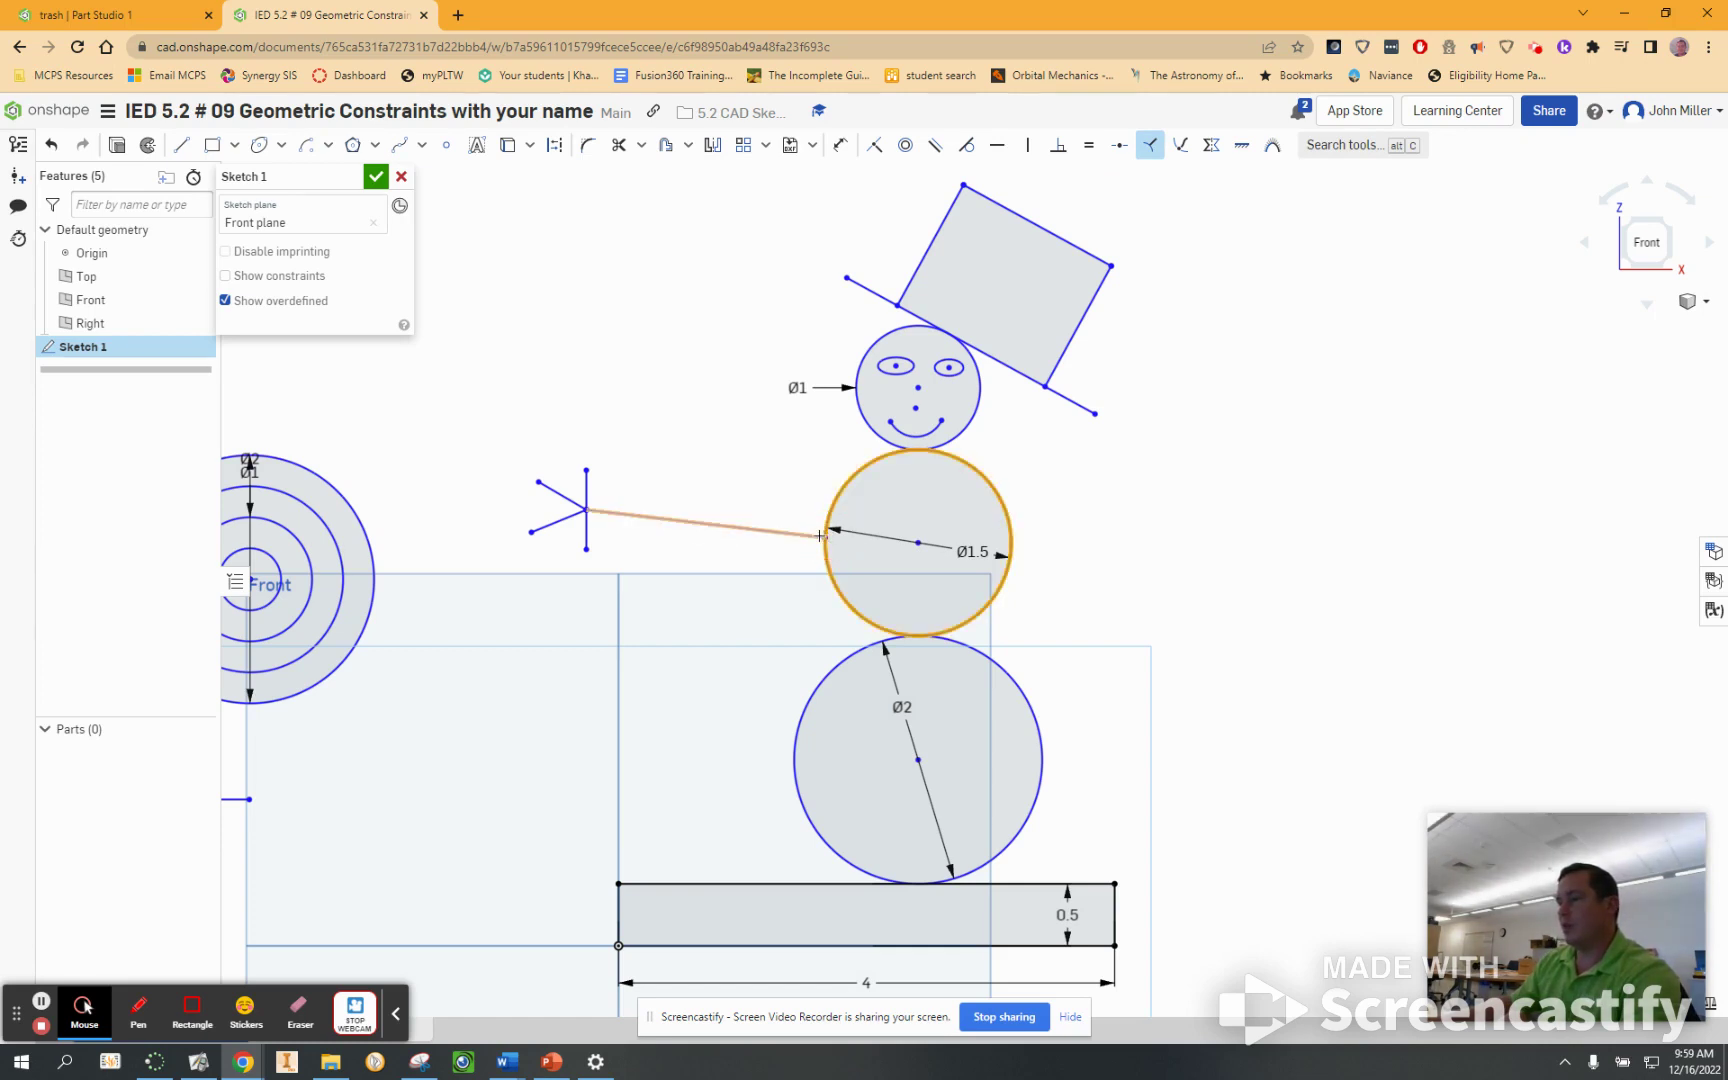
left_click(820, 537)
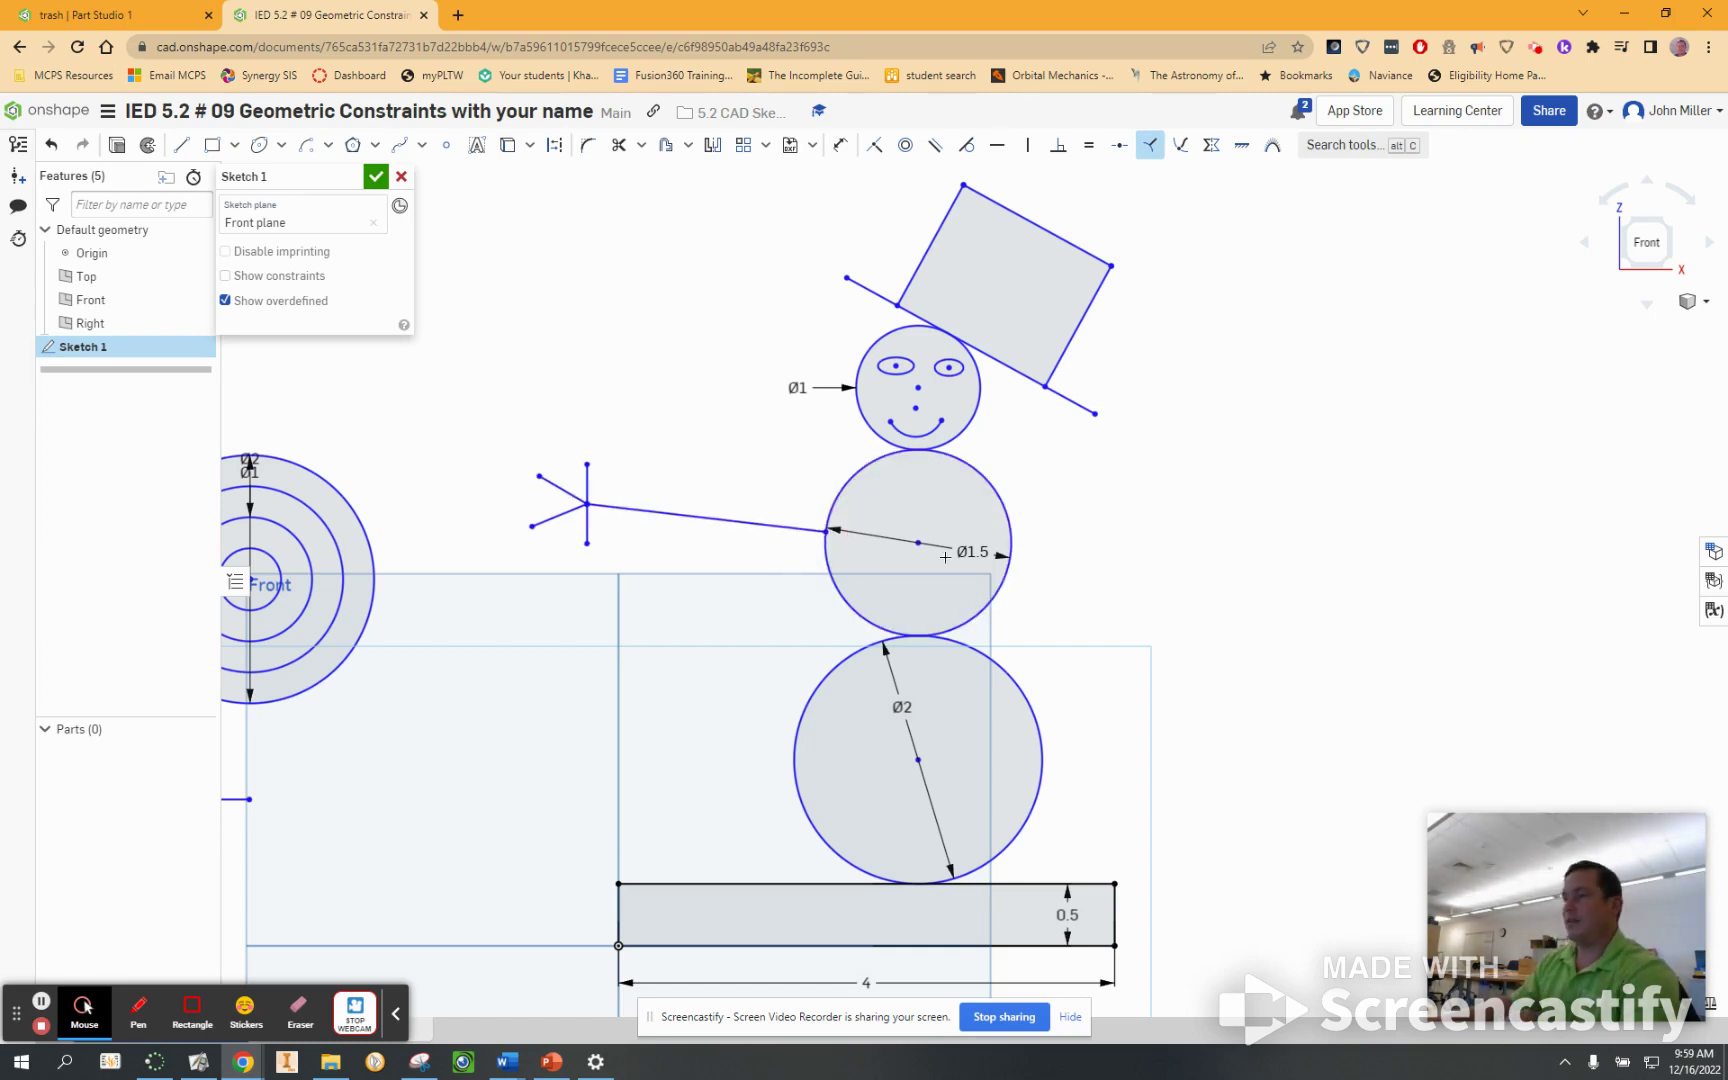
- Draw a trial line from the left hand to the middle circle's centre, then undo it
left_click(181, 145)
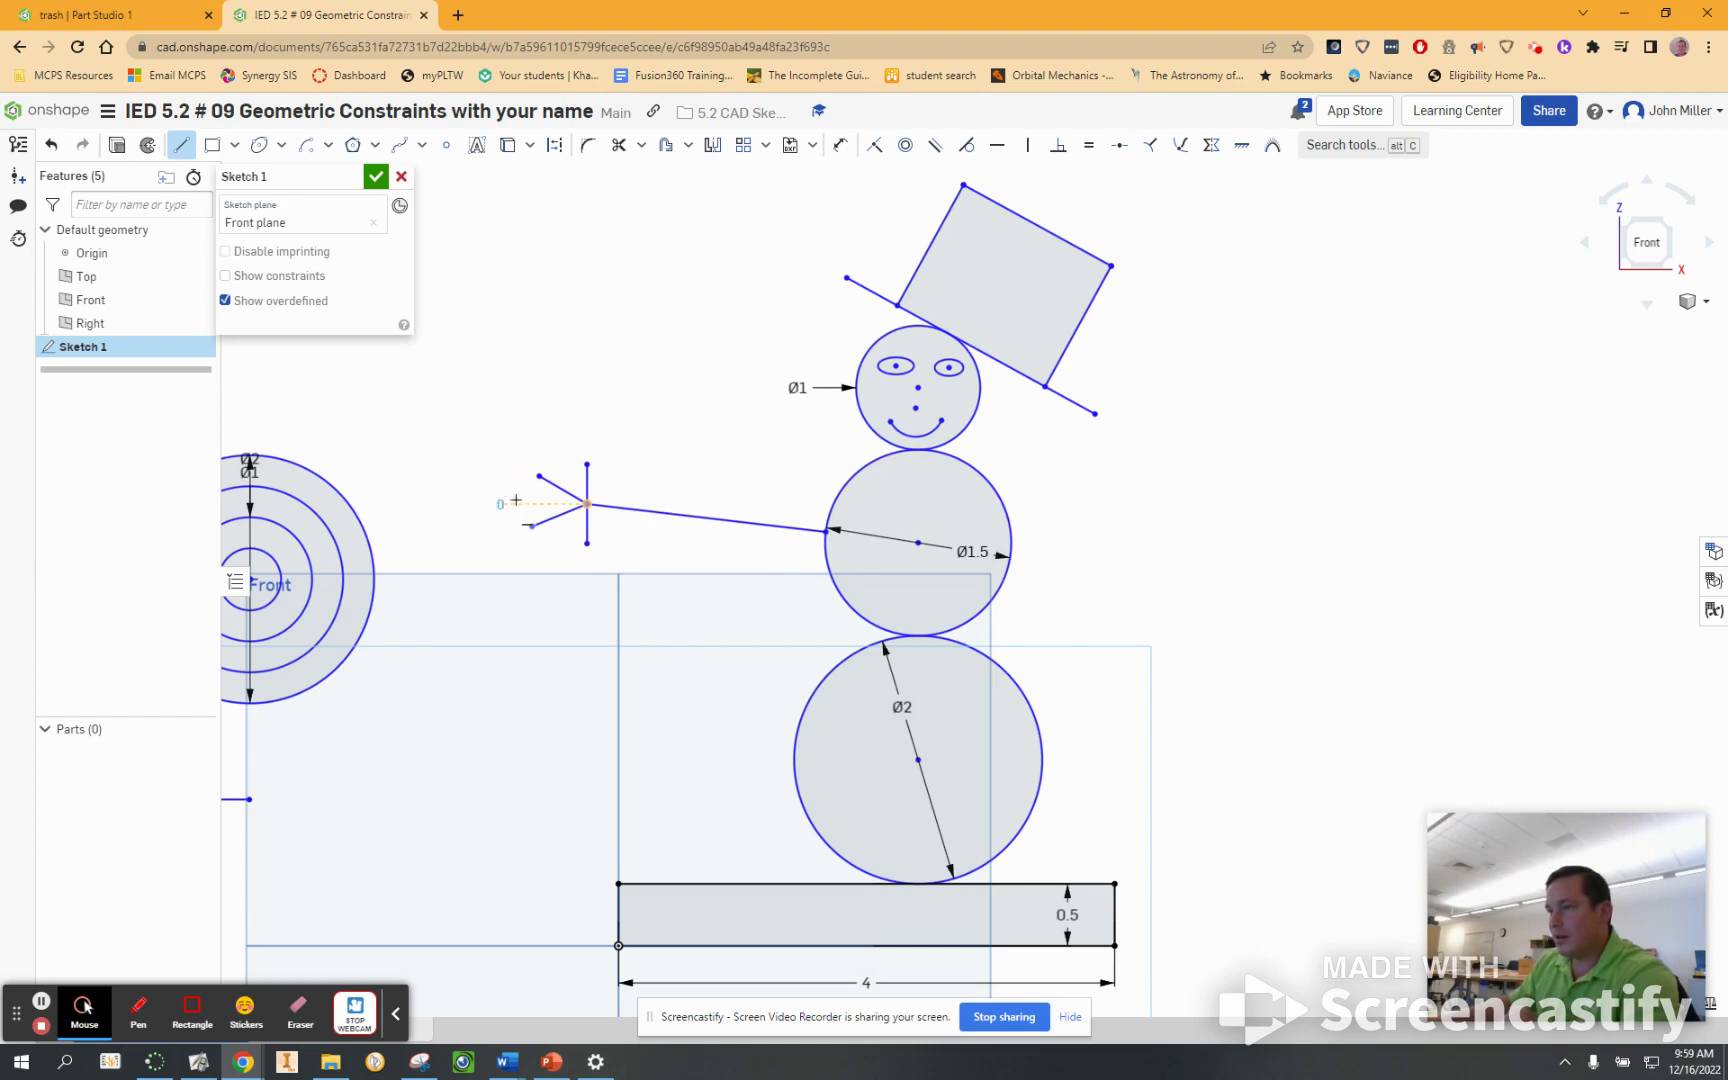
left_click(501, 503)
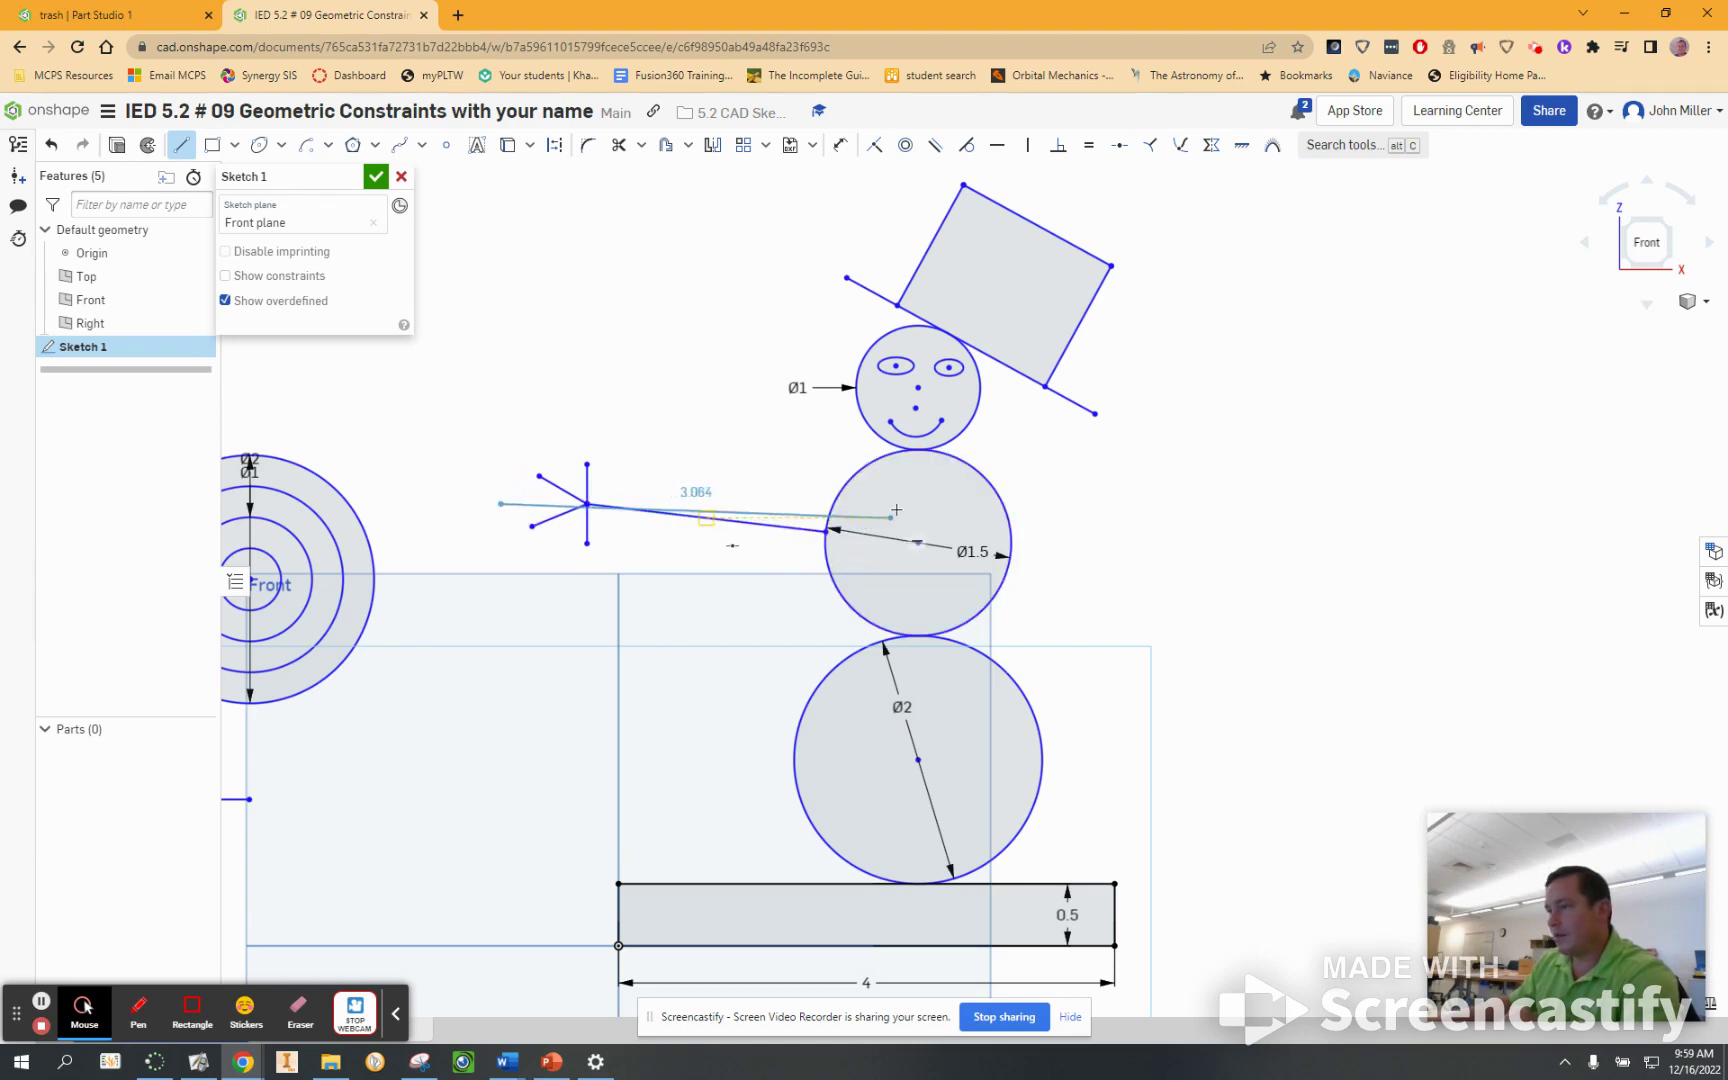
left_click(917, 545)
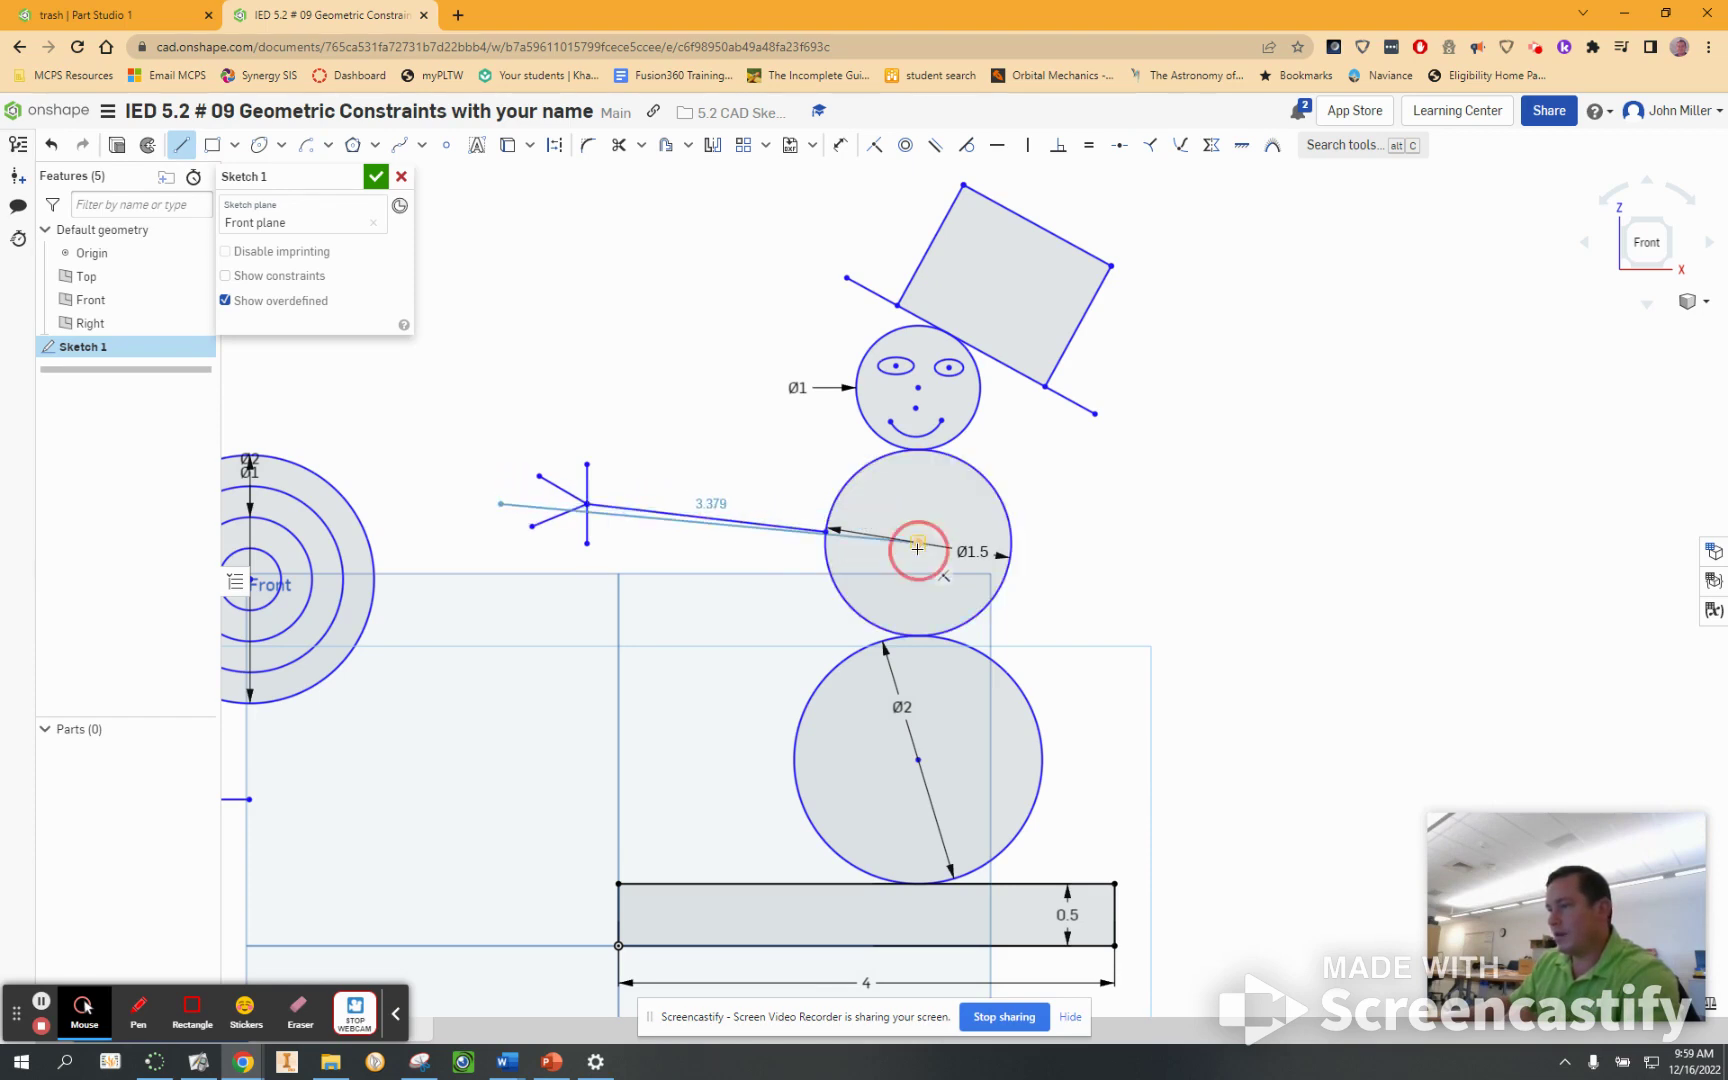
right_click(482, 430)
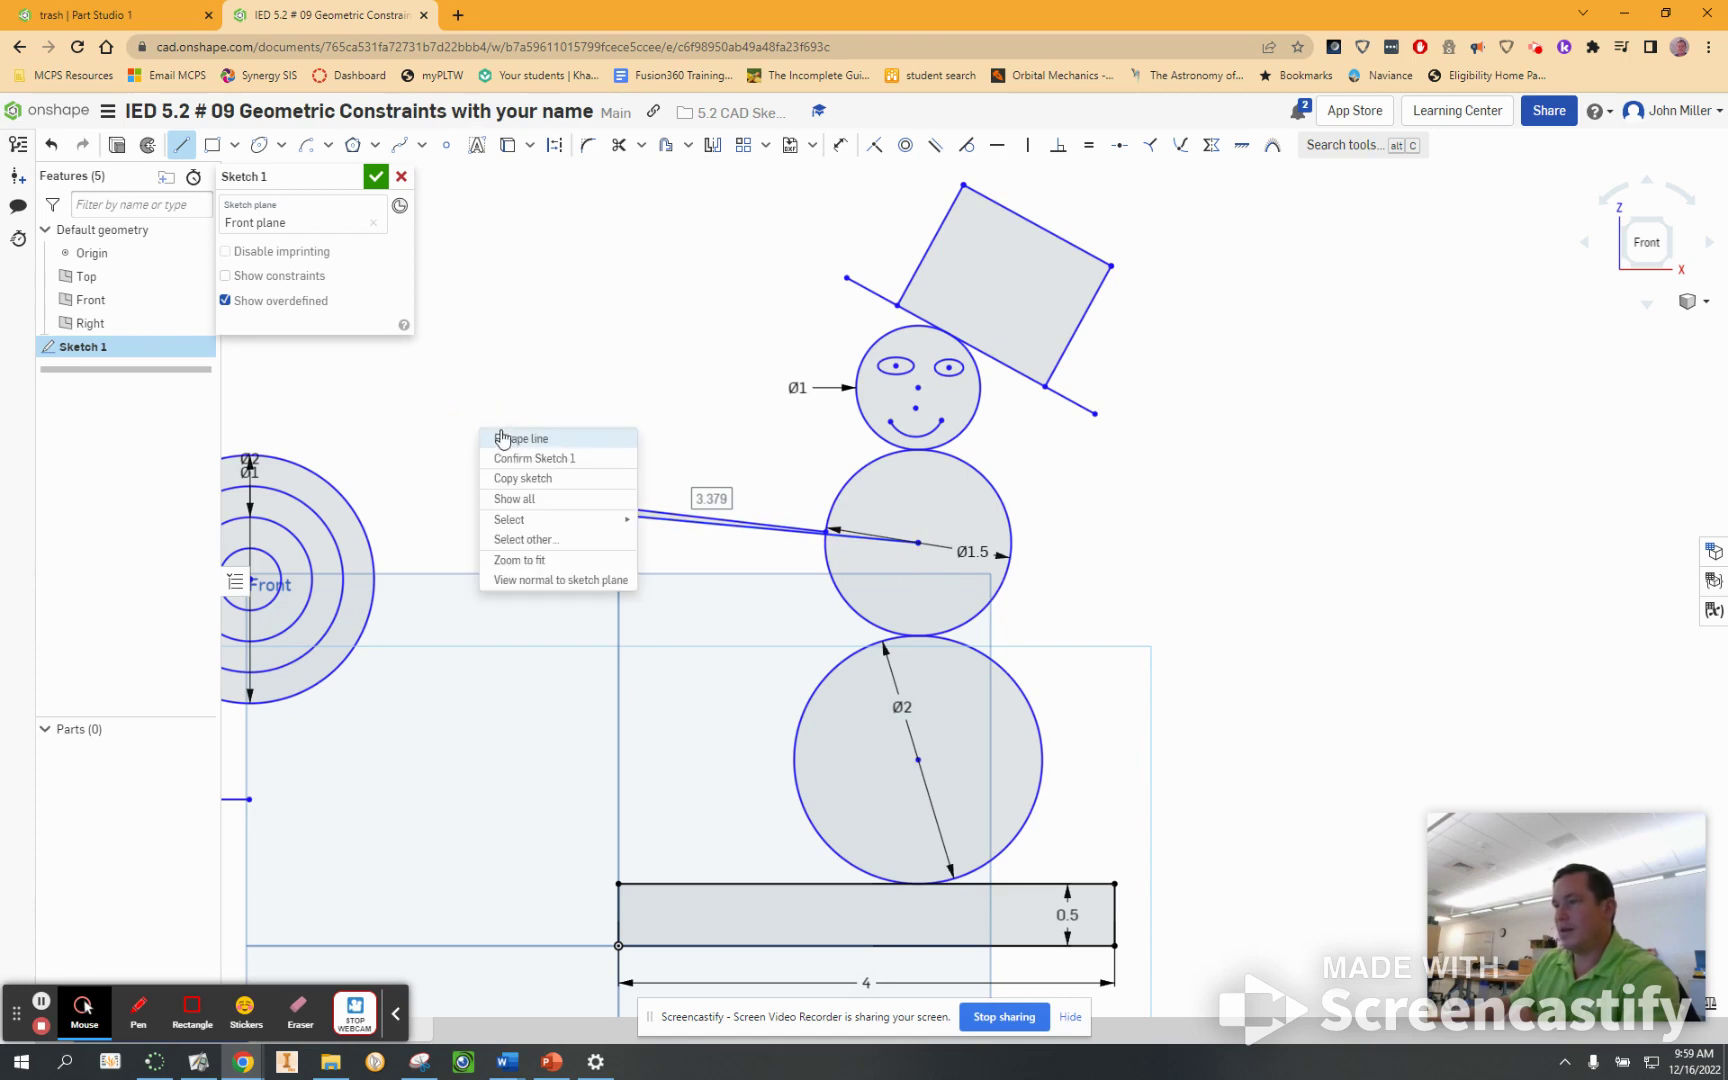
left_click(490, 438)
left_click(499, 505)
left_click_drag(501, 508, 501, 490)
key("ctrl+z")
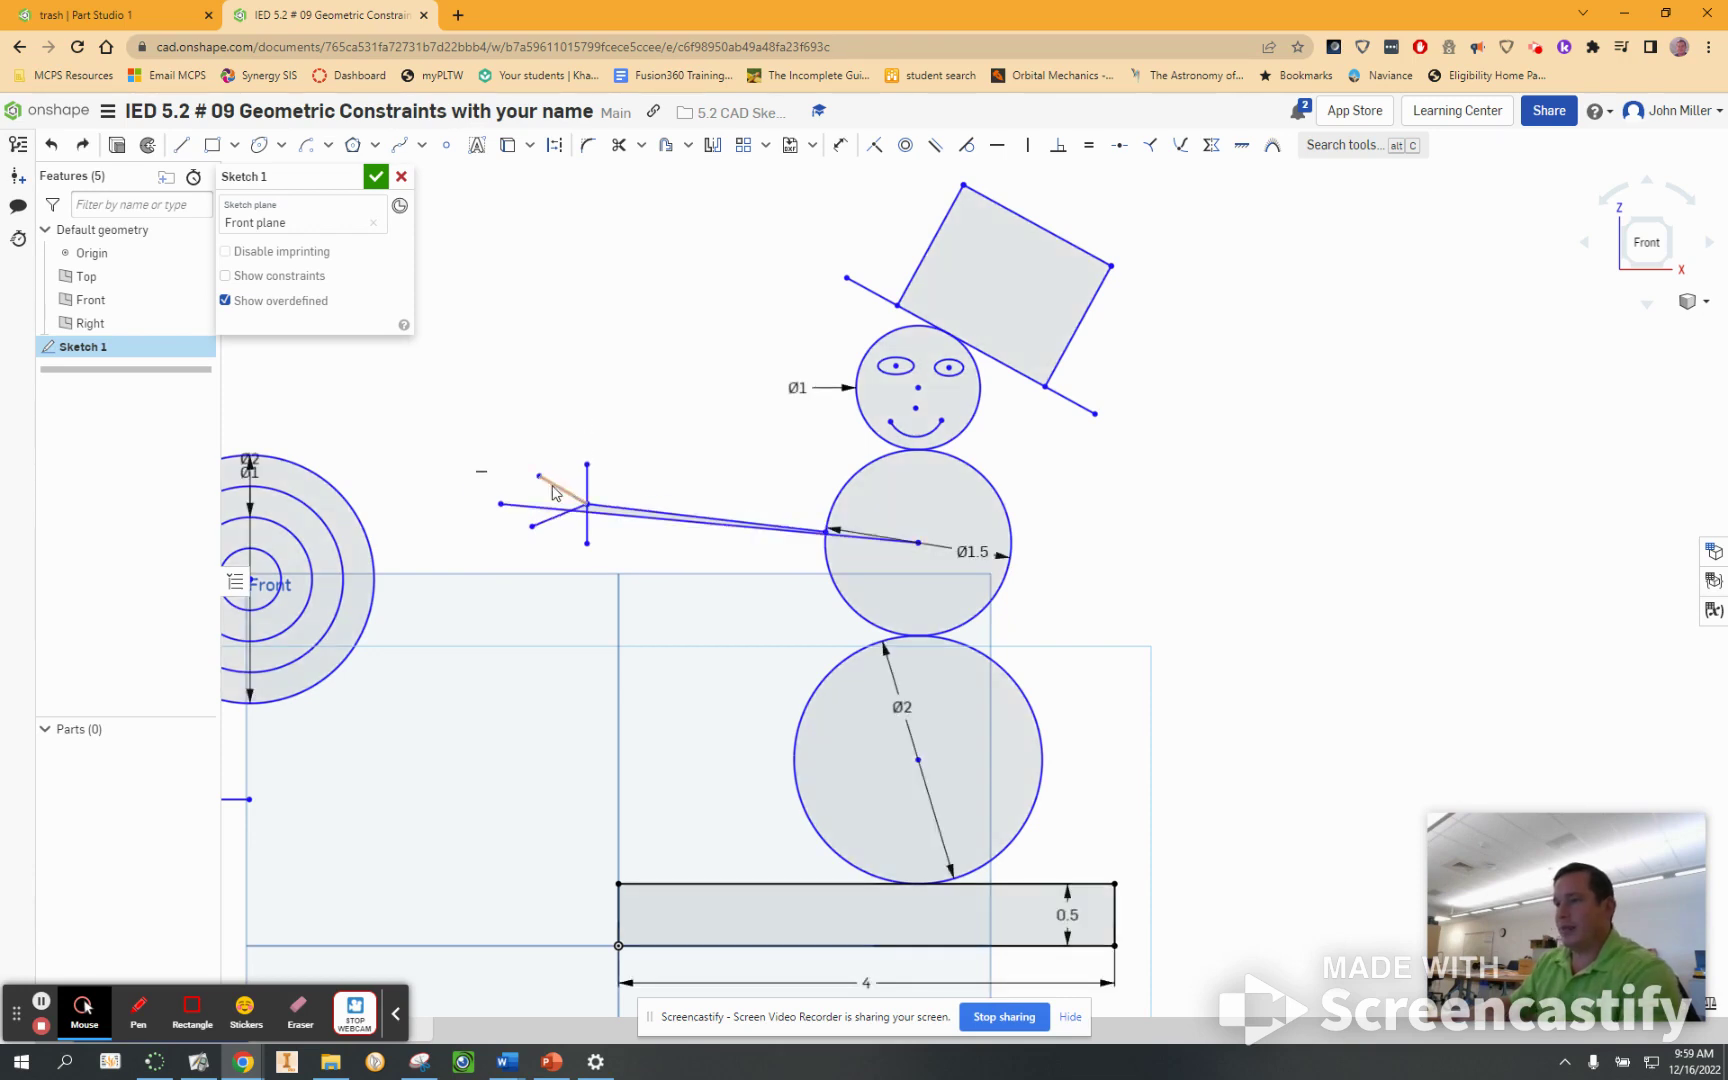
key("ctrl+z")
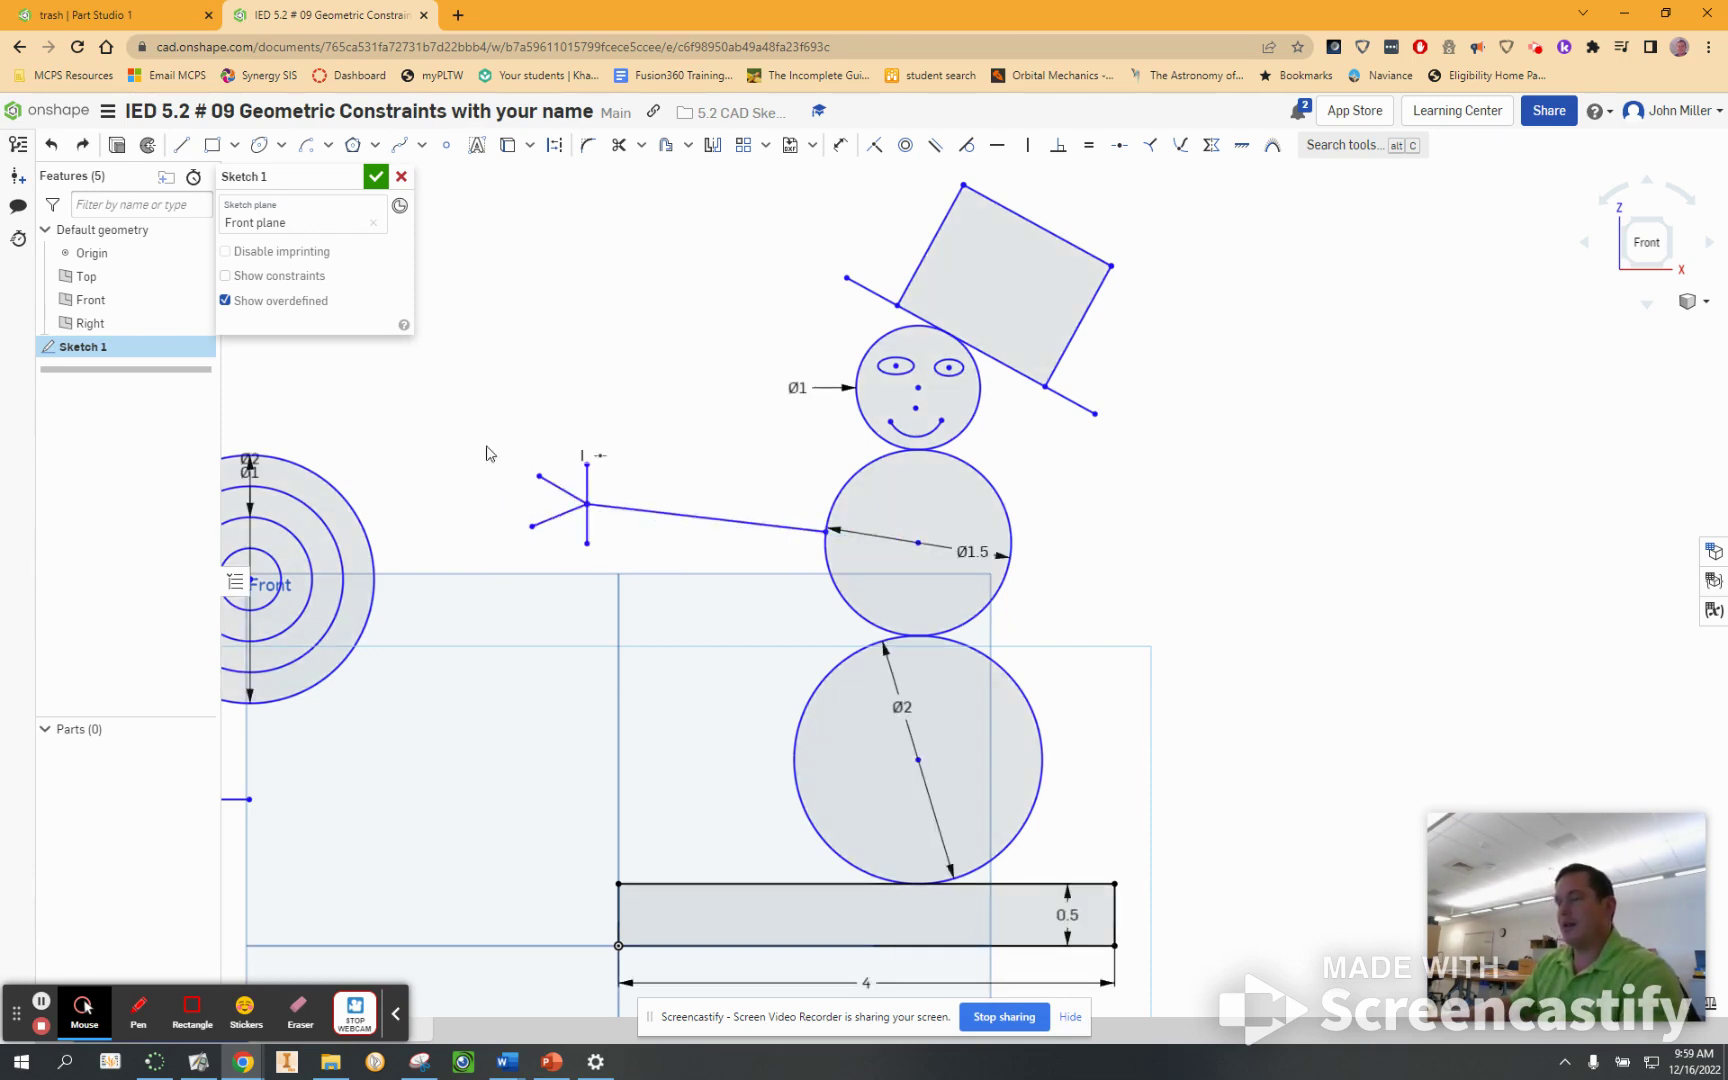
- Start another line from the middle circle's centre
left_click(181, 145)
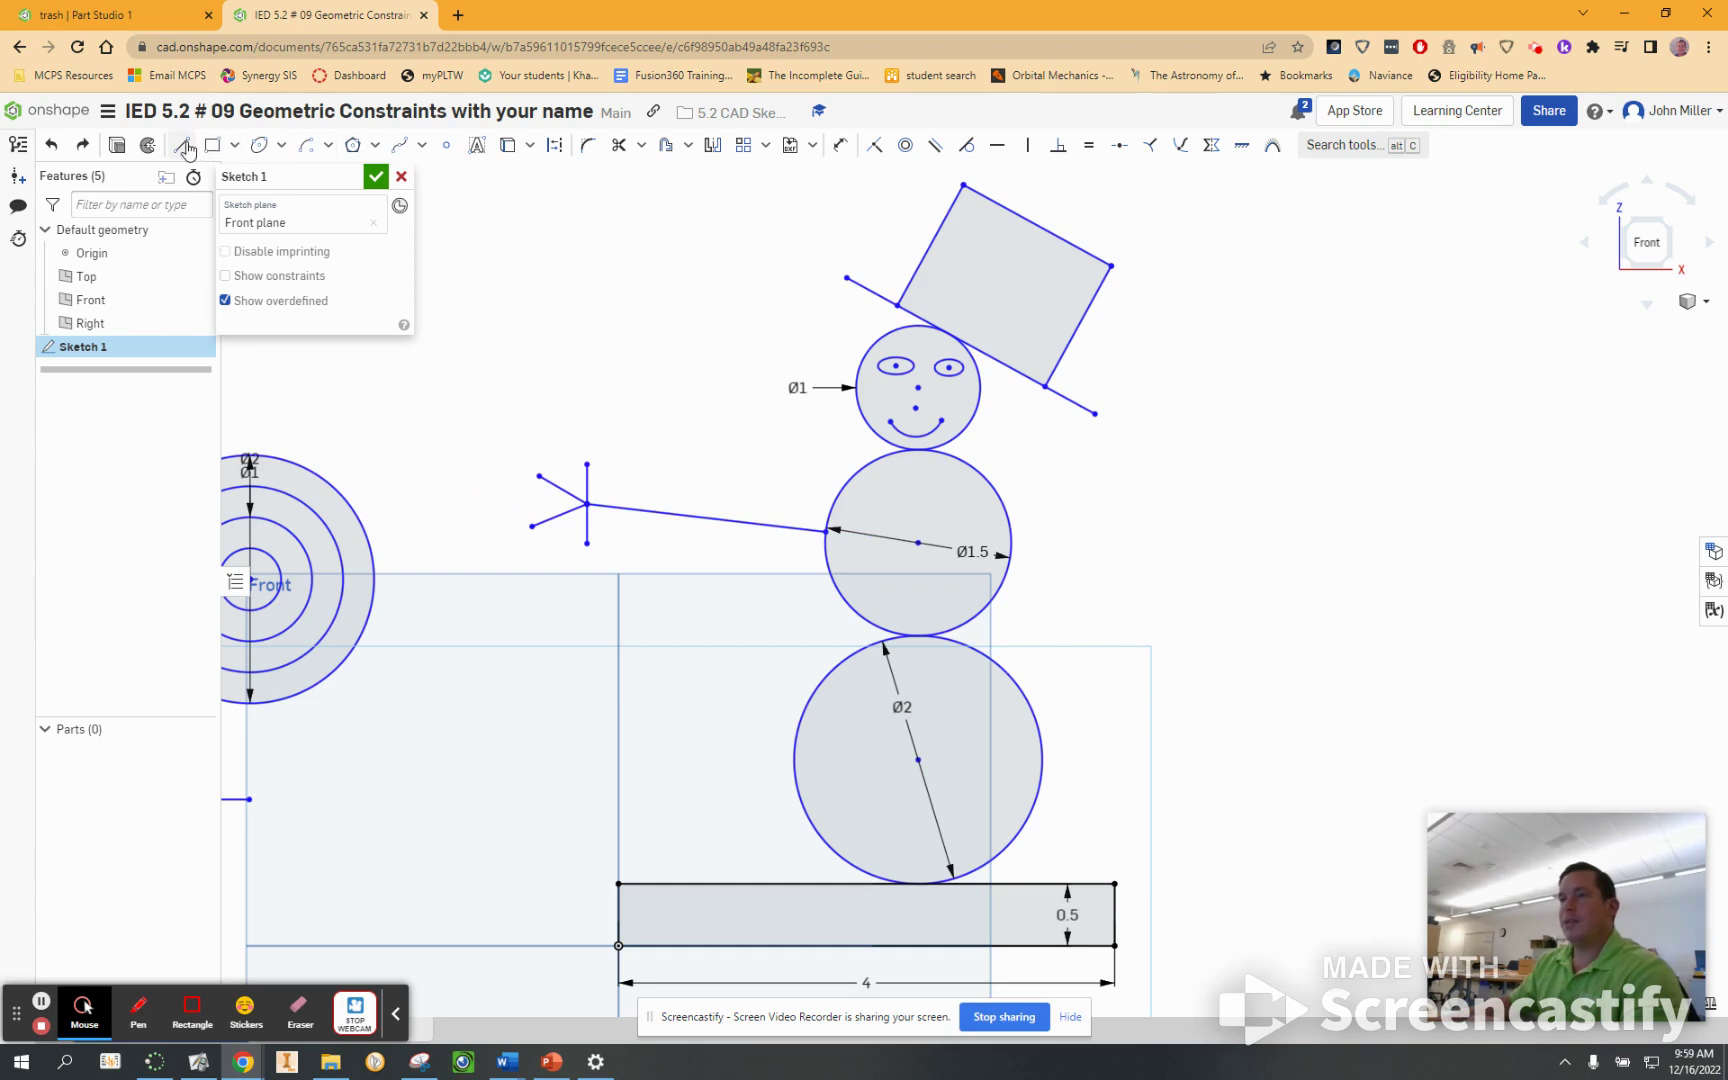
left_click(917, 544)
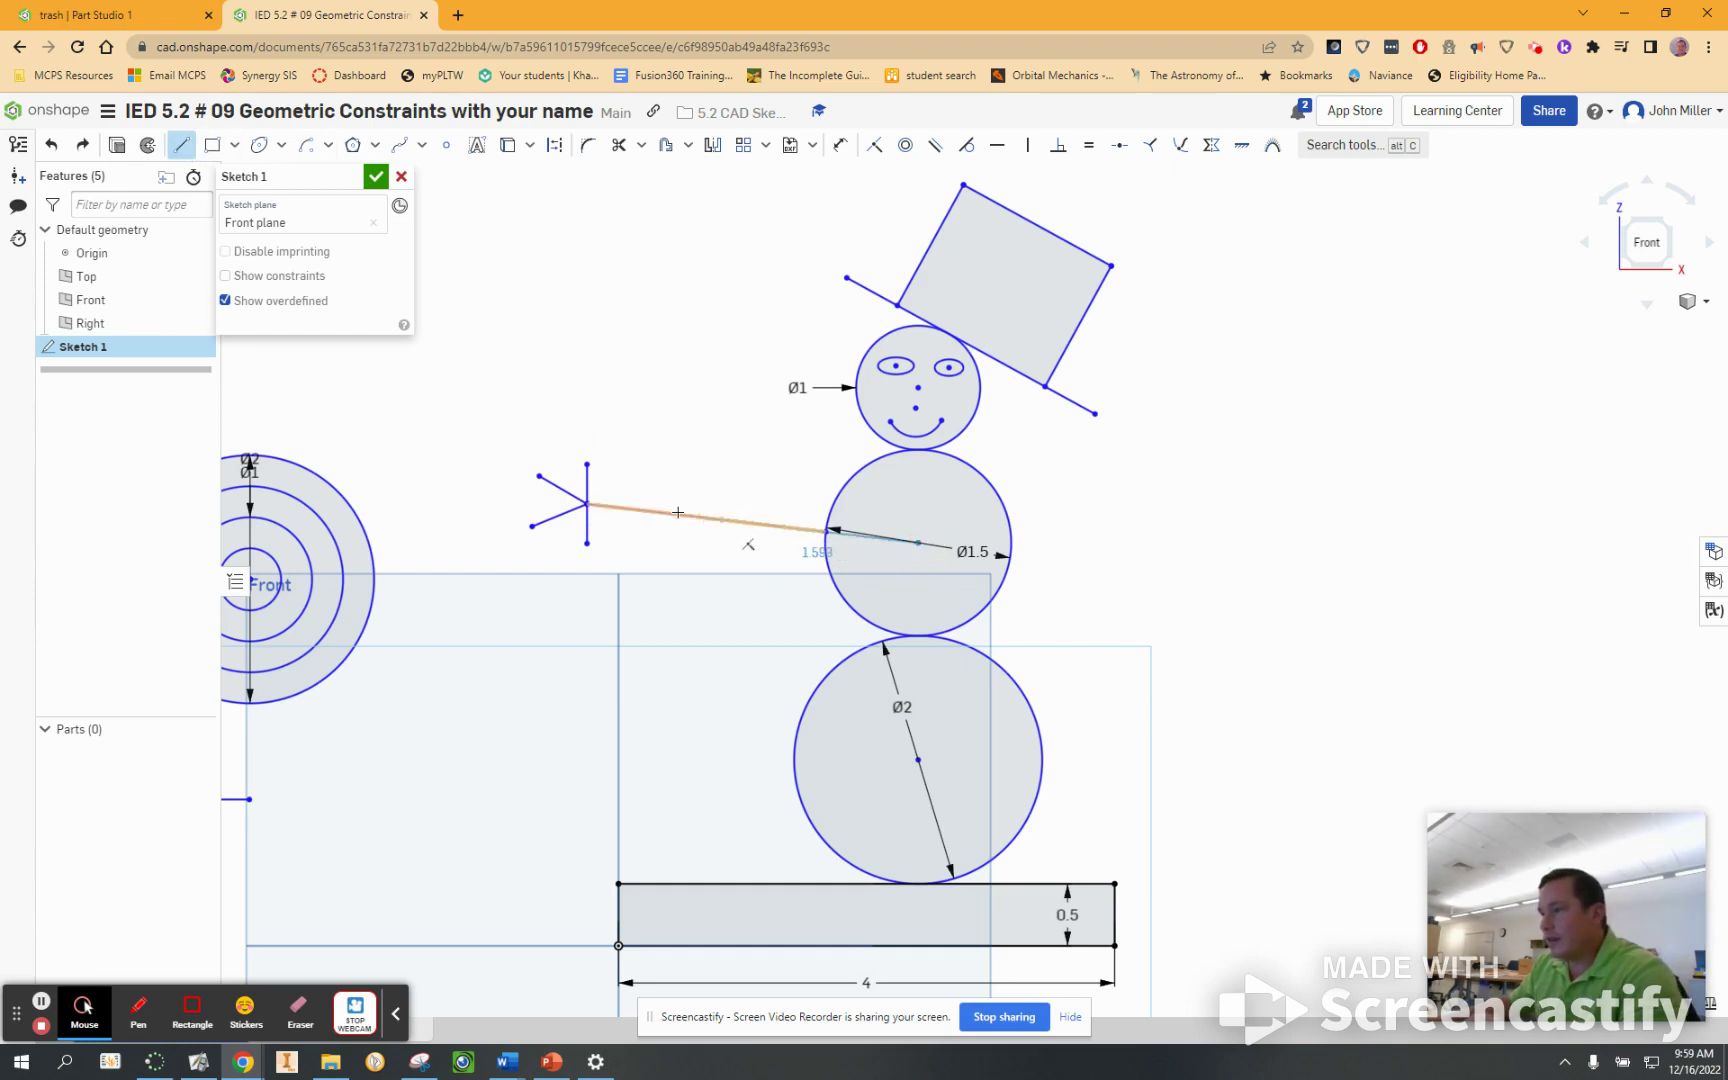
right_click(448, 484)
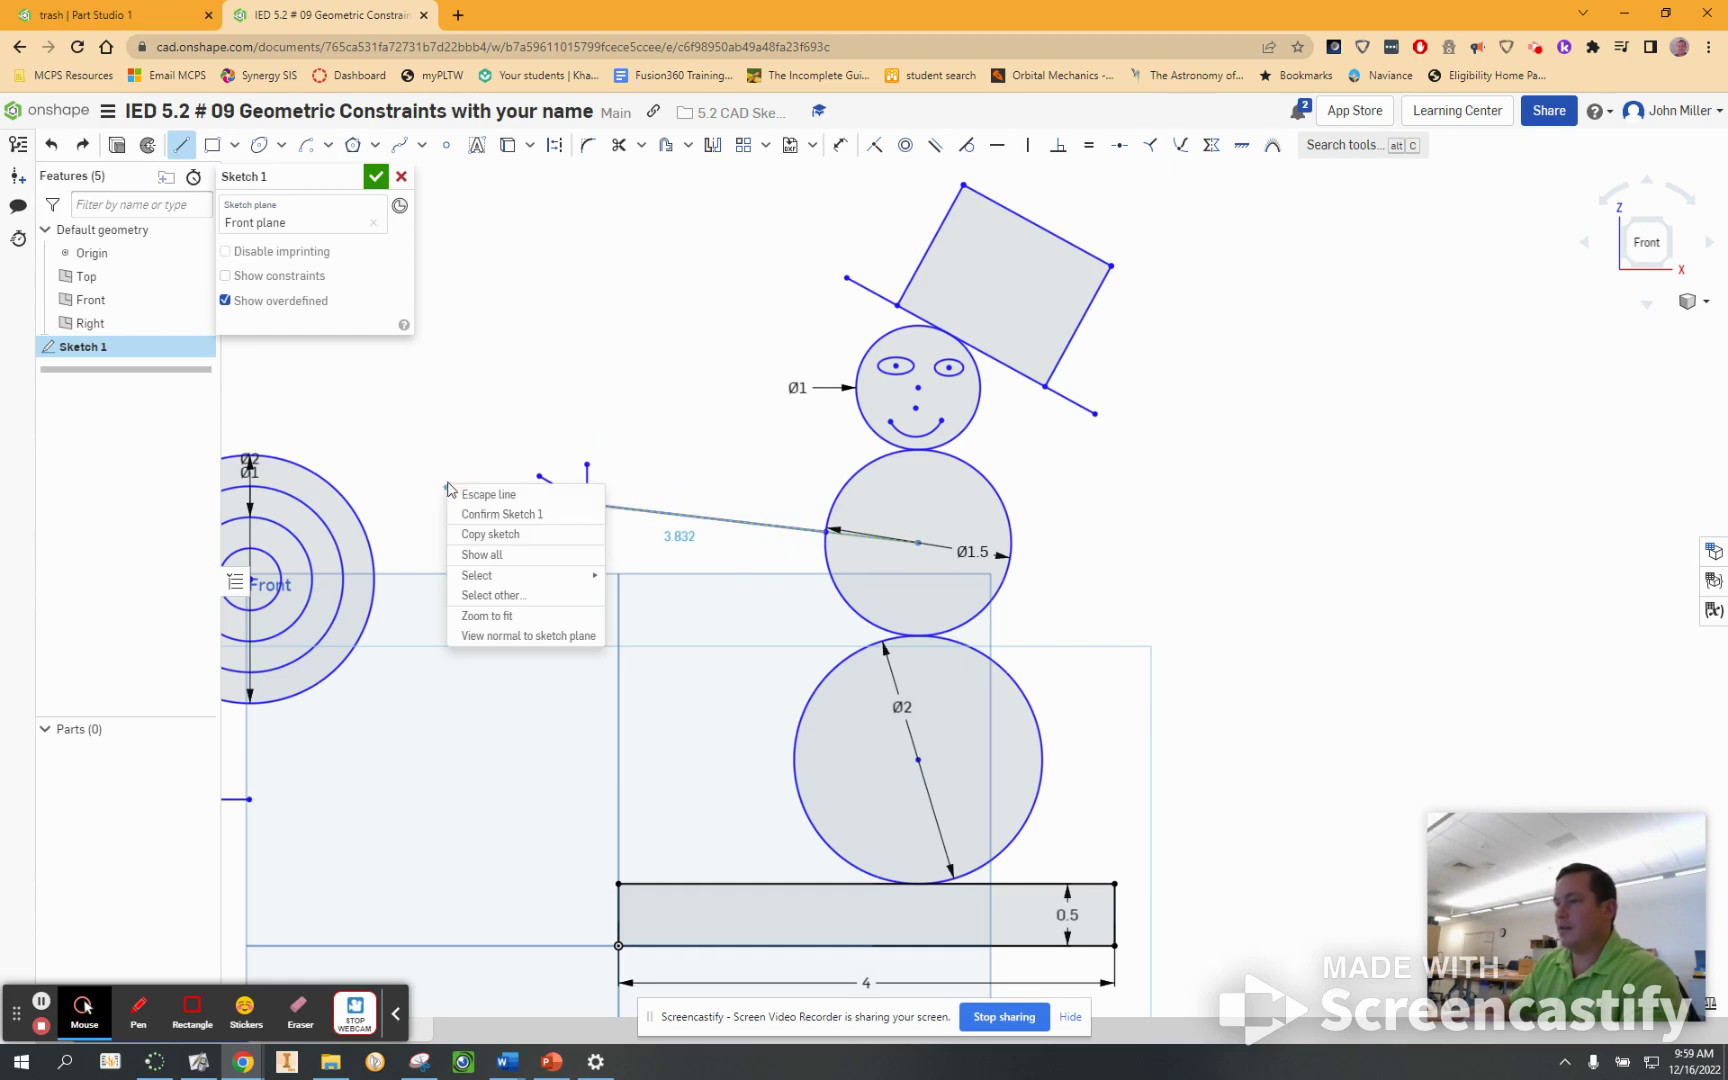
- Draw a right stick arm ending on the middle circle's edge
left_click(462, 493)
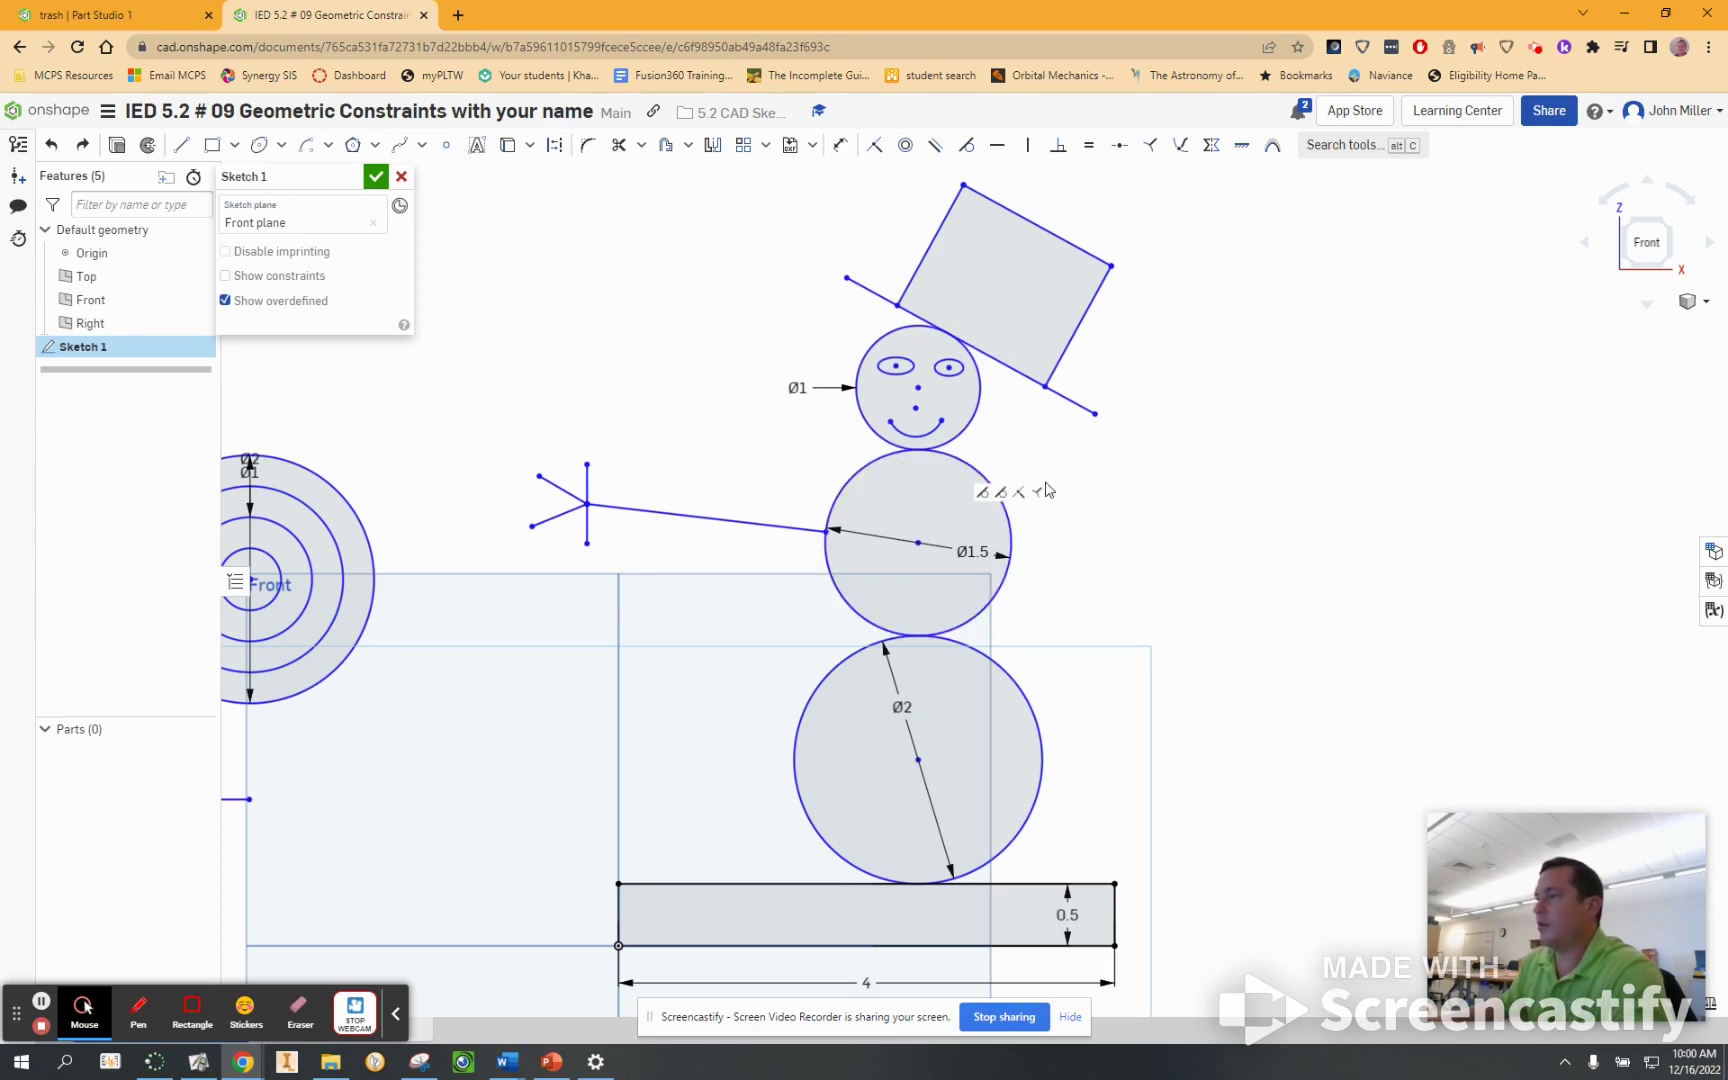
left_click(181, 145)
left_click(1182, 549)
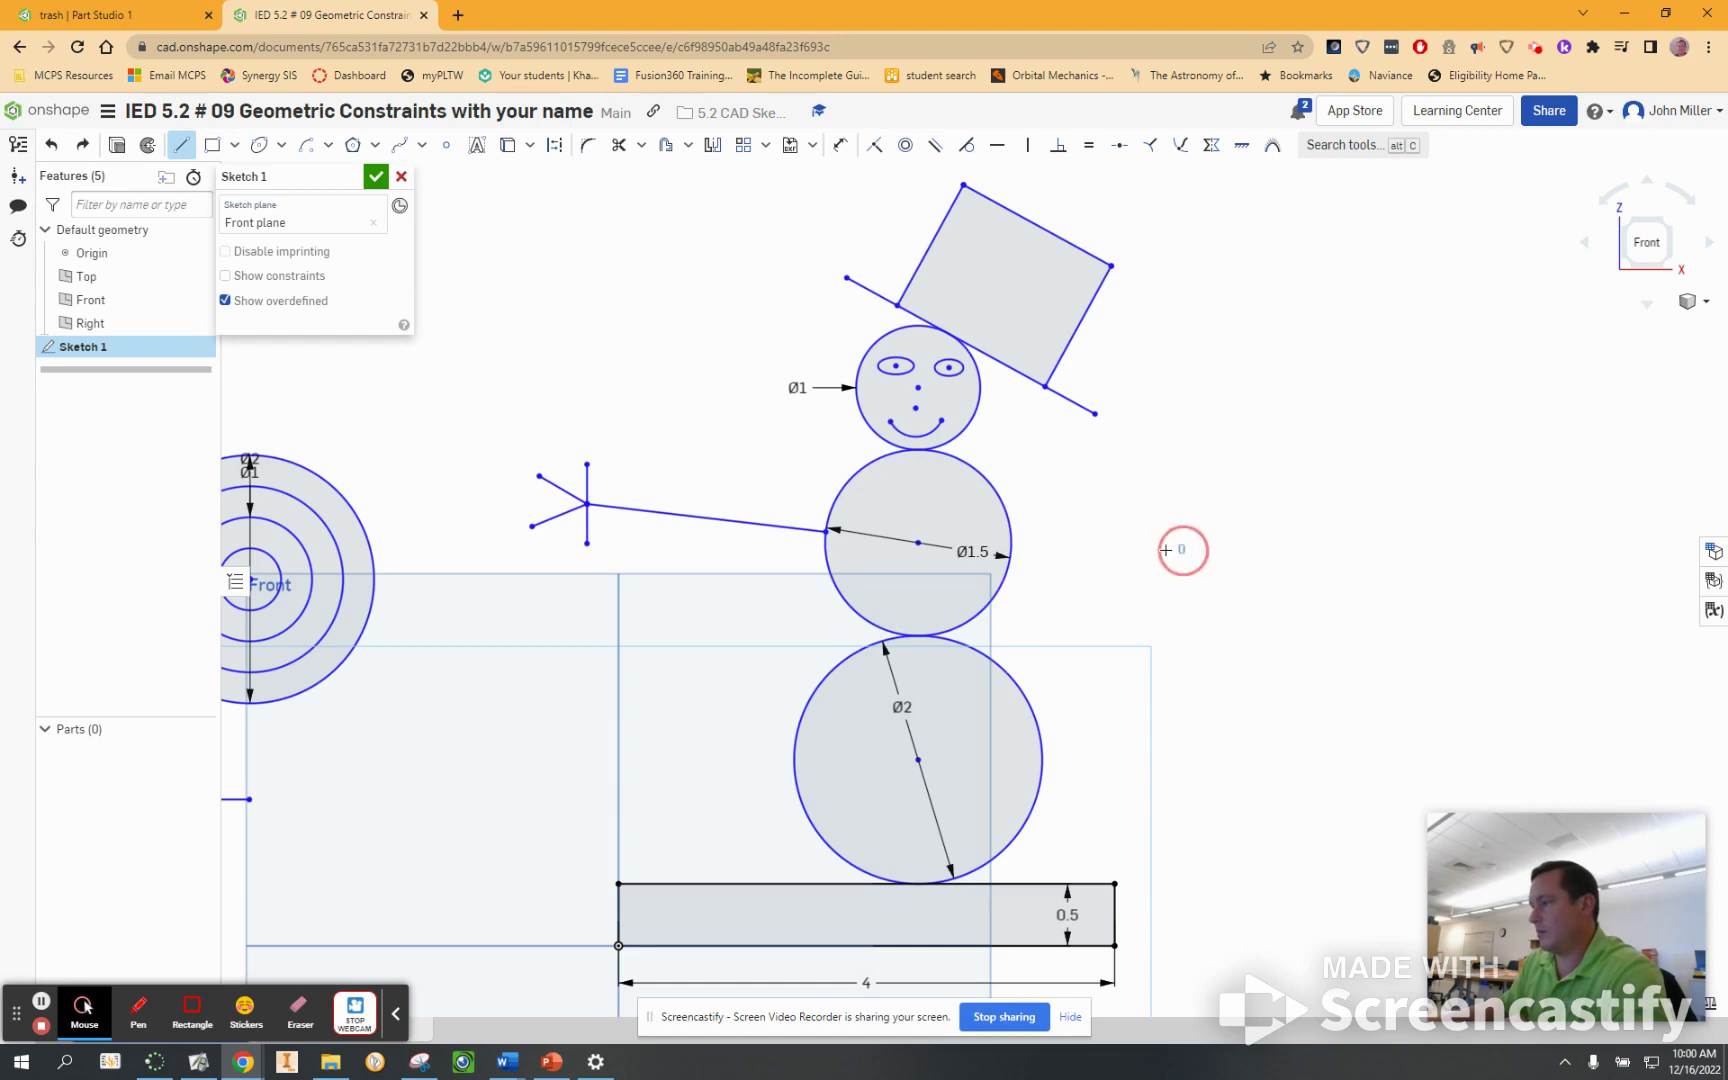
left_click(1011, 555)
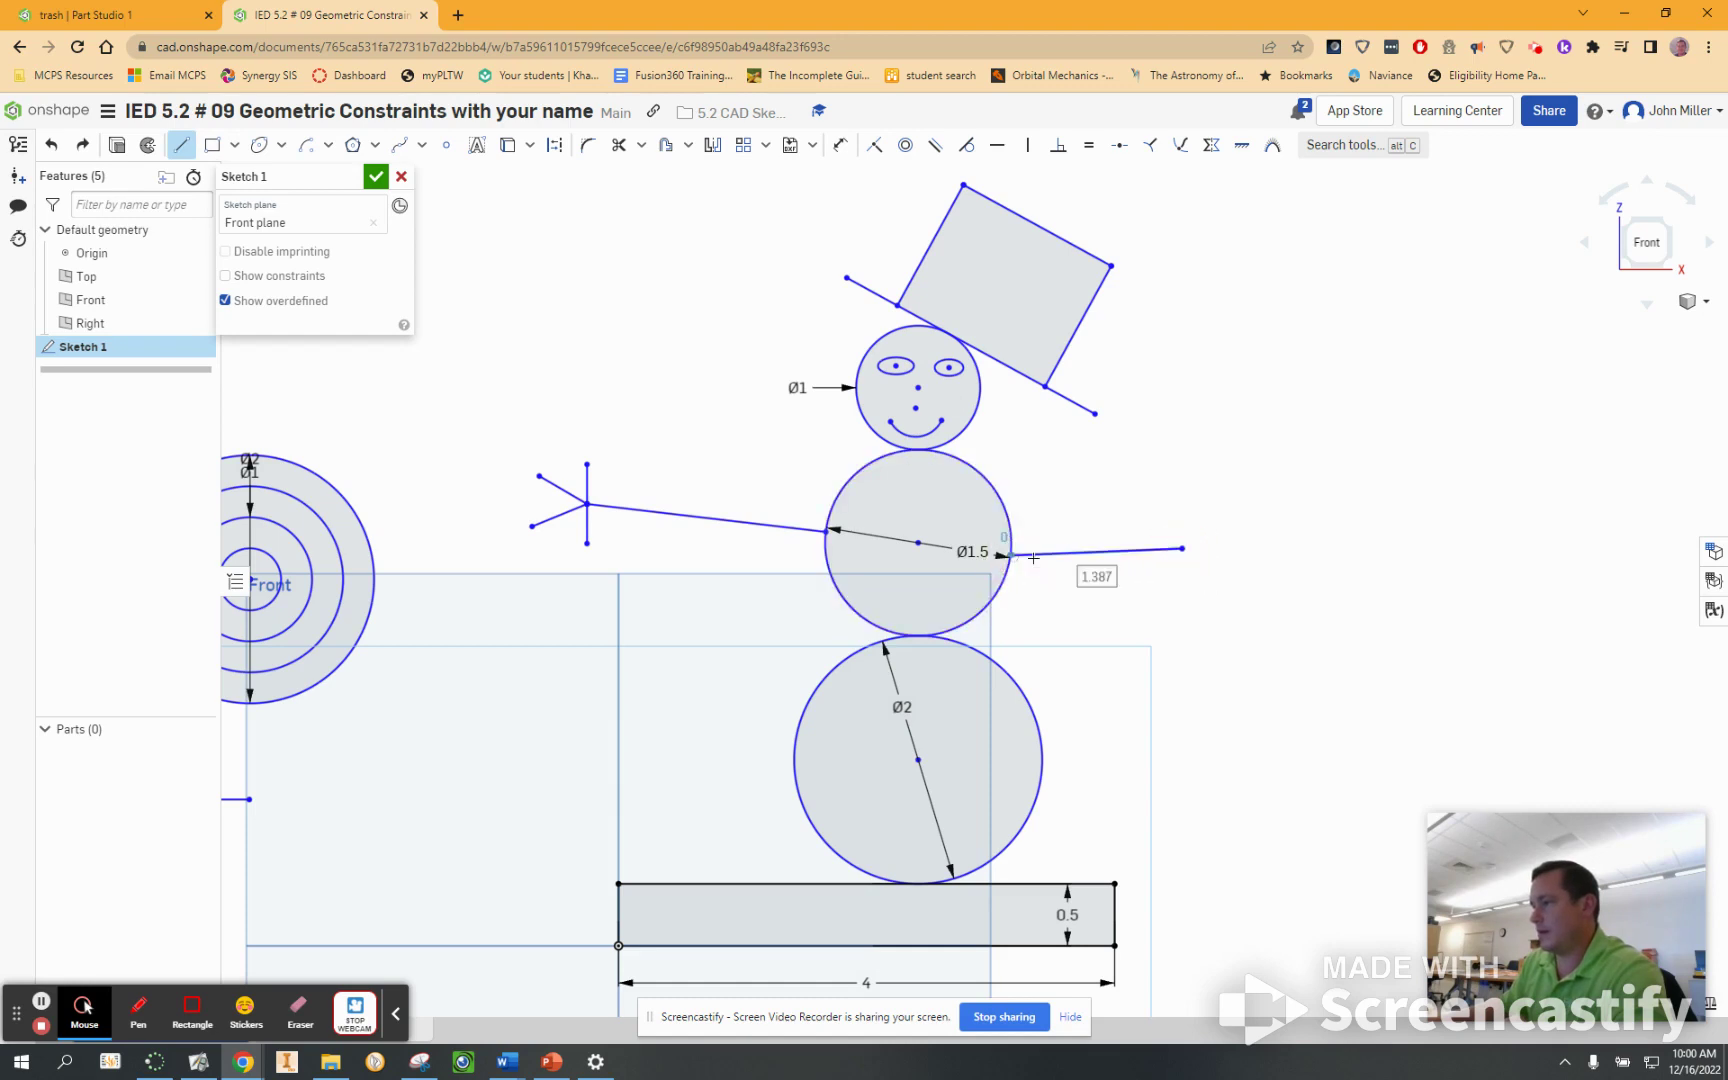
right_click(1213, 444)
left_click(1249, 460)
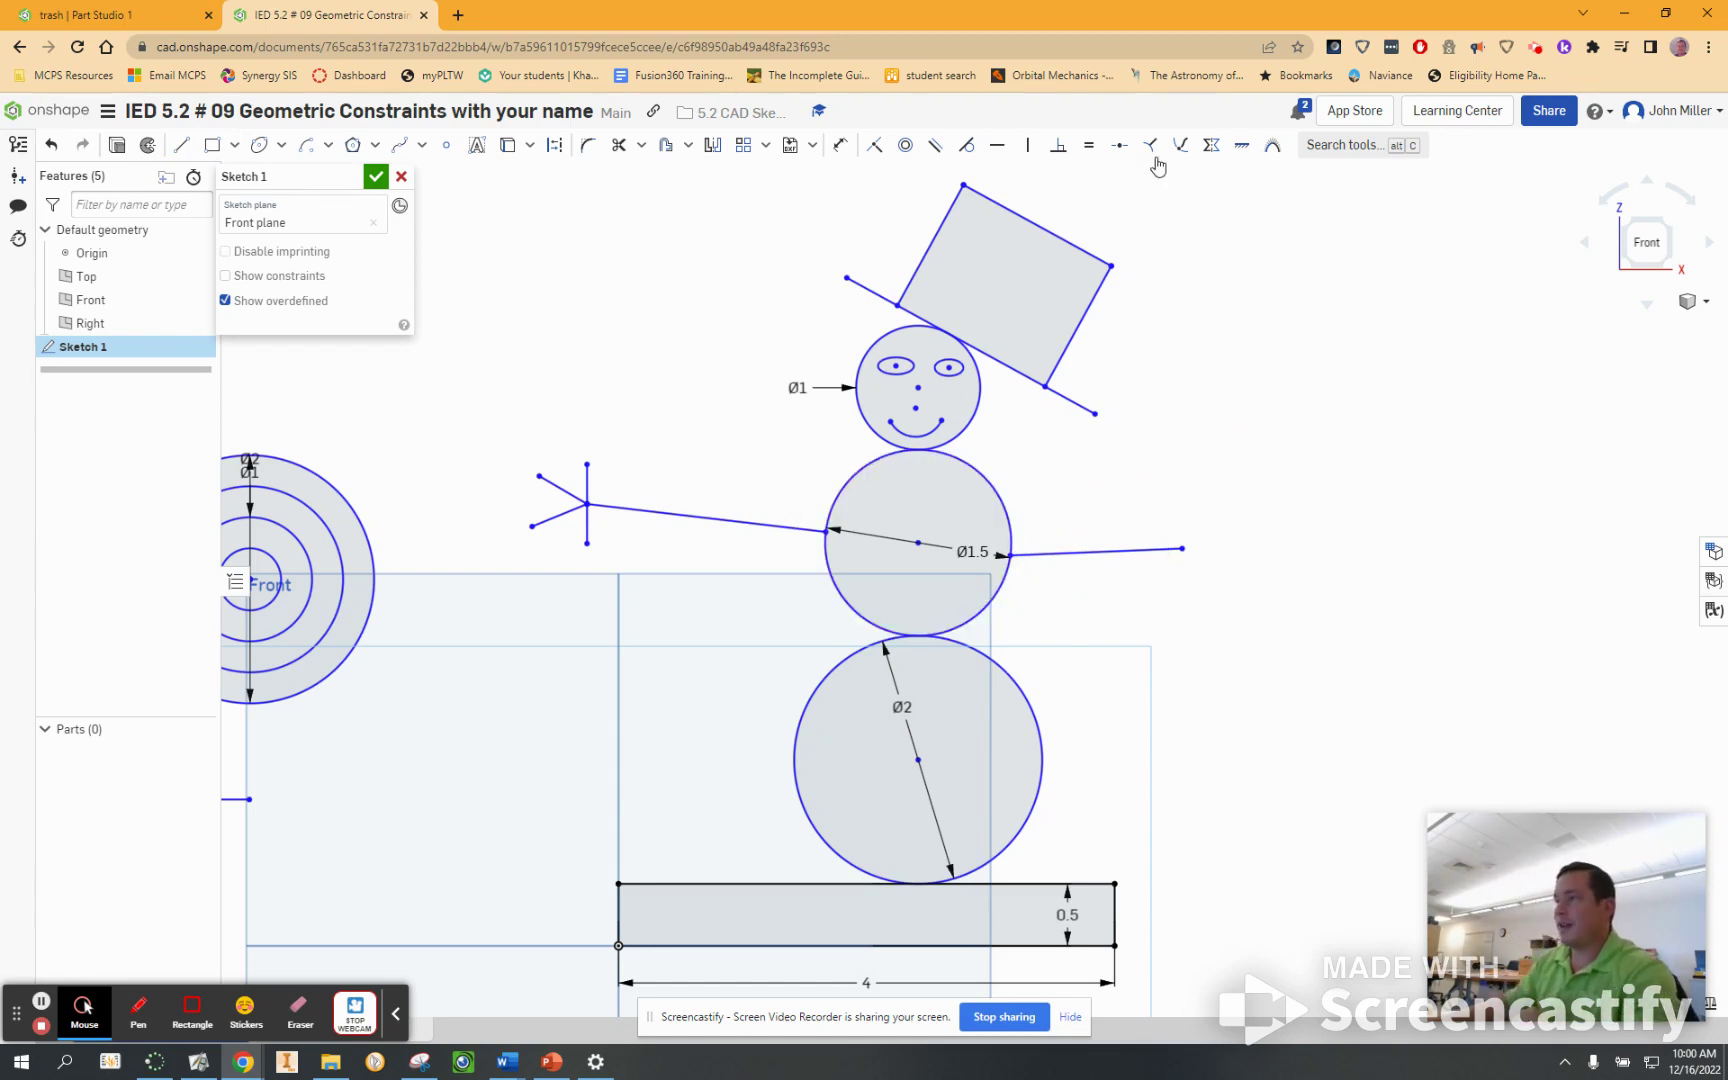
- Make the right arm equal in length to the left arm
left_click(1089, 145)
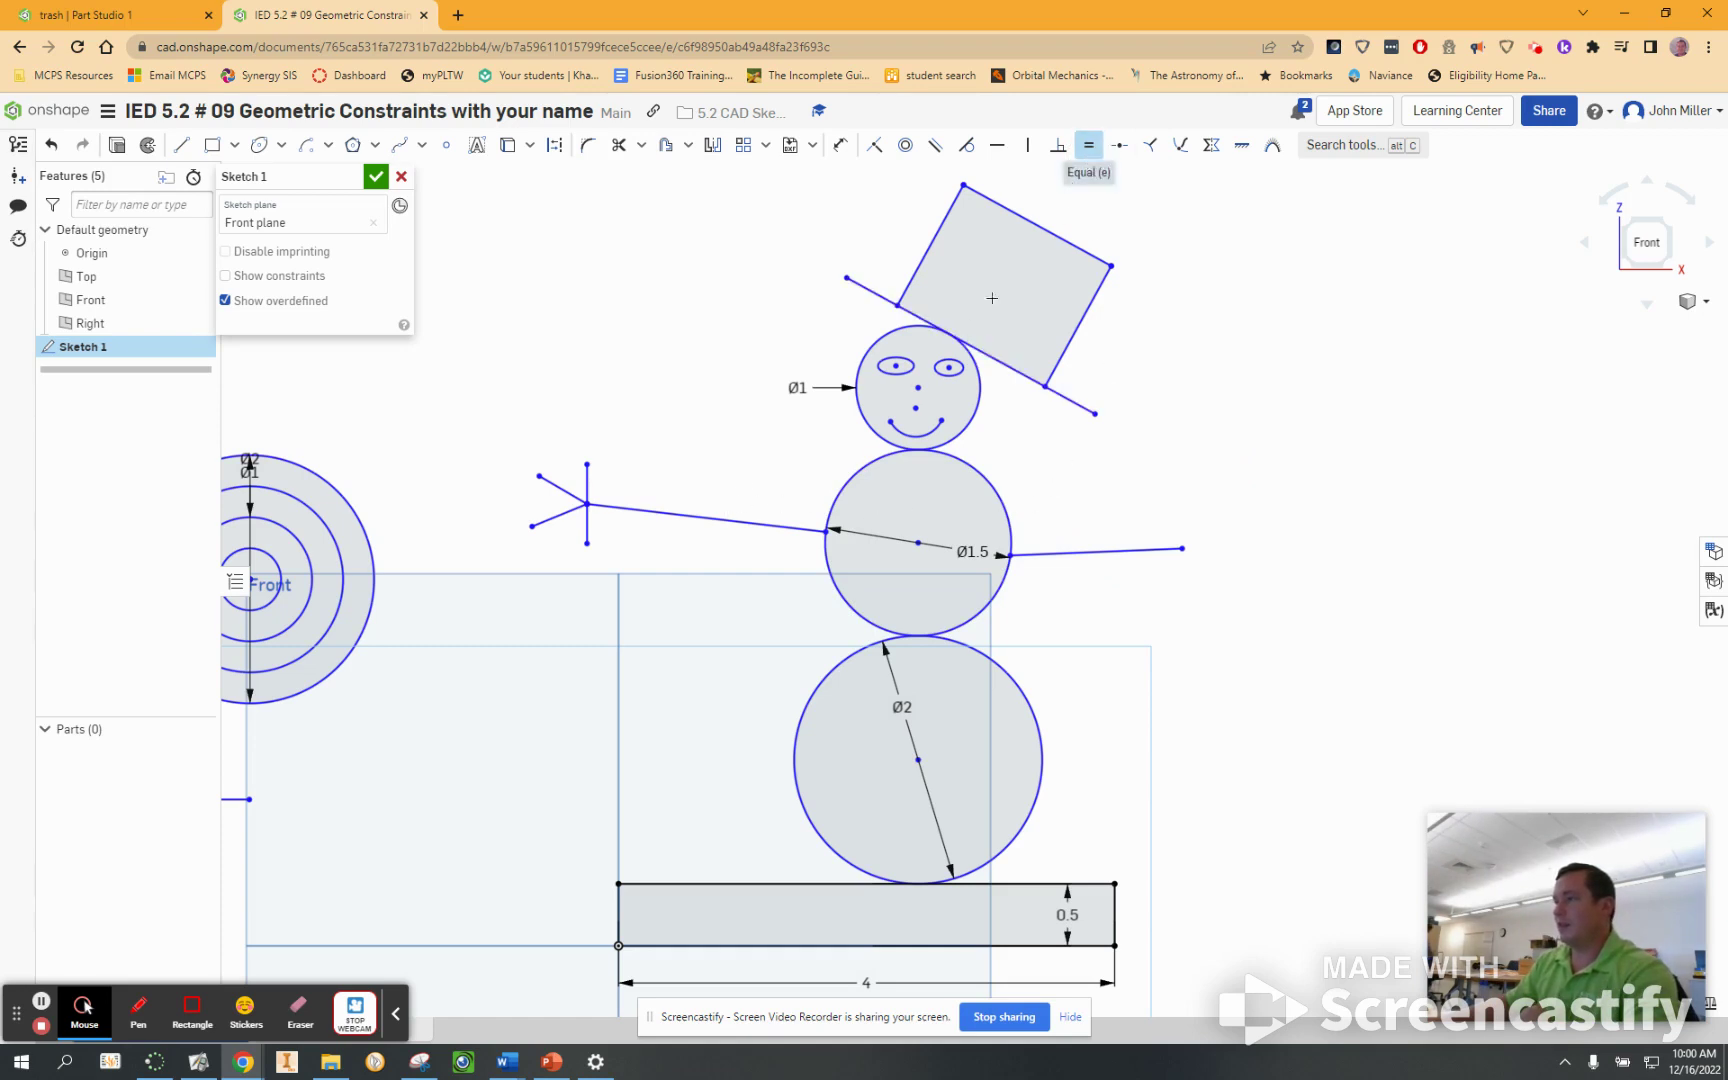
left_click(714, 518)
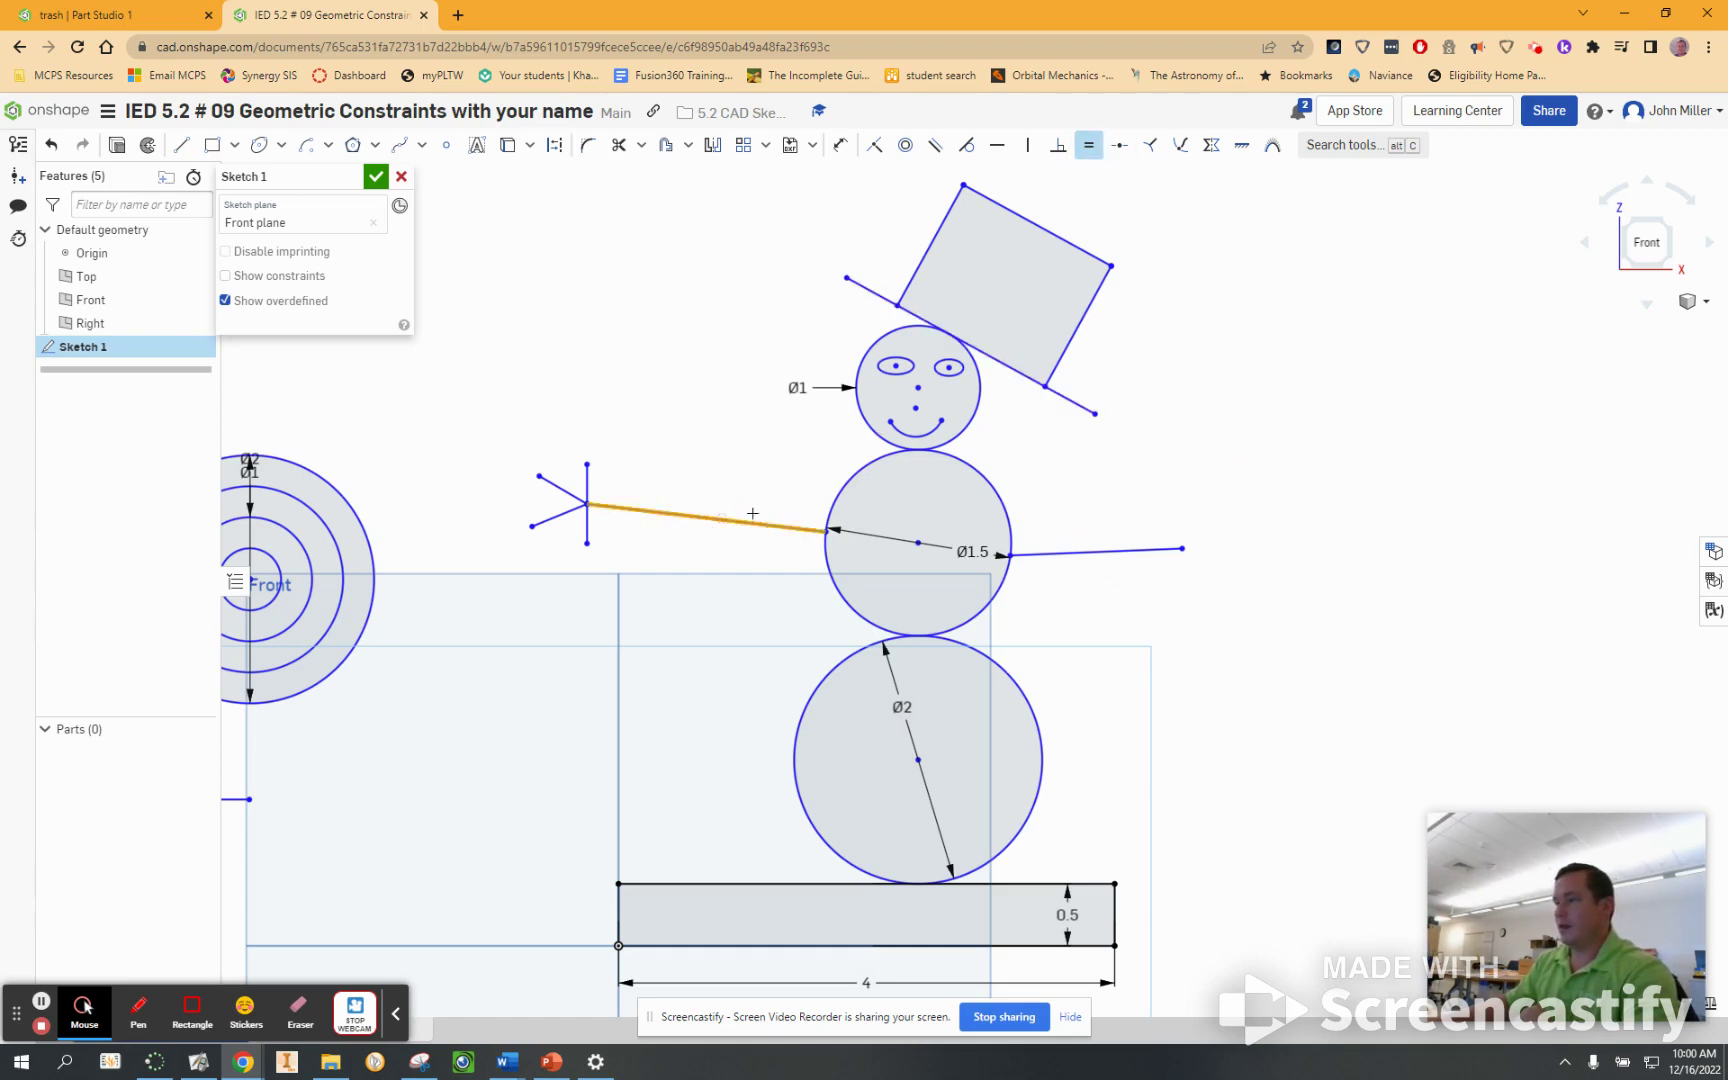
left_click(1093, 555)
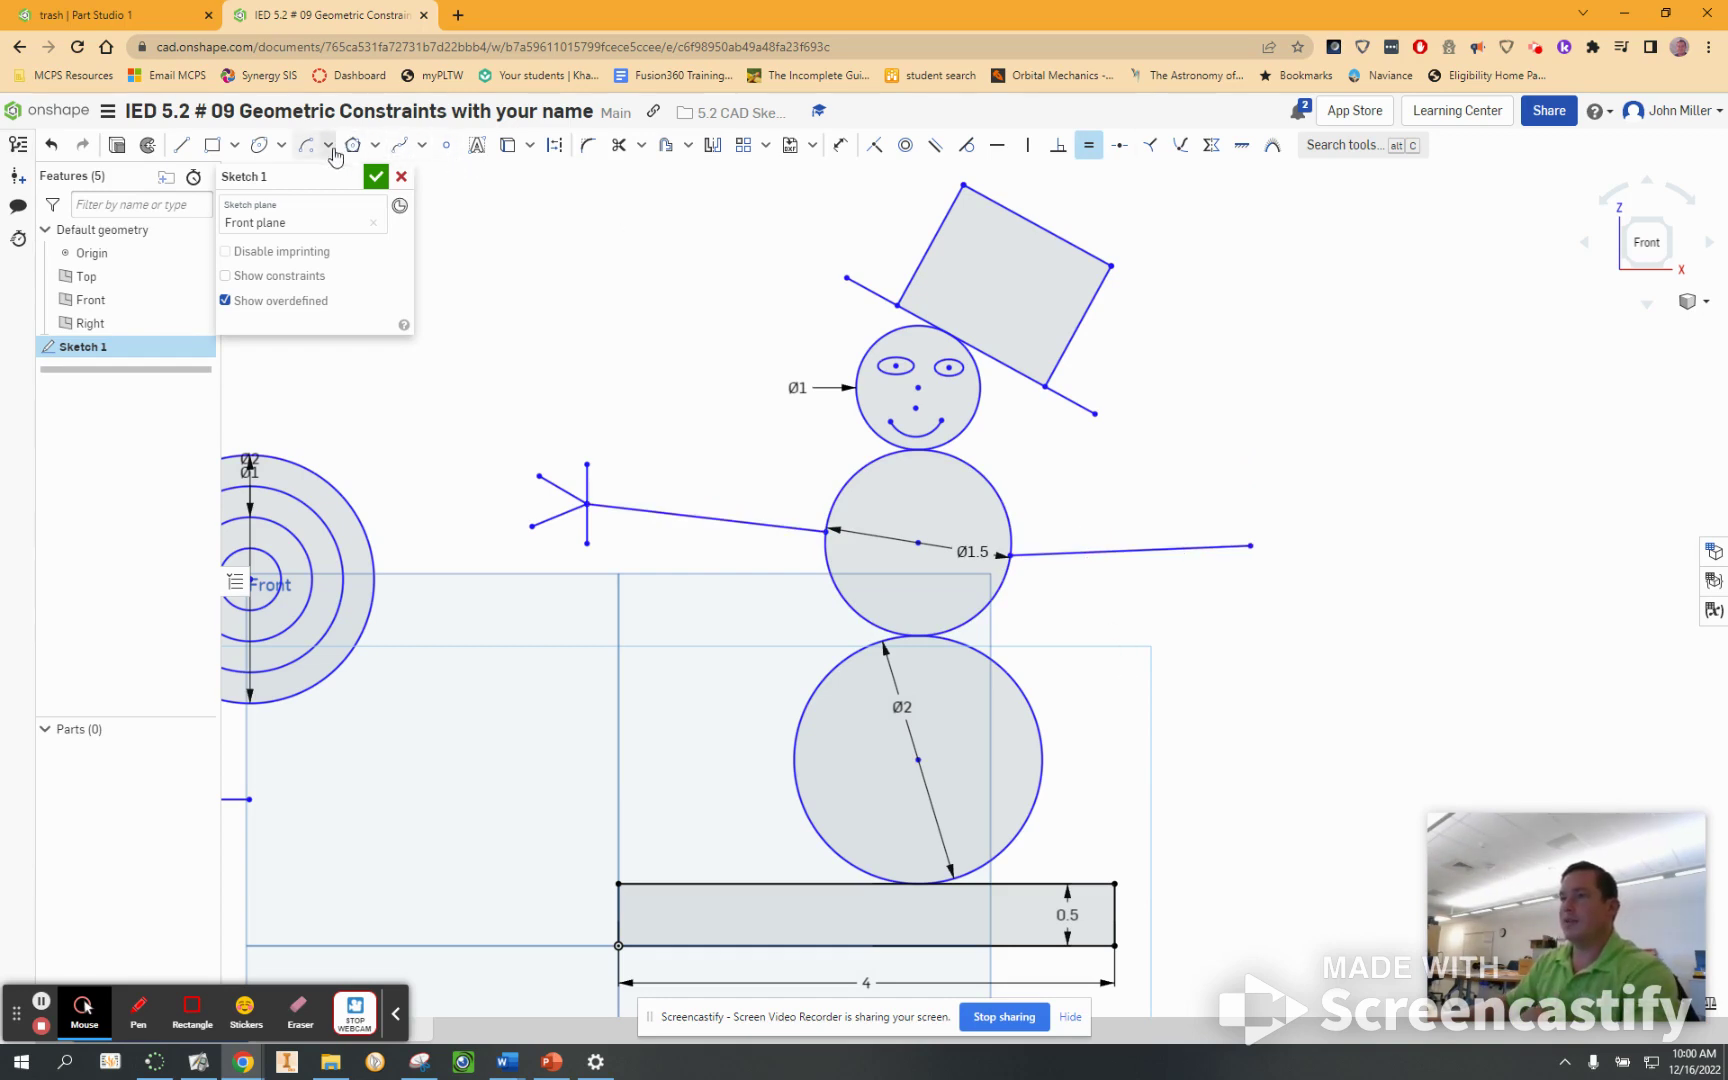
- Draw finger strokes fanning out from the right arm's outer tip
left_click(181, 145)
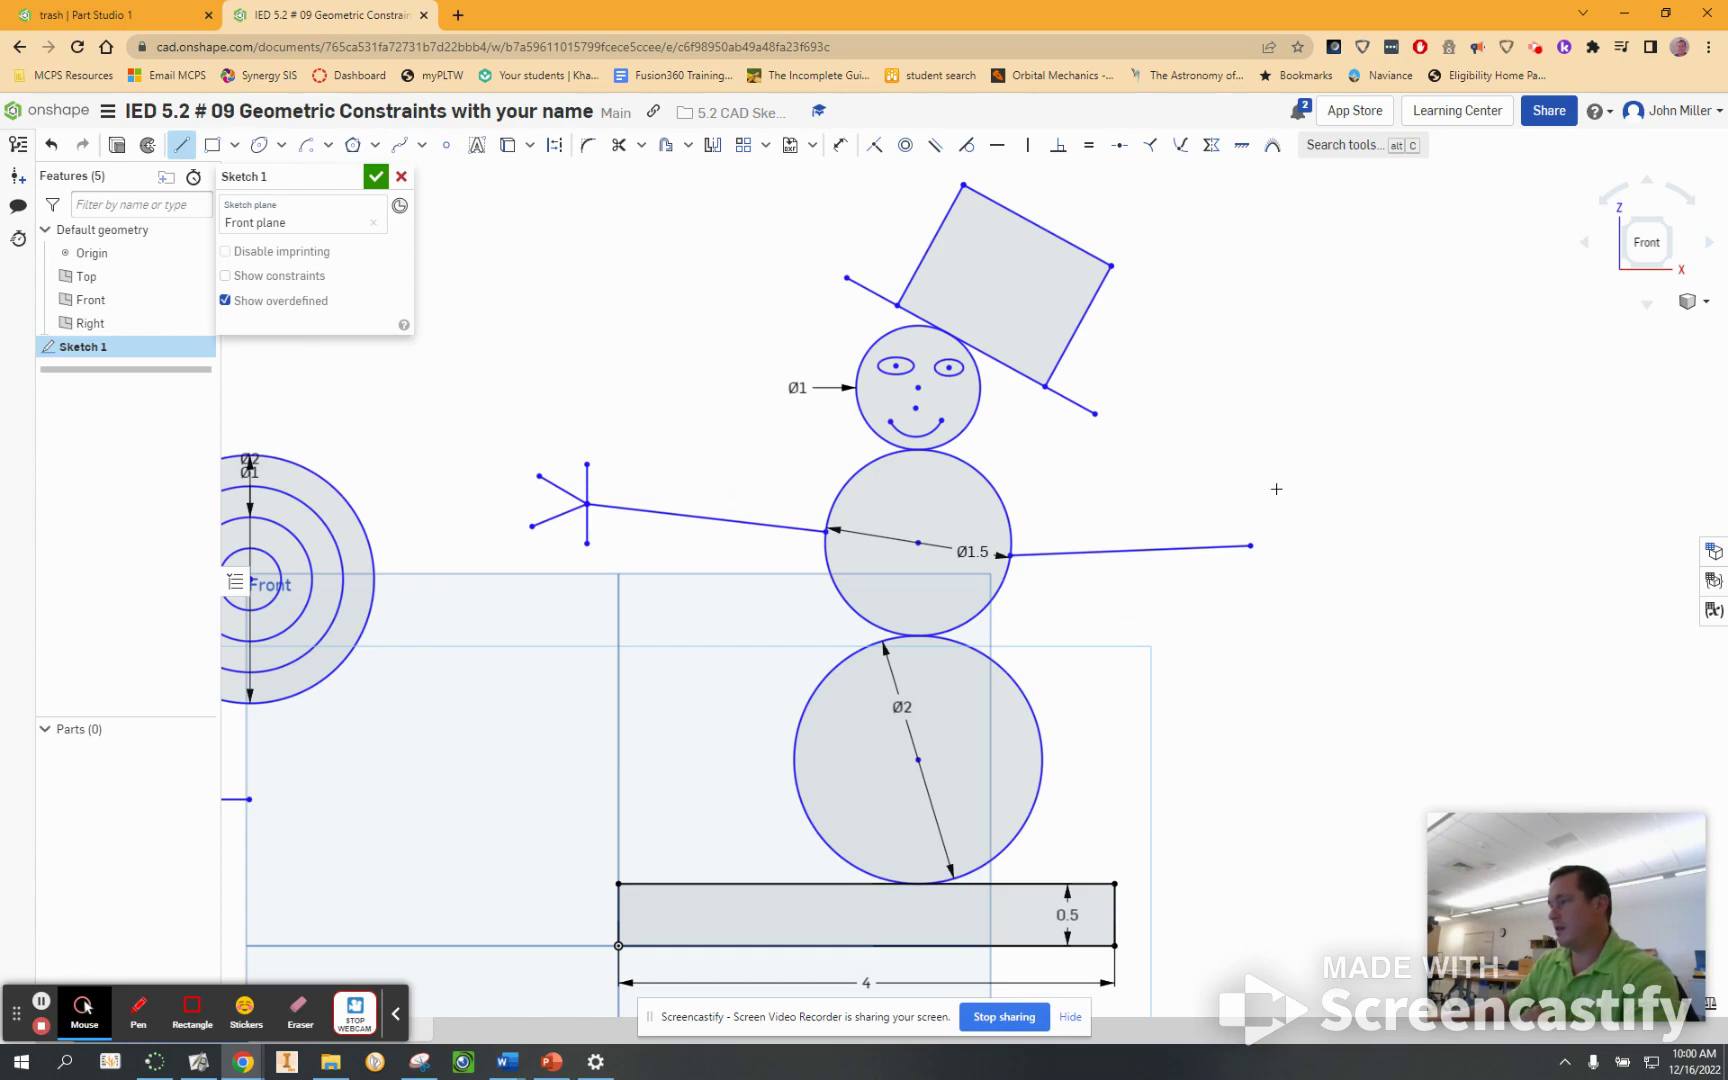
mouse_move(1274, 462)
left_mouse_down()
mouse_move(1236, 550)
mouse_move(1409, 561)
left_mouse_up()
left_click_drag(1348, 654, 1250, 547)
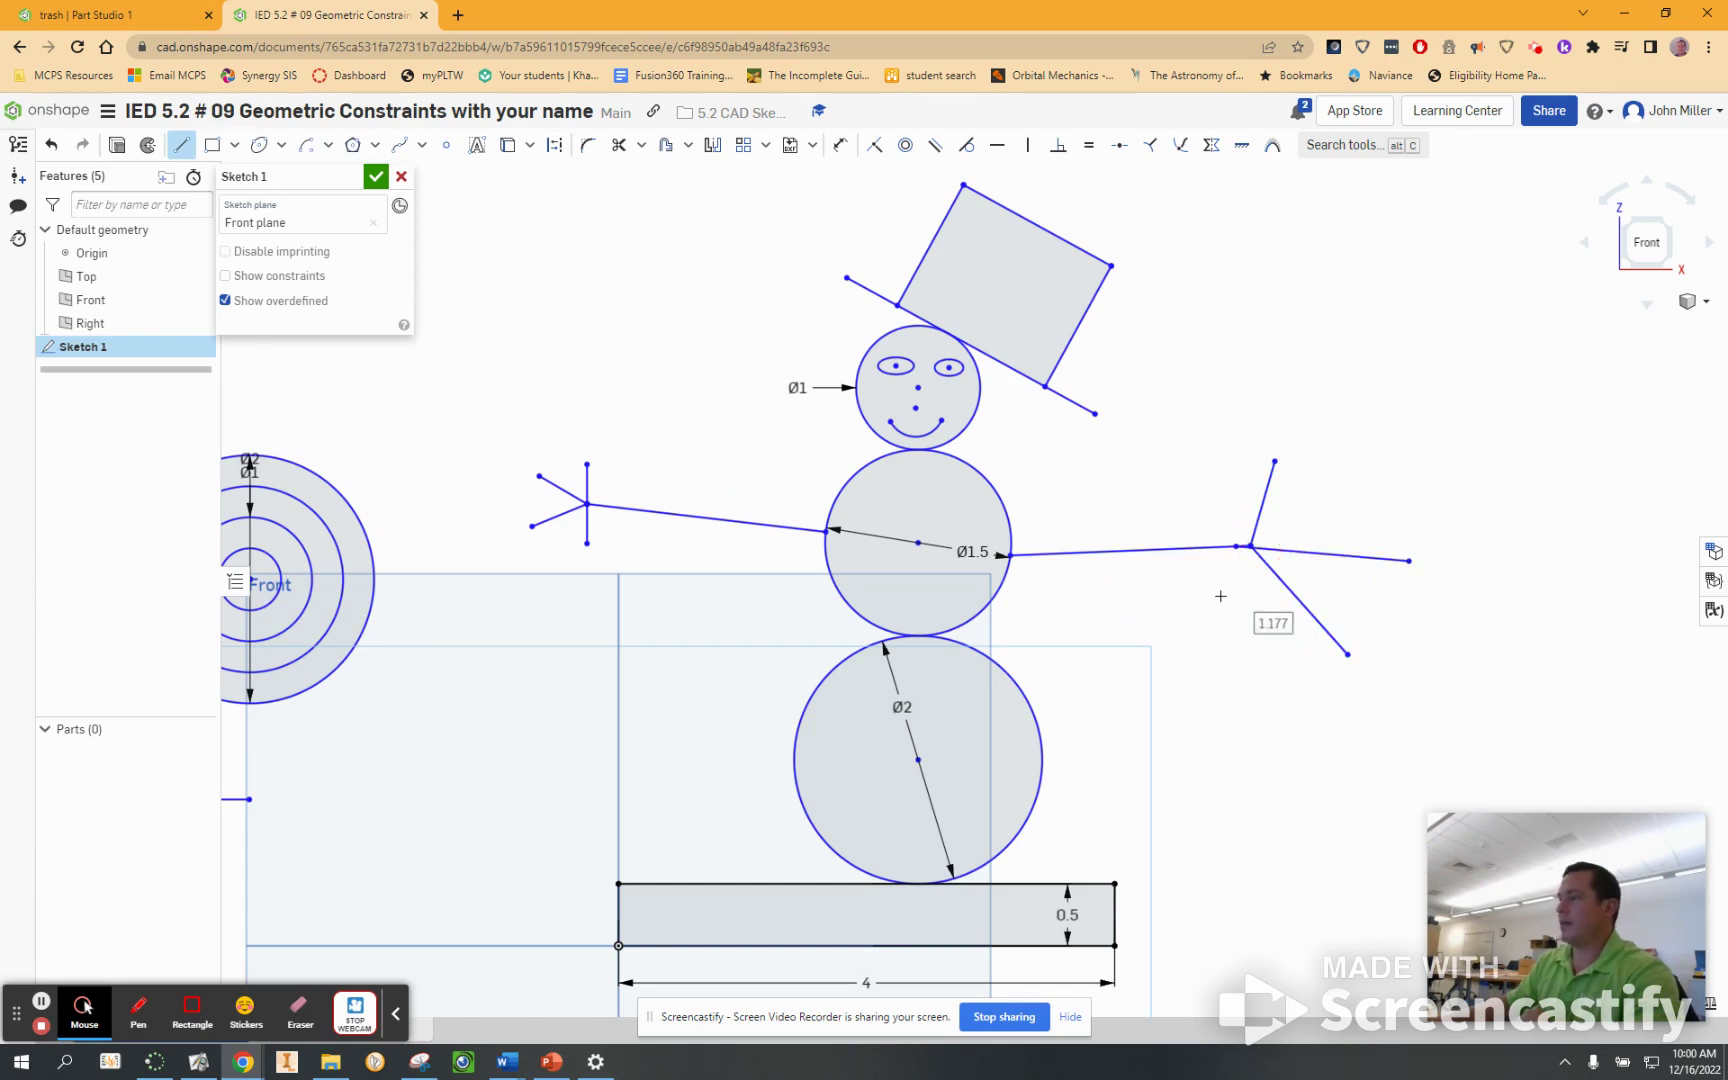
left_click_drag(1332, 495, 1250, 547)
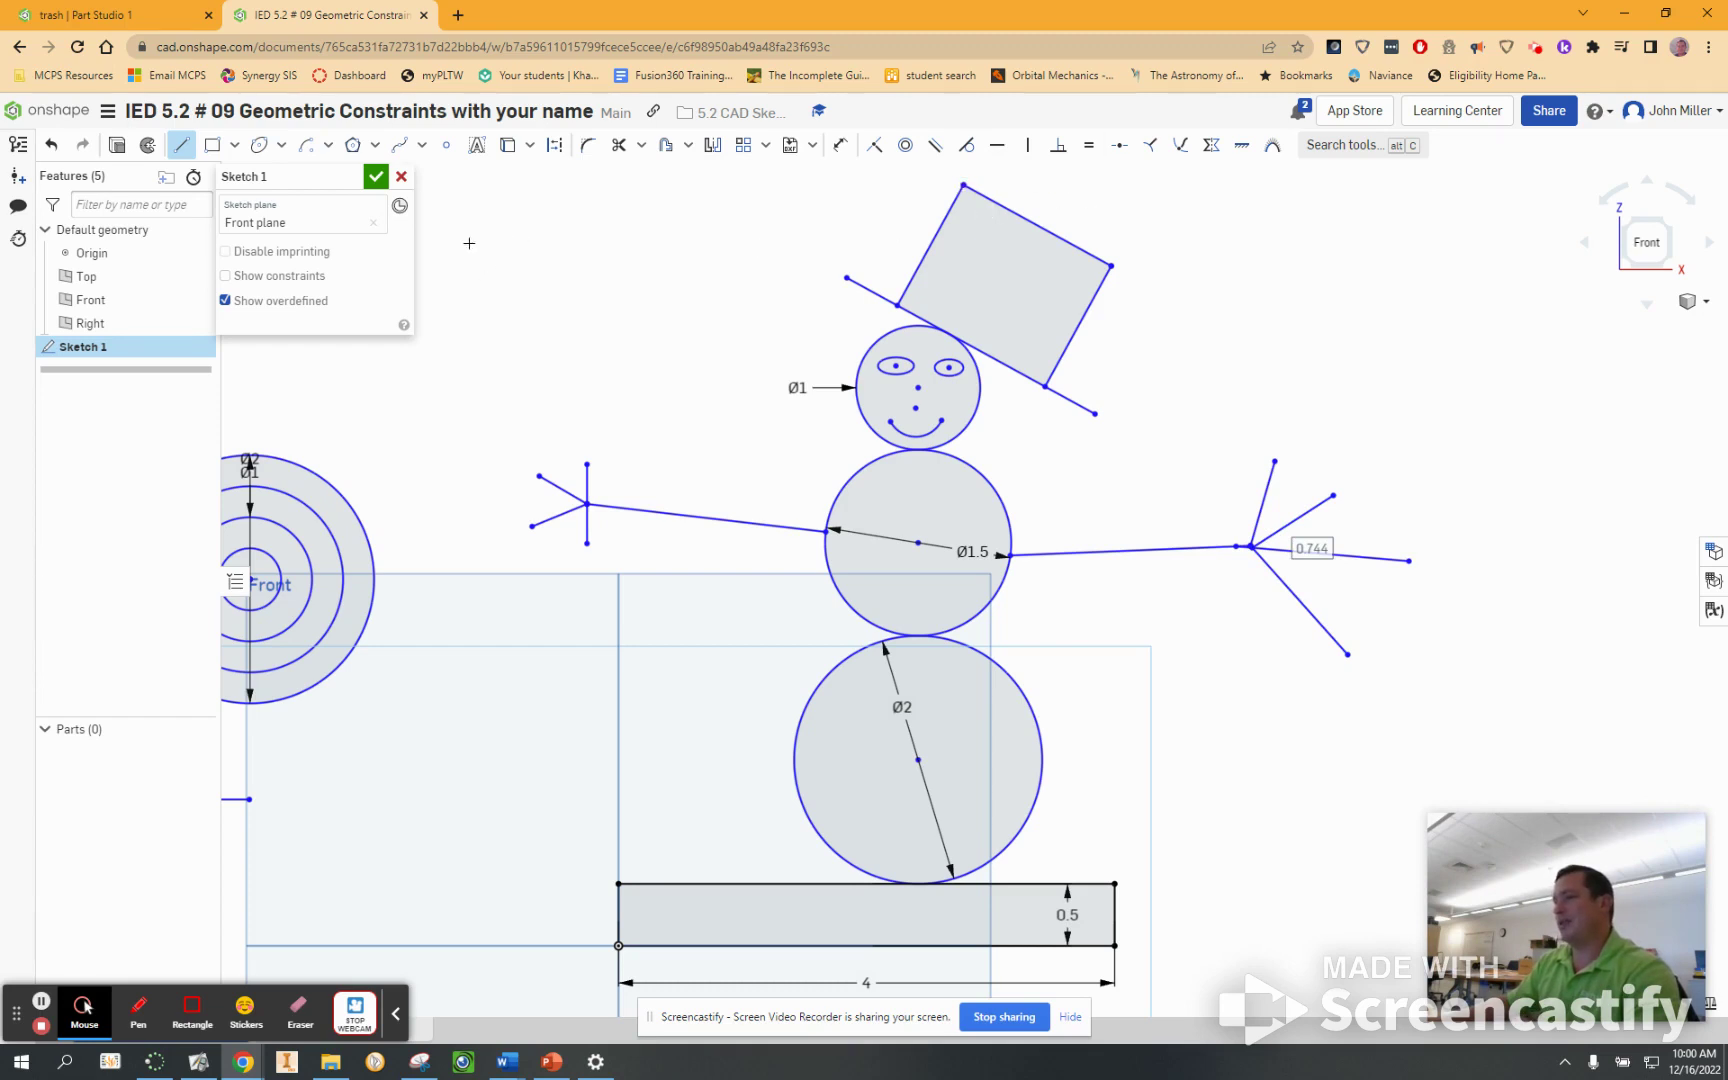
- Draw a slanted demo line at the top left and constrain it horizontal
left_click_drag(469, 243, 516, 328)
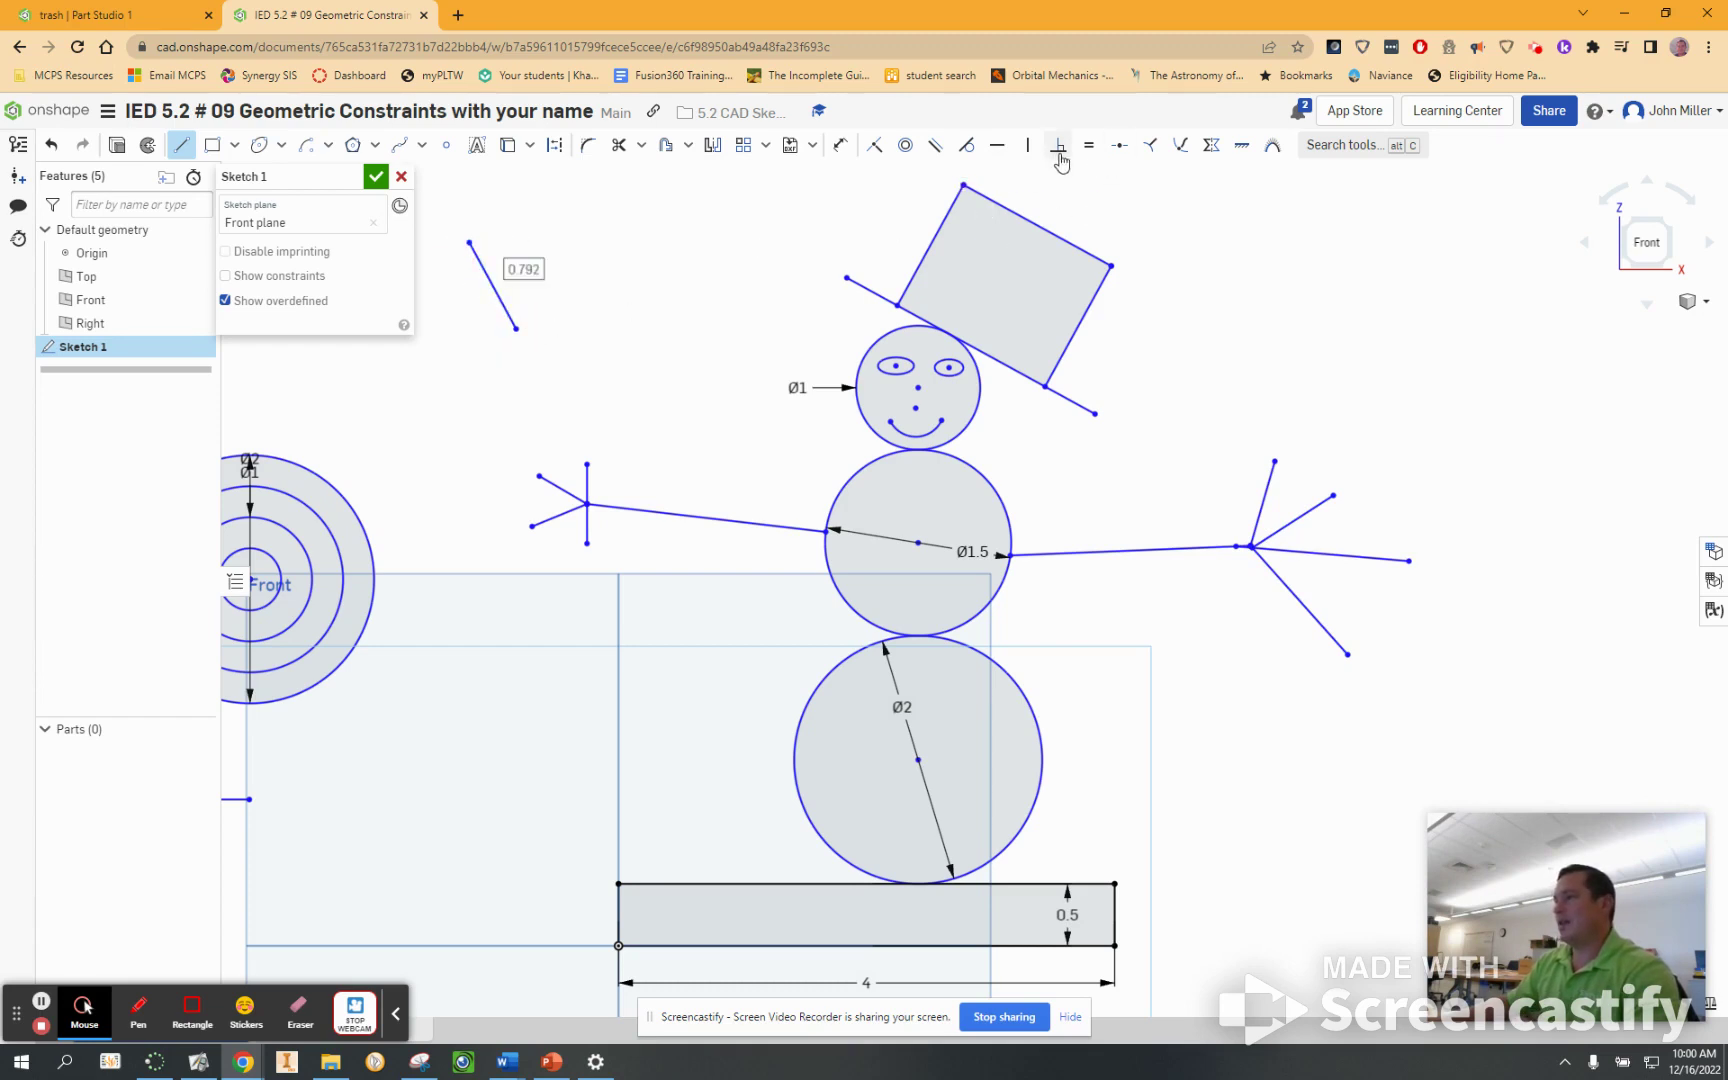
left_click(997, 145)
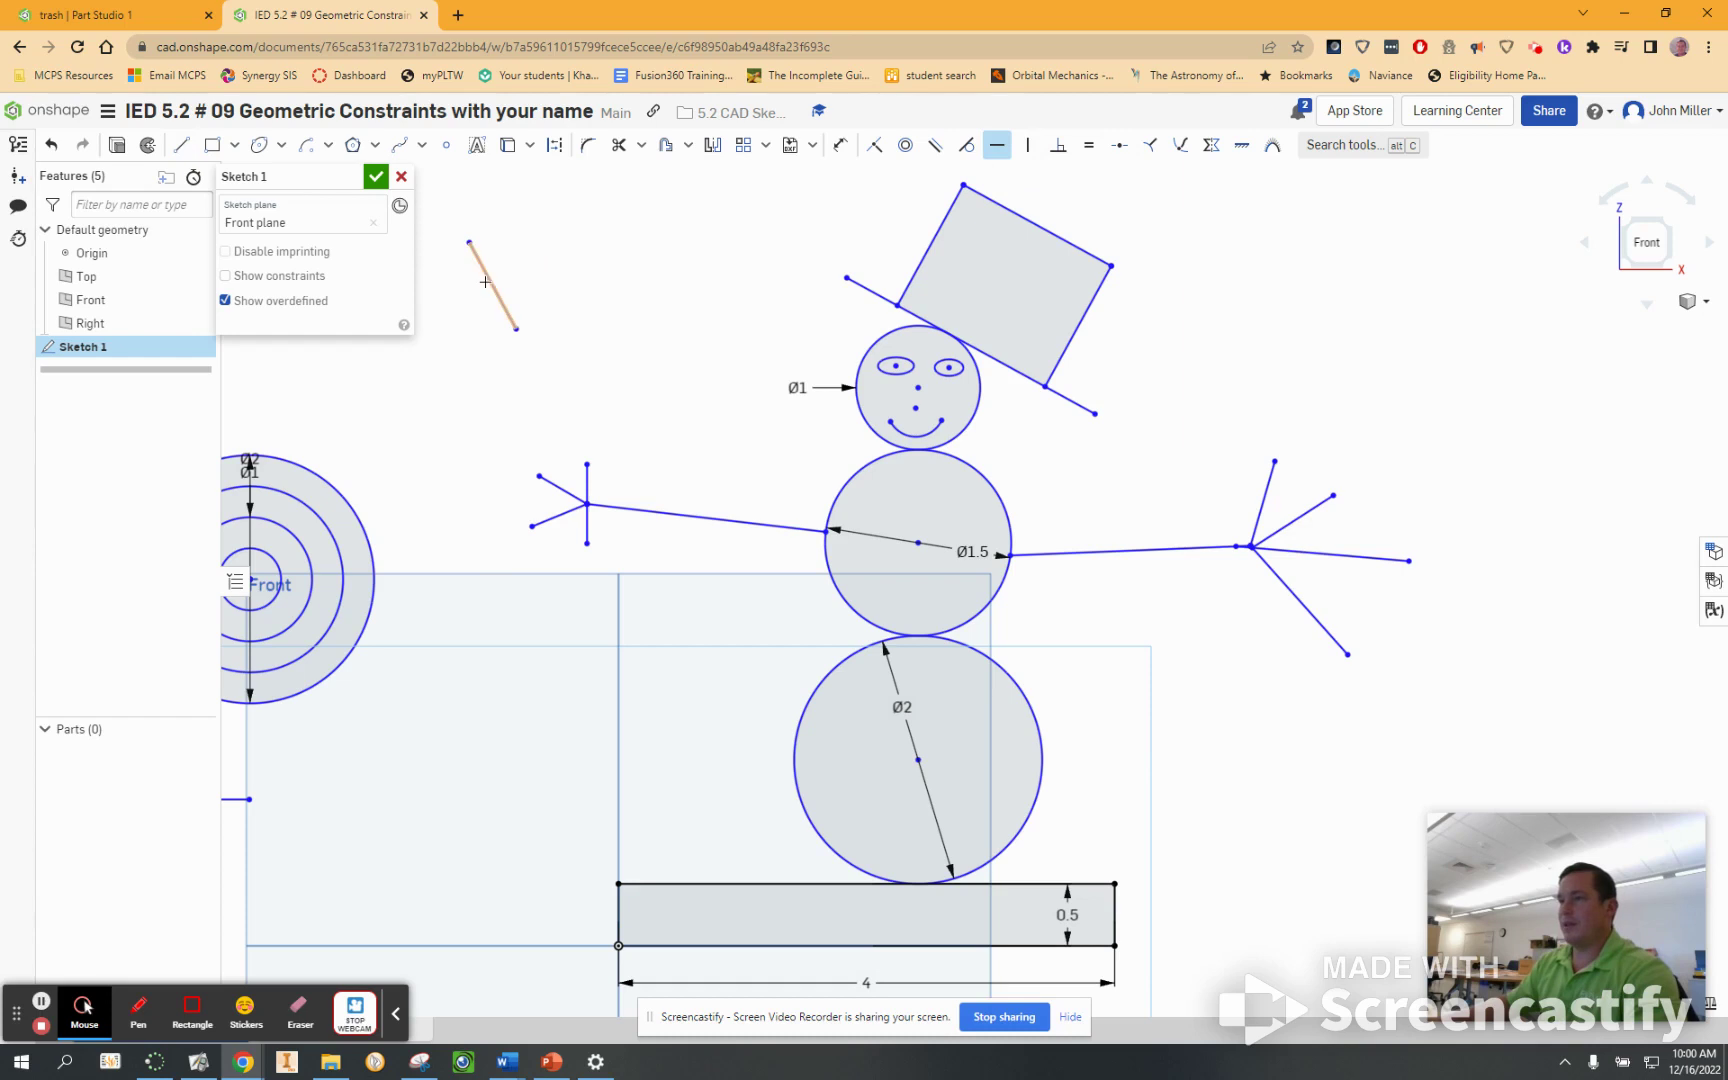
left_click(505, 308)
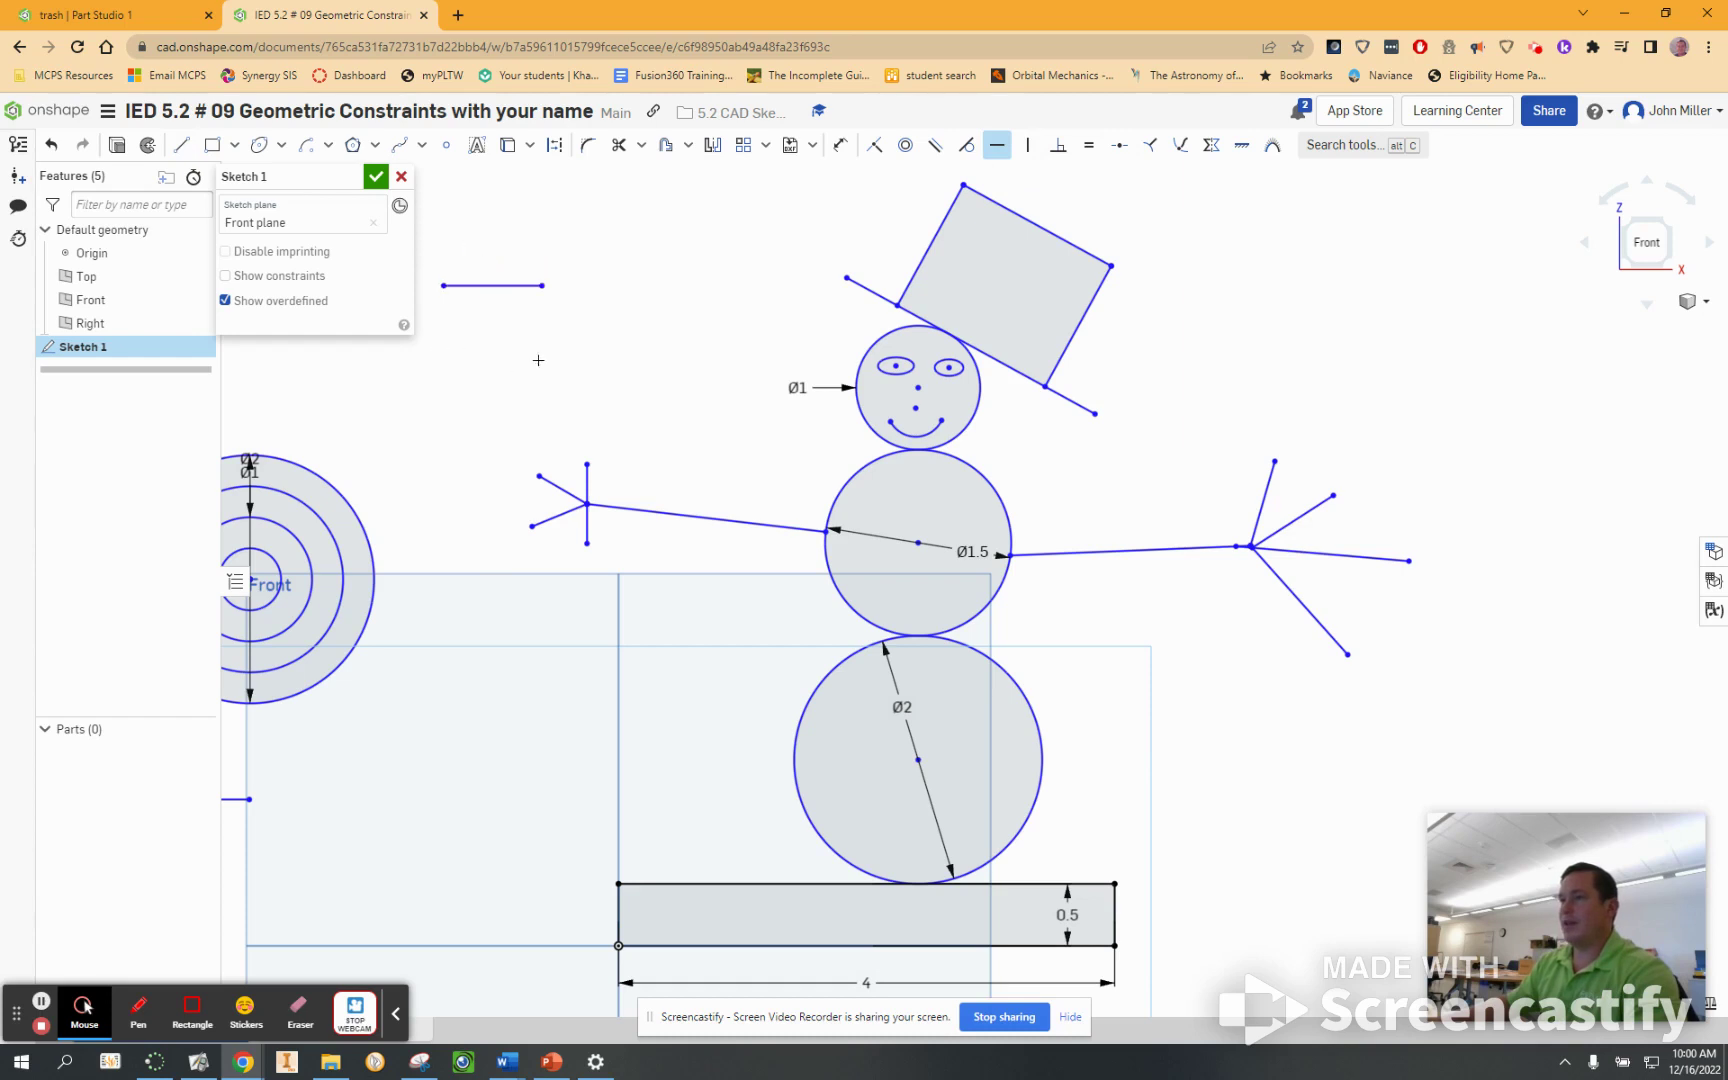
- Apply a conflicting Vertical constraint to the demo line, then undo it
left_click(1027, 147)
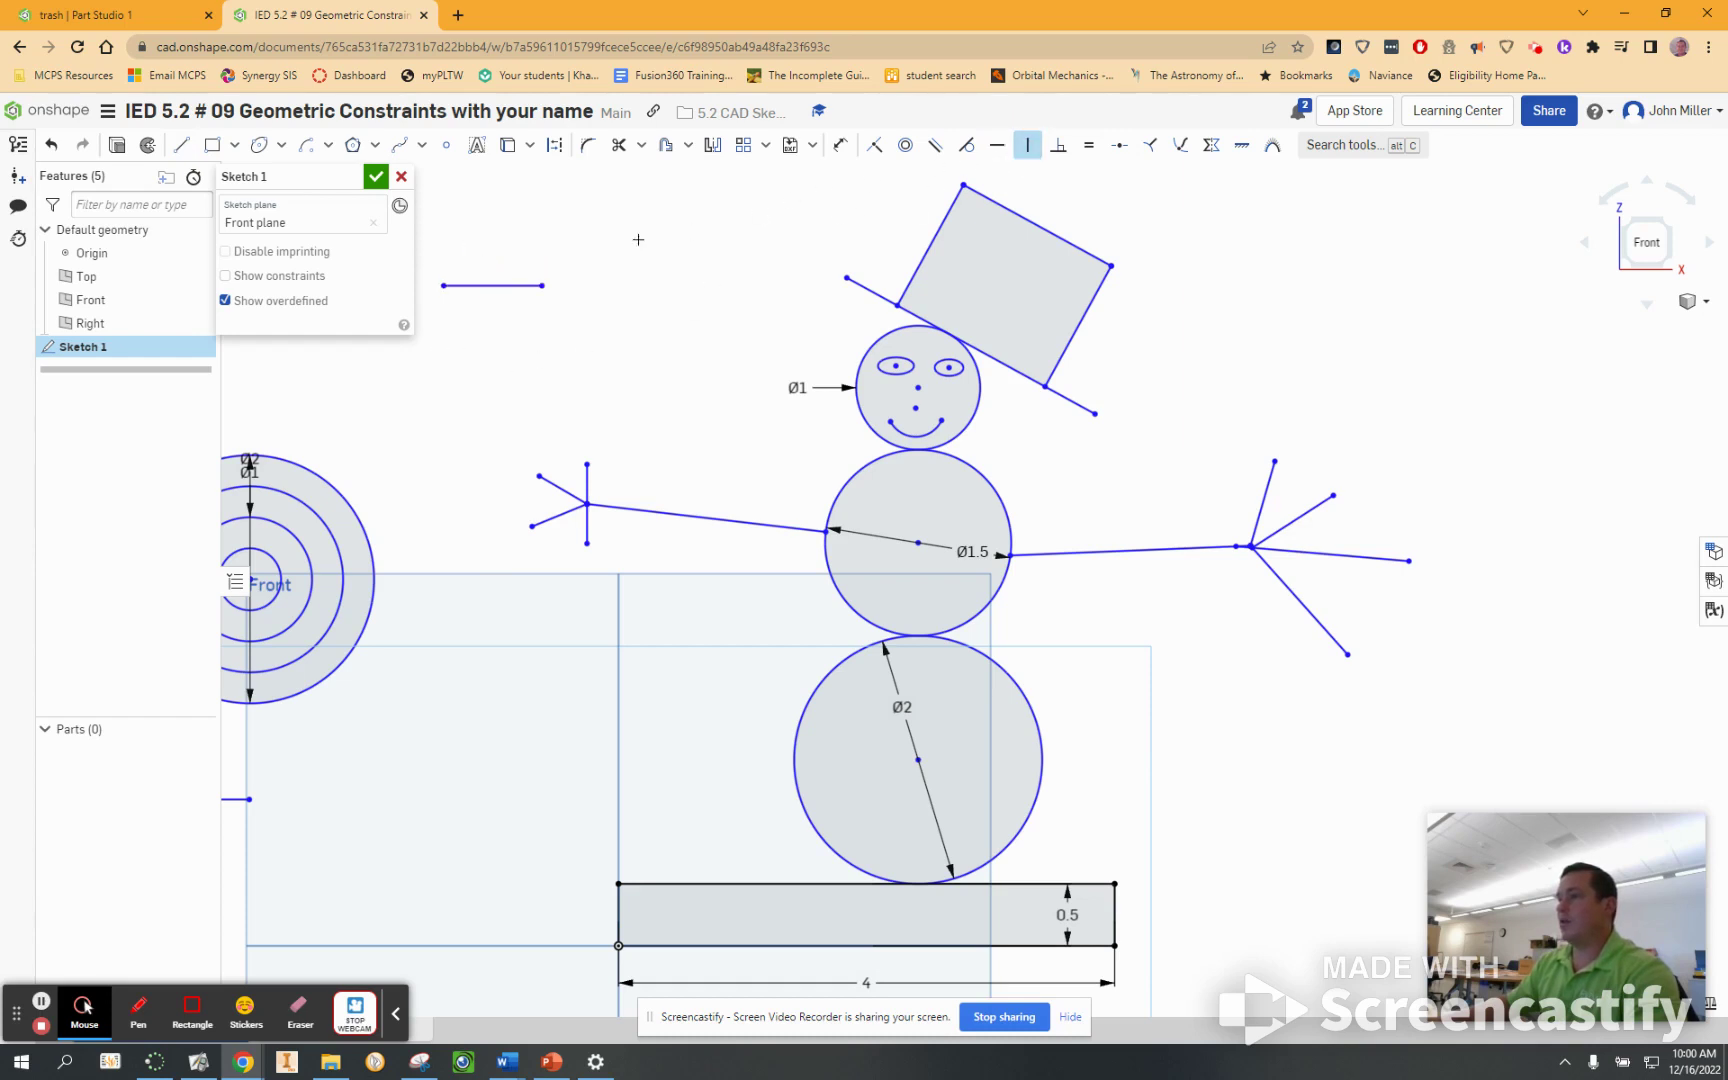
left_click(496, 285)
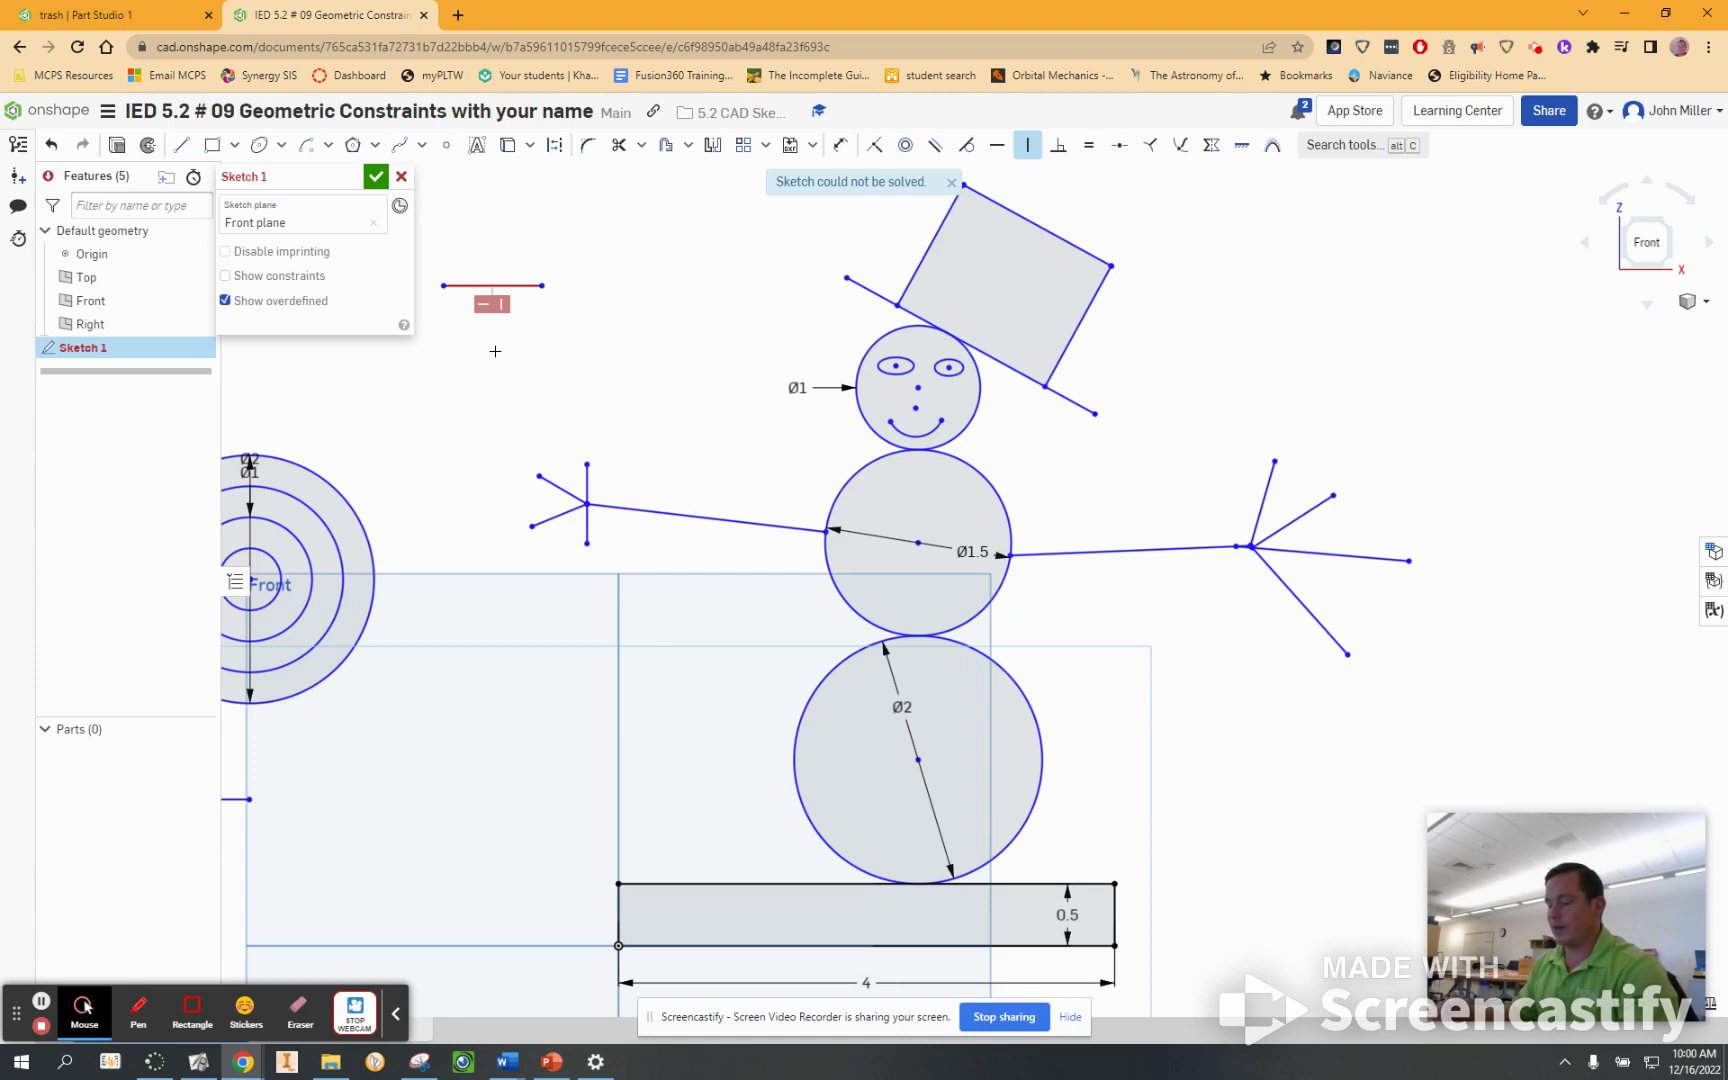
key("Escape")
key("ctrl+z")
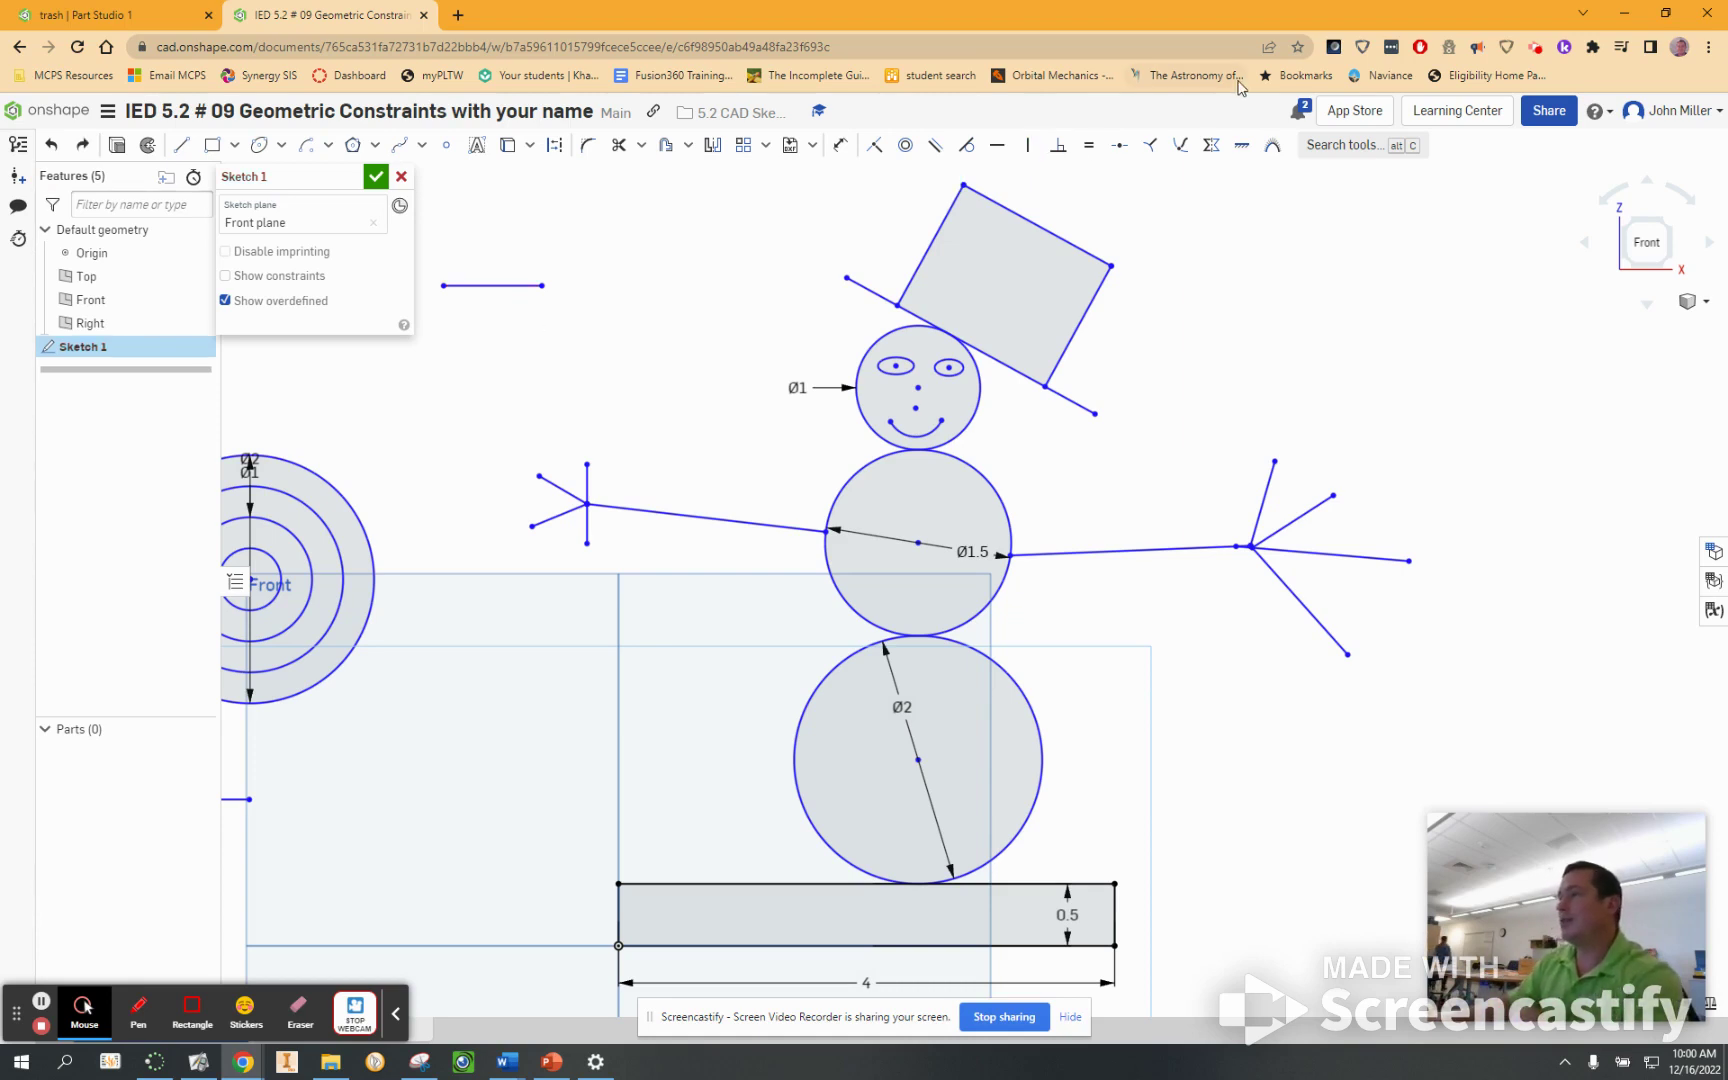
left_click(181, 145)
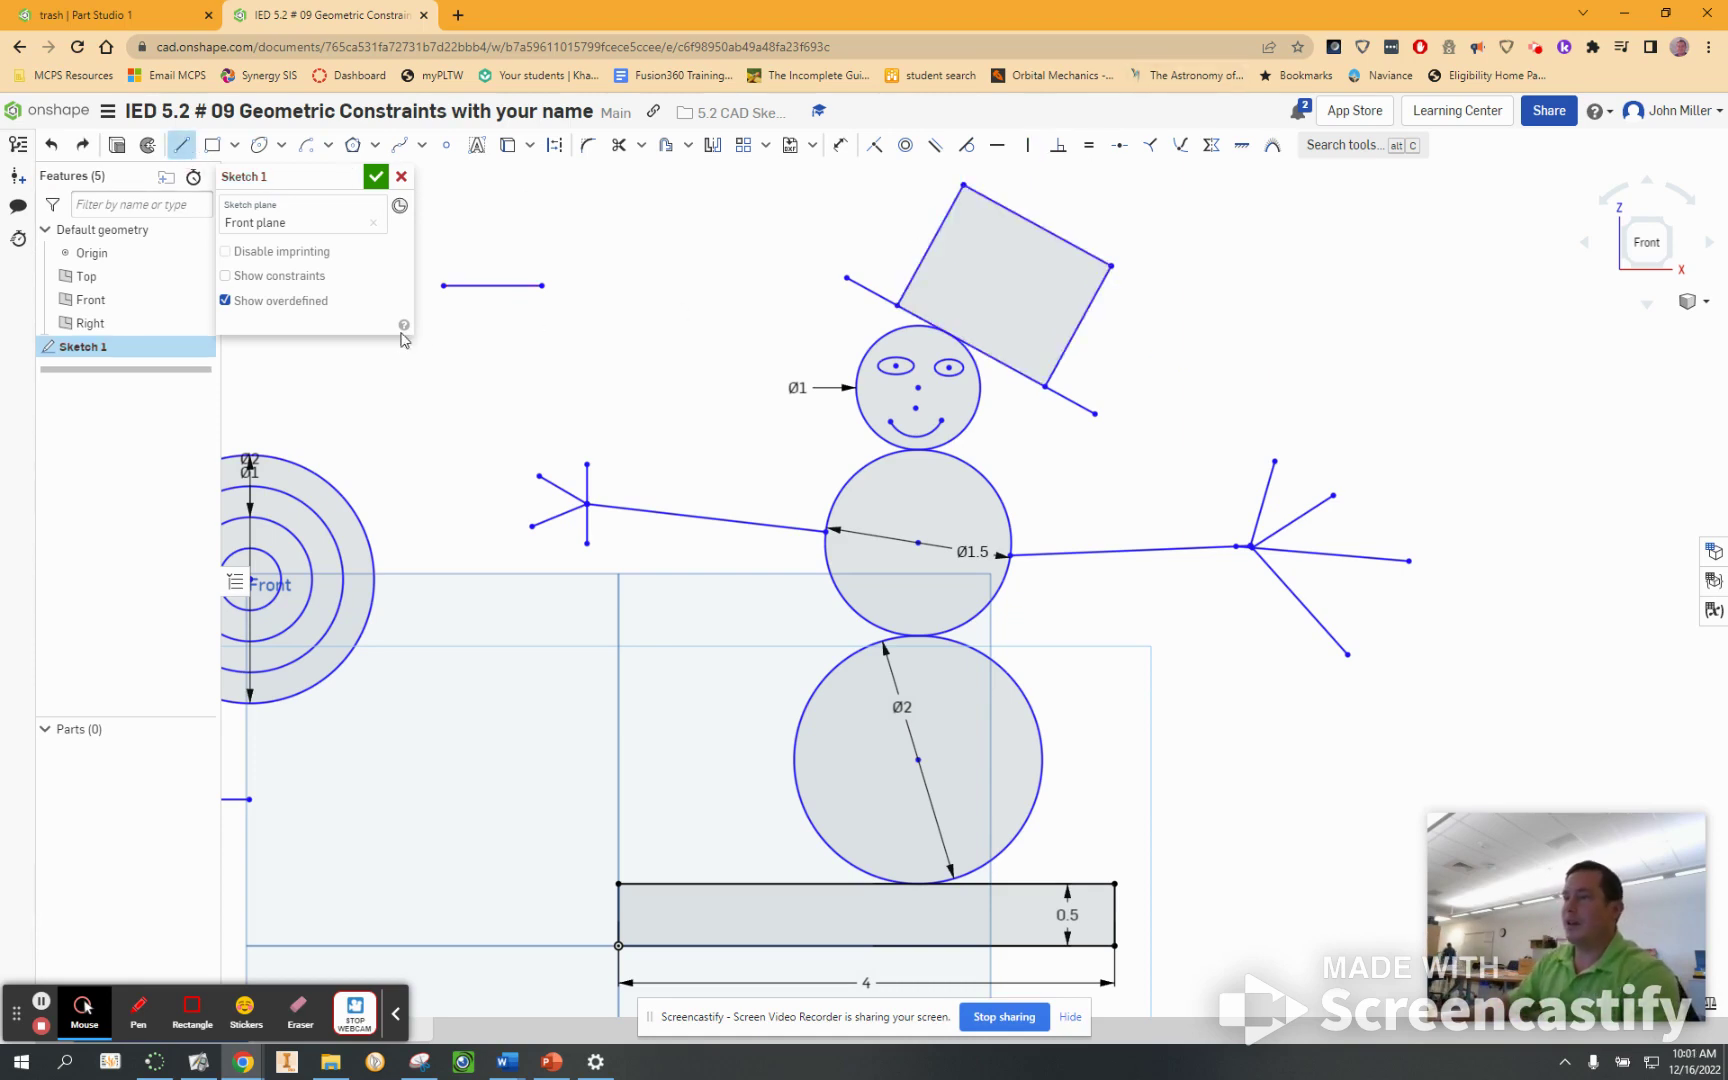
- Draw a 0.704-long vertical line and make its top coincident with the horizontal line's left end
left_click_drag(451, 317, 440, 404)
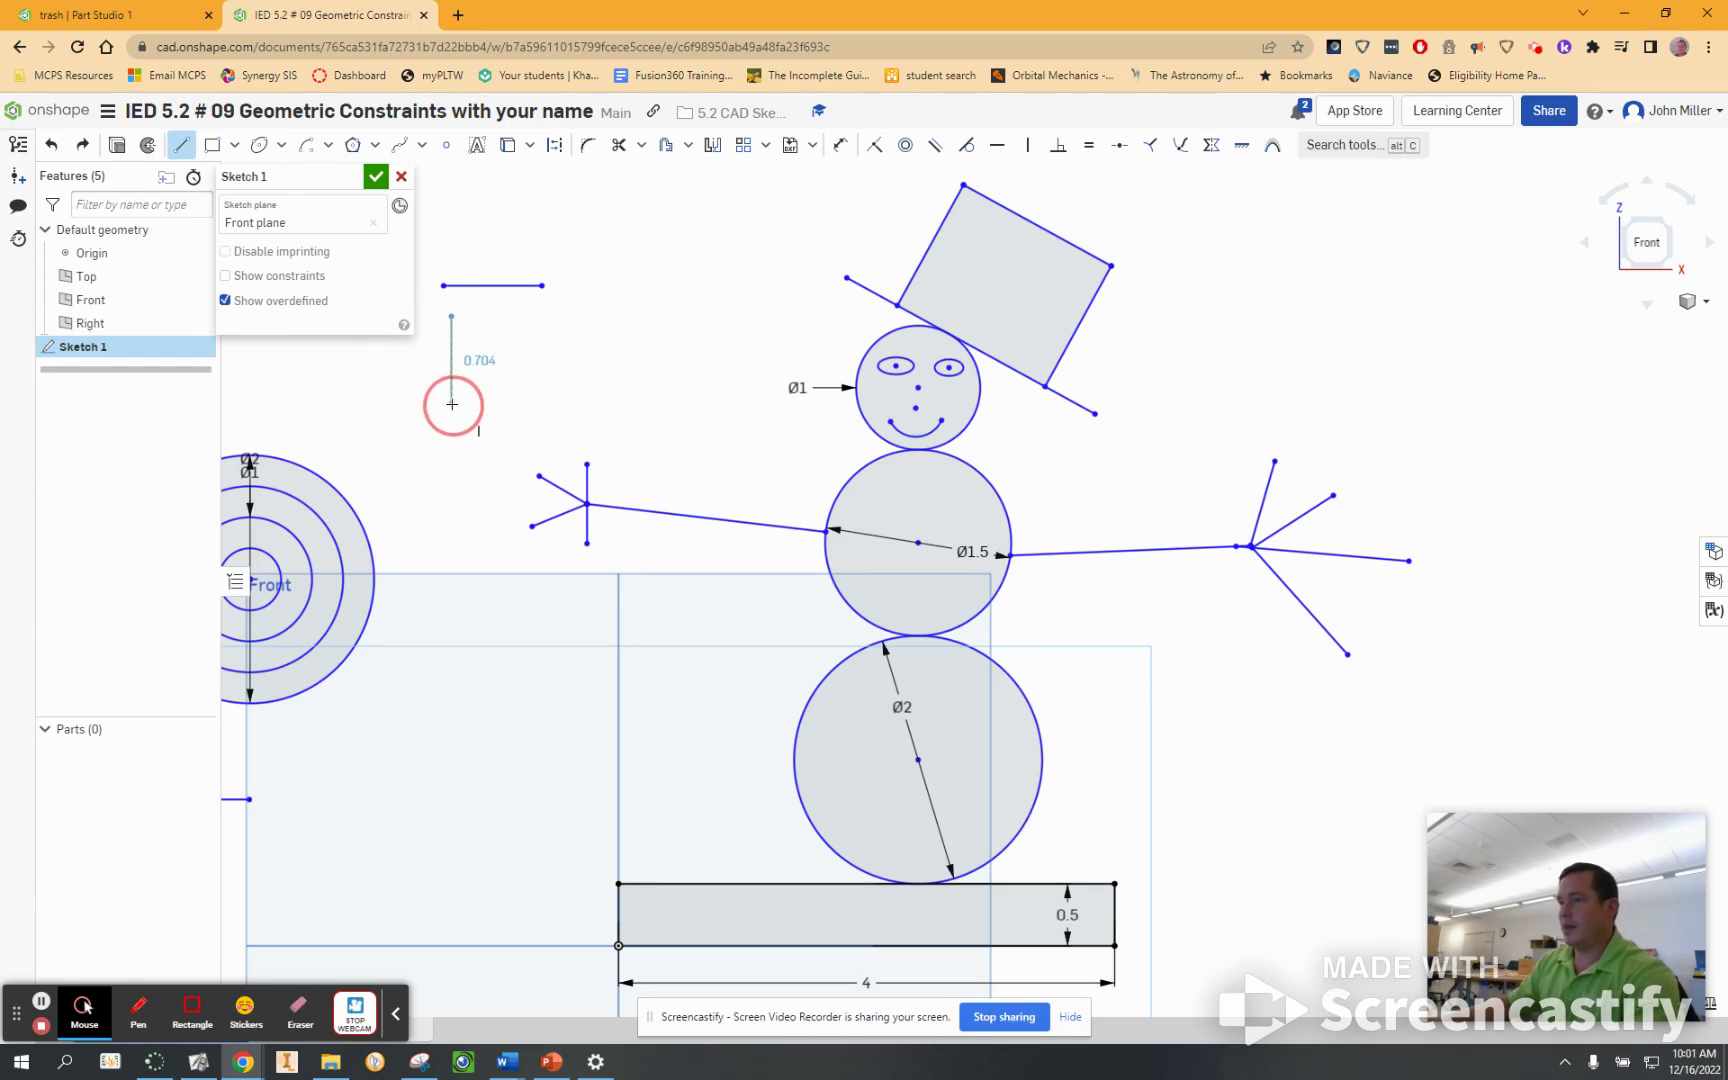
left_click(452, 404)
left_click(1027, 145)
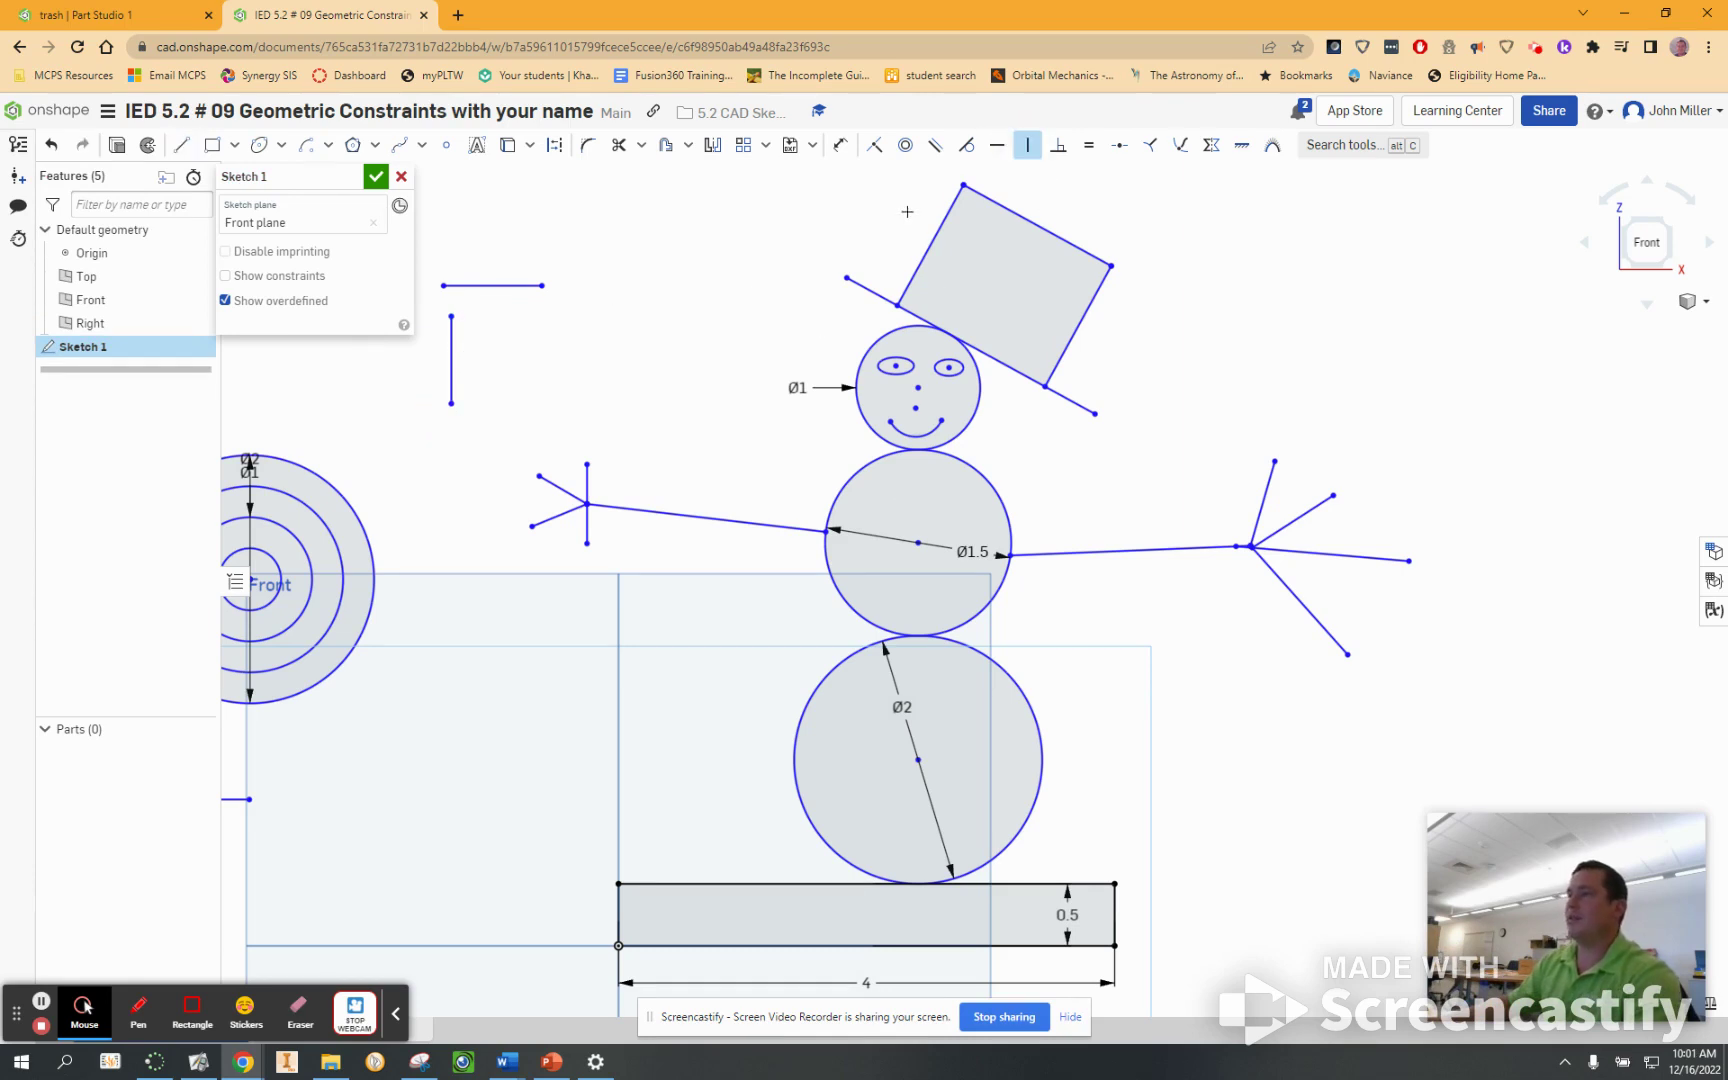
left_click(874, 145)
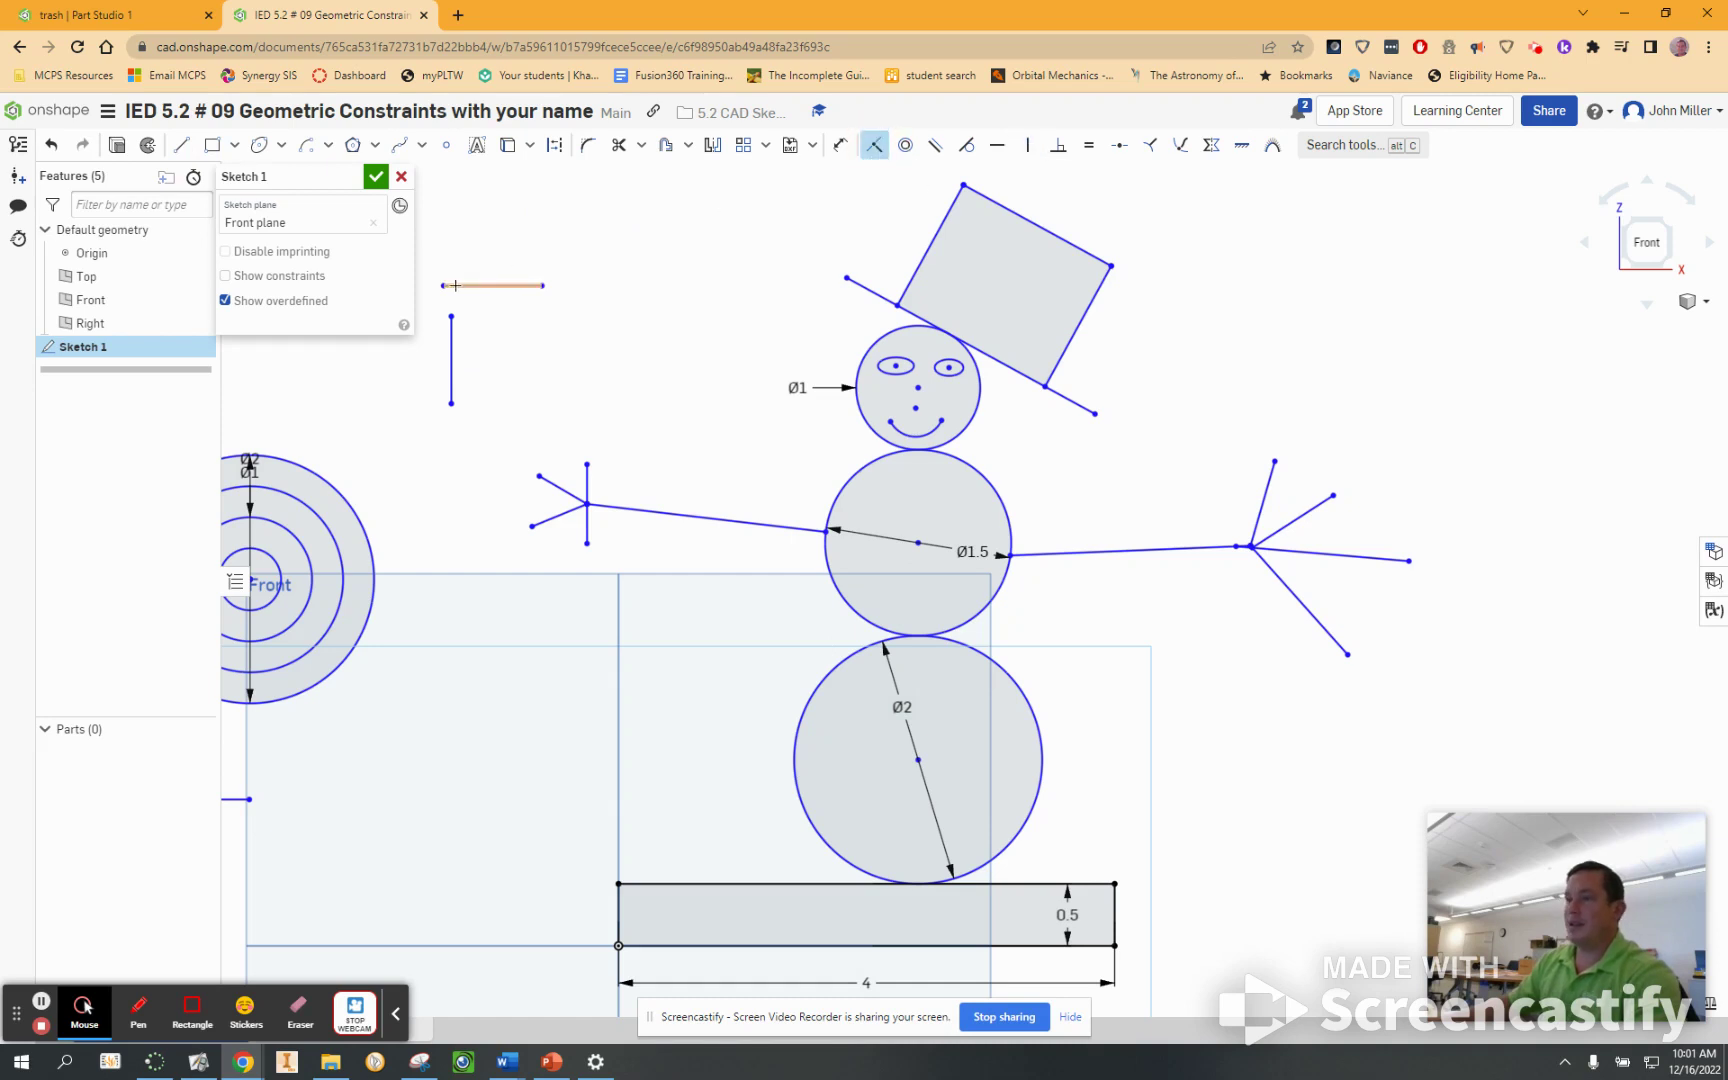
left_click(451, 317)
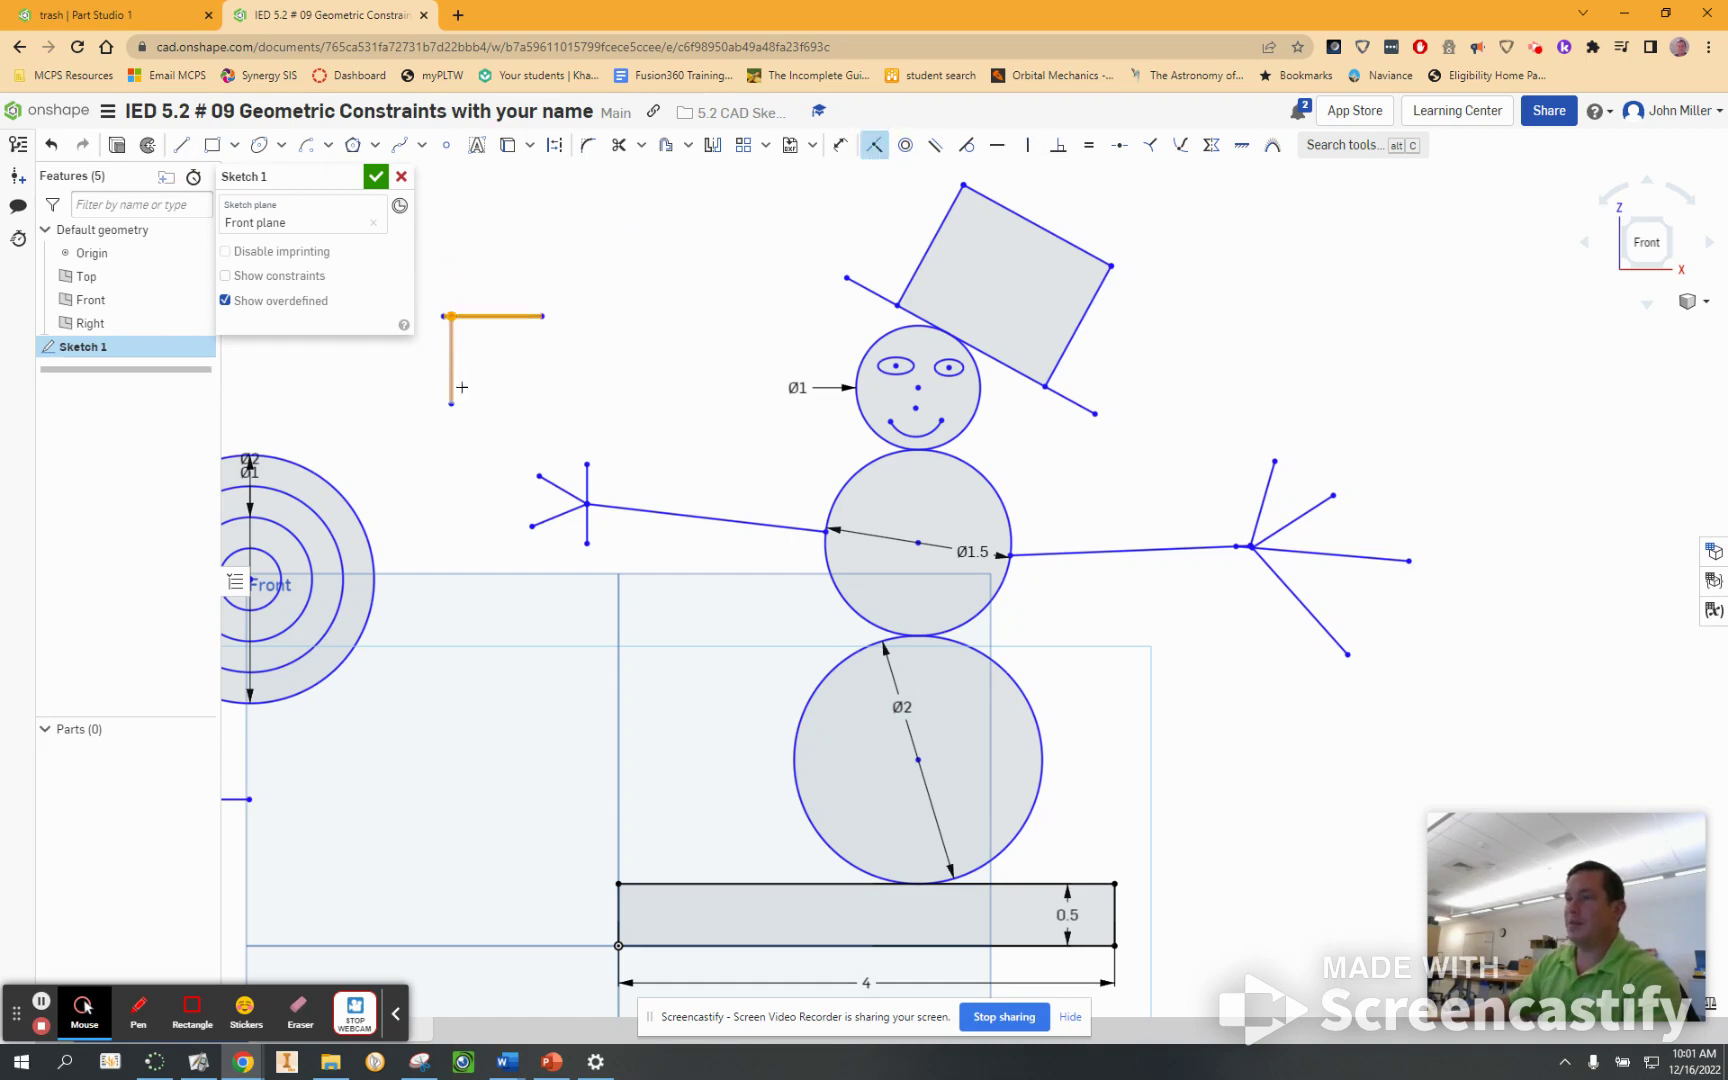
left_click(1168, 299)
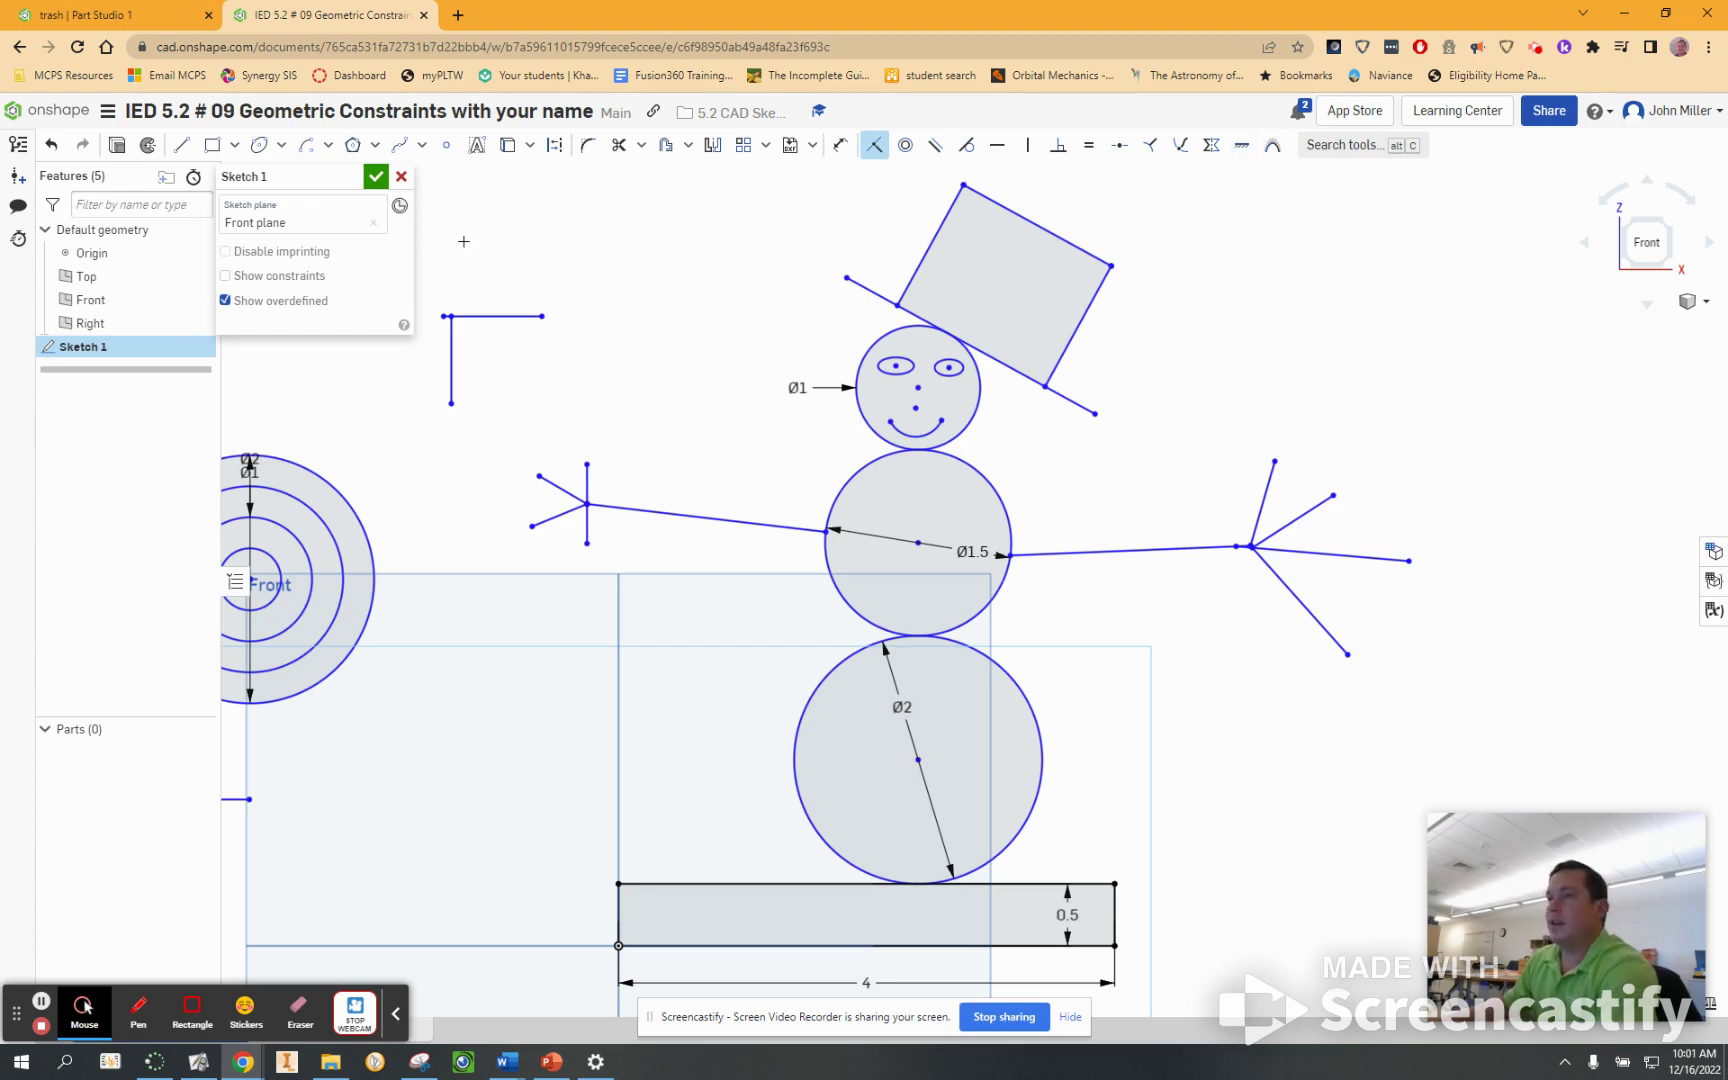
- Box-select the L-shaped lines and drag them up and to the right
right_click(622, 258)
left_click(648, 292)
left_click_drag(602, 258, 428, 409)
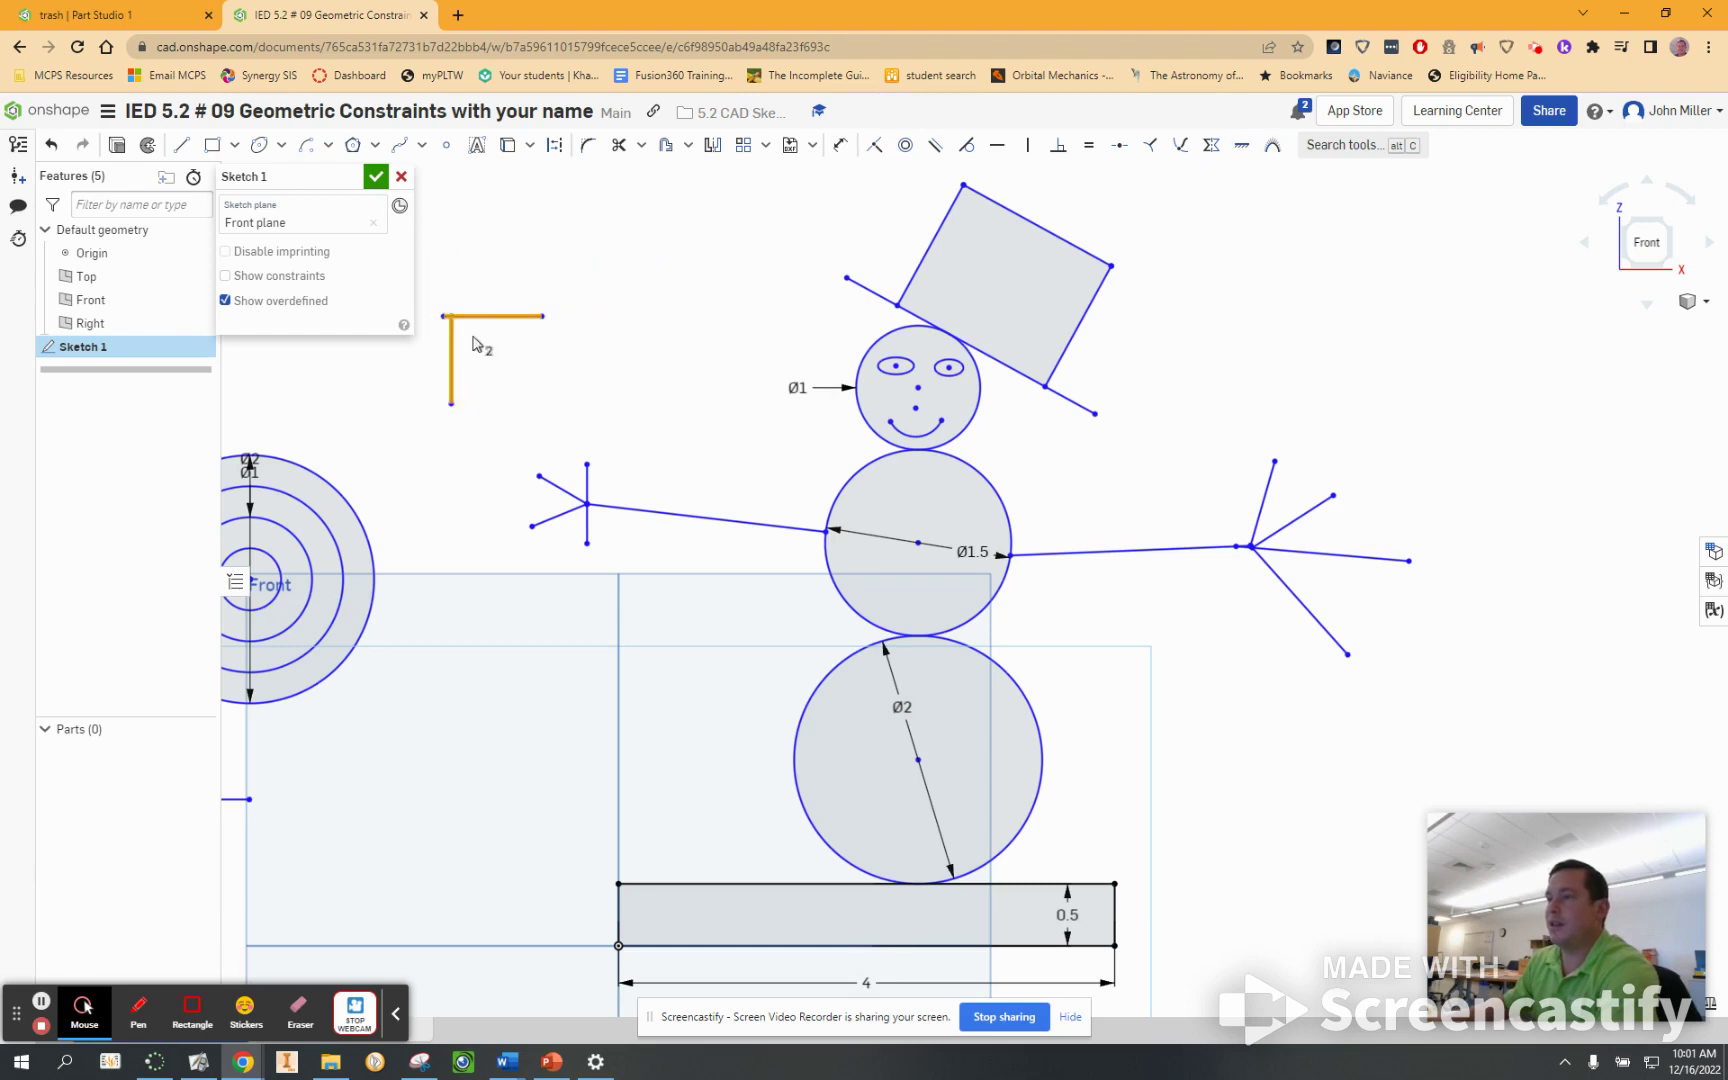
mouse_move(485, 320)
left_mouse_down()
mouse_move(609, 240)
mouse_move(616, 302)
mouse_move(511, 309)
left_mouse_up()
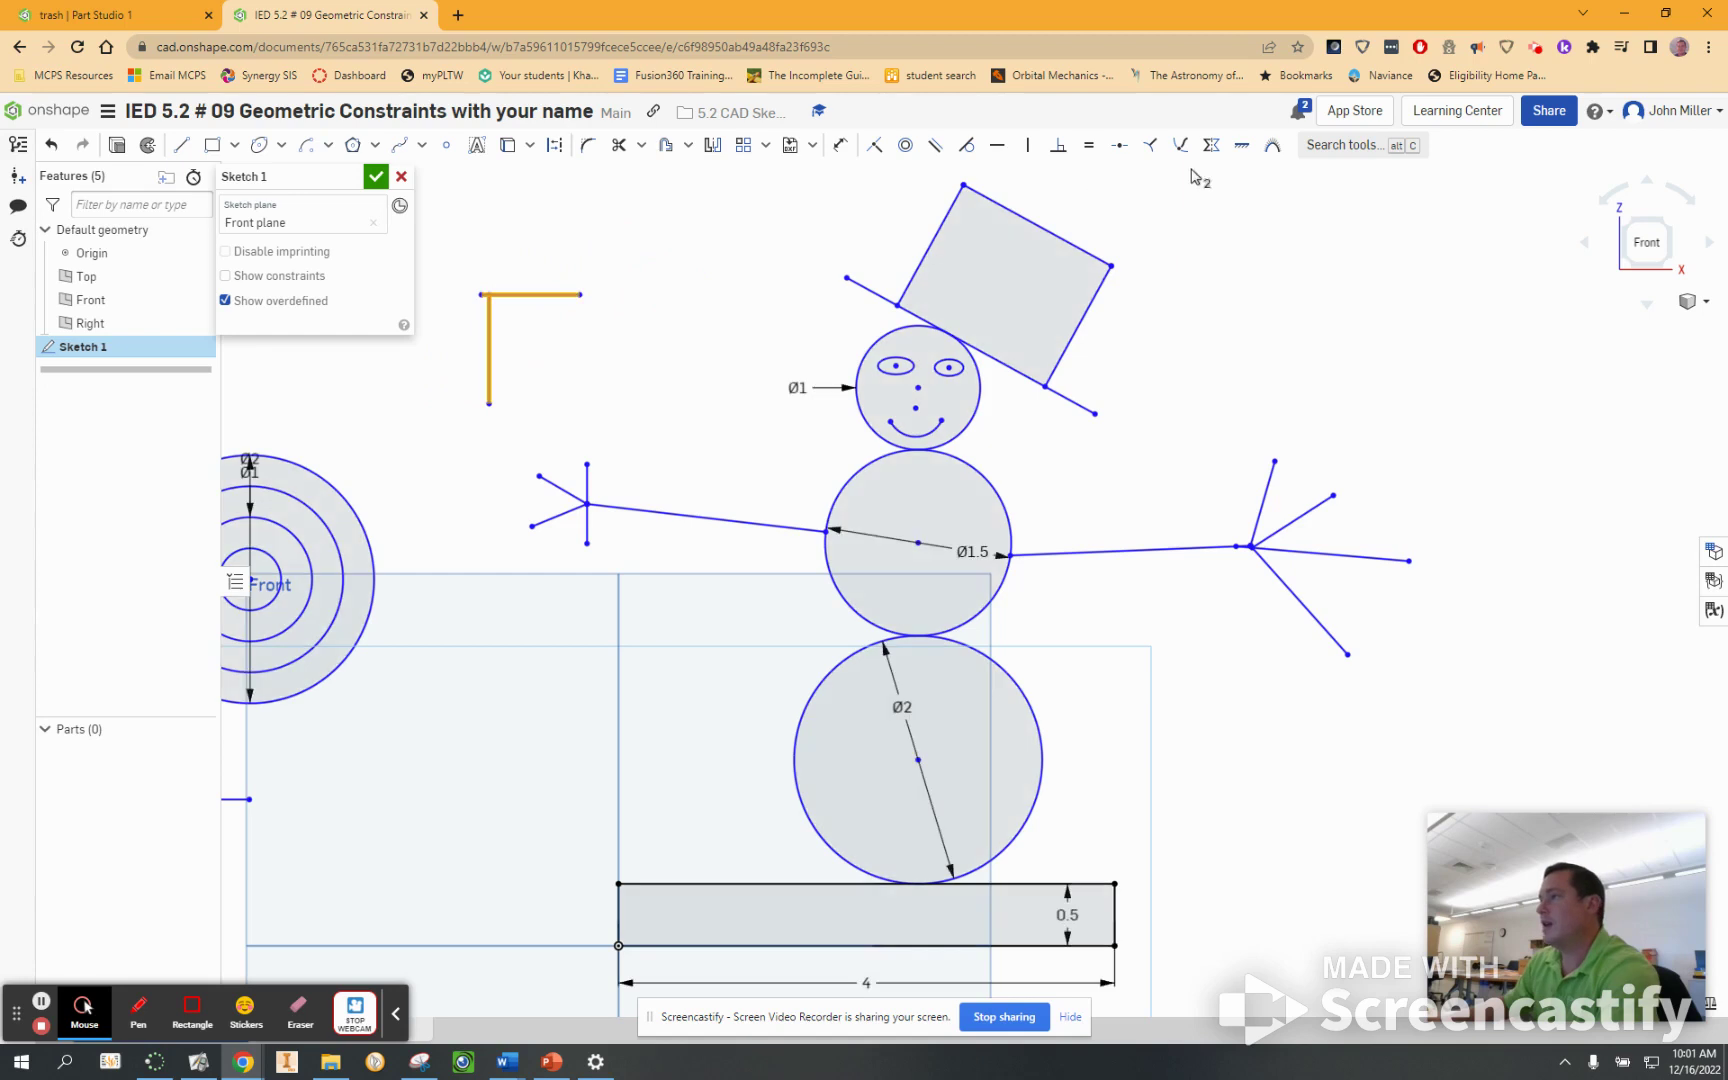
- Apply the Fix constraint to both L-shaped lines
left_click(1380, 266)
left_click(1237, 151)
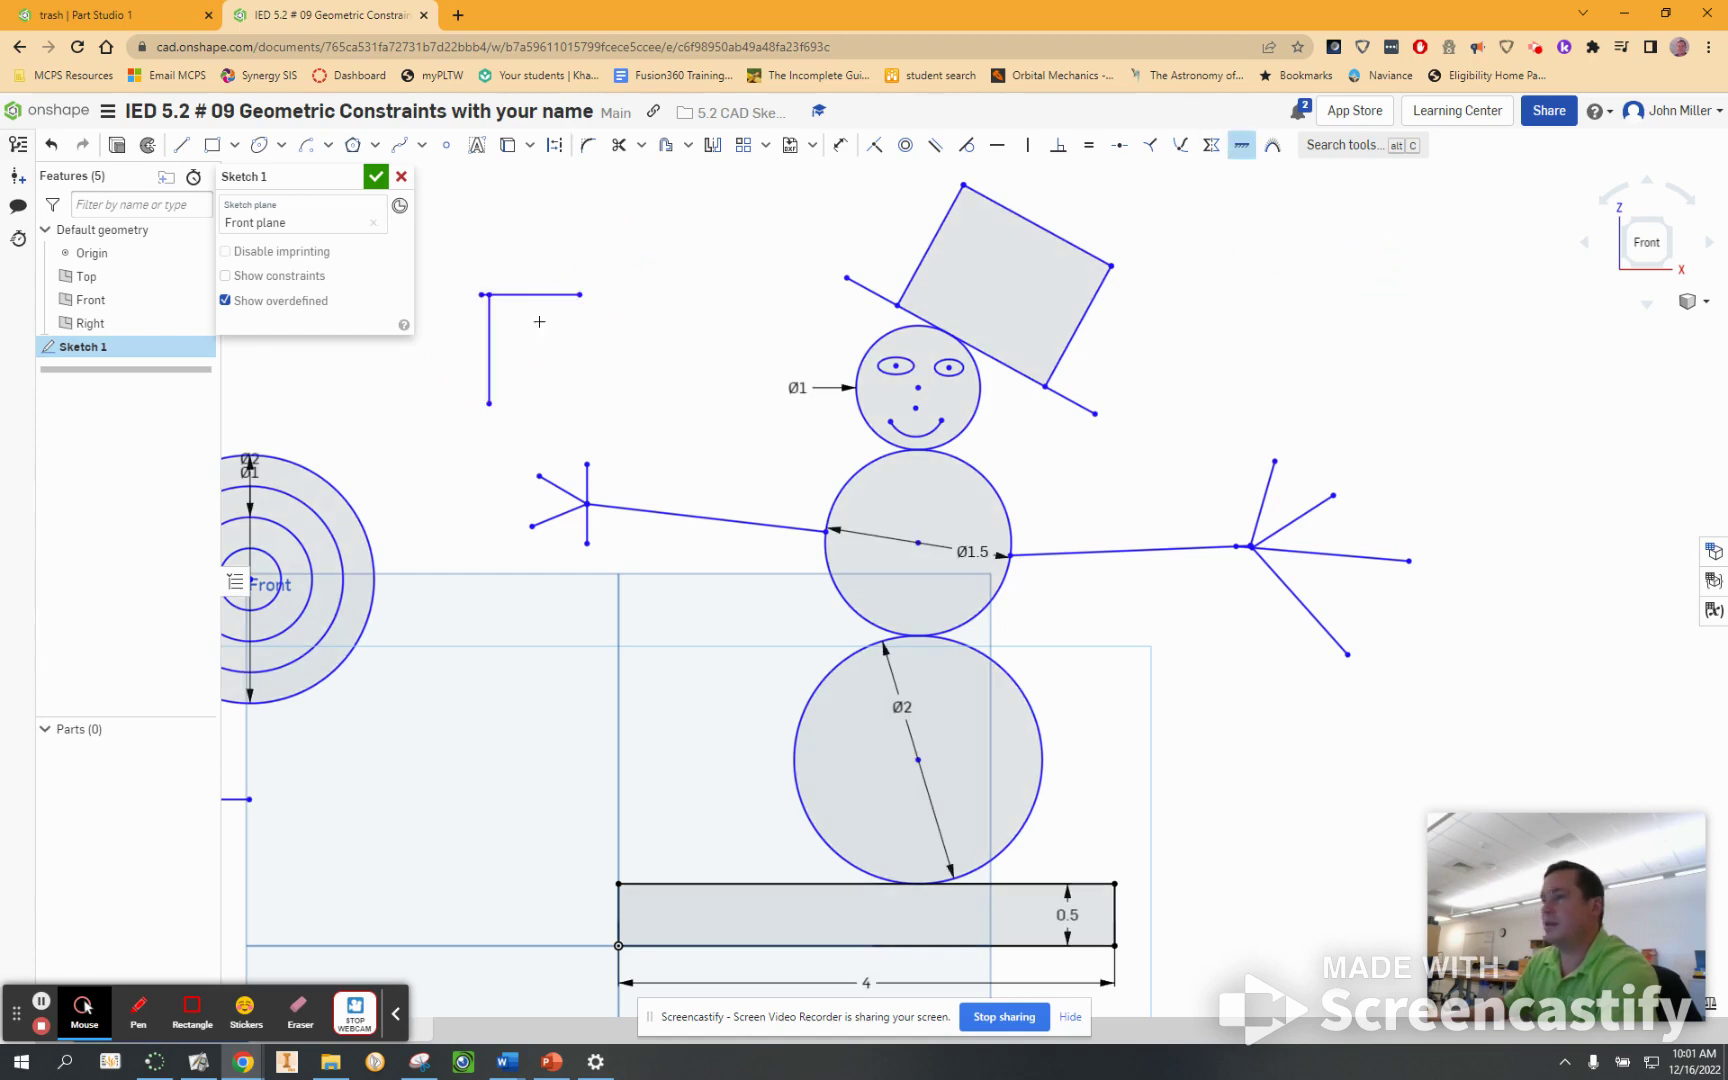
left_click_drag(456, 265, 602, 407)
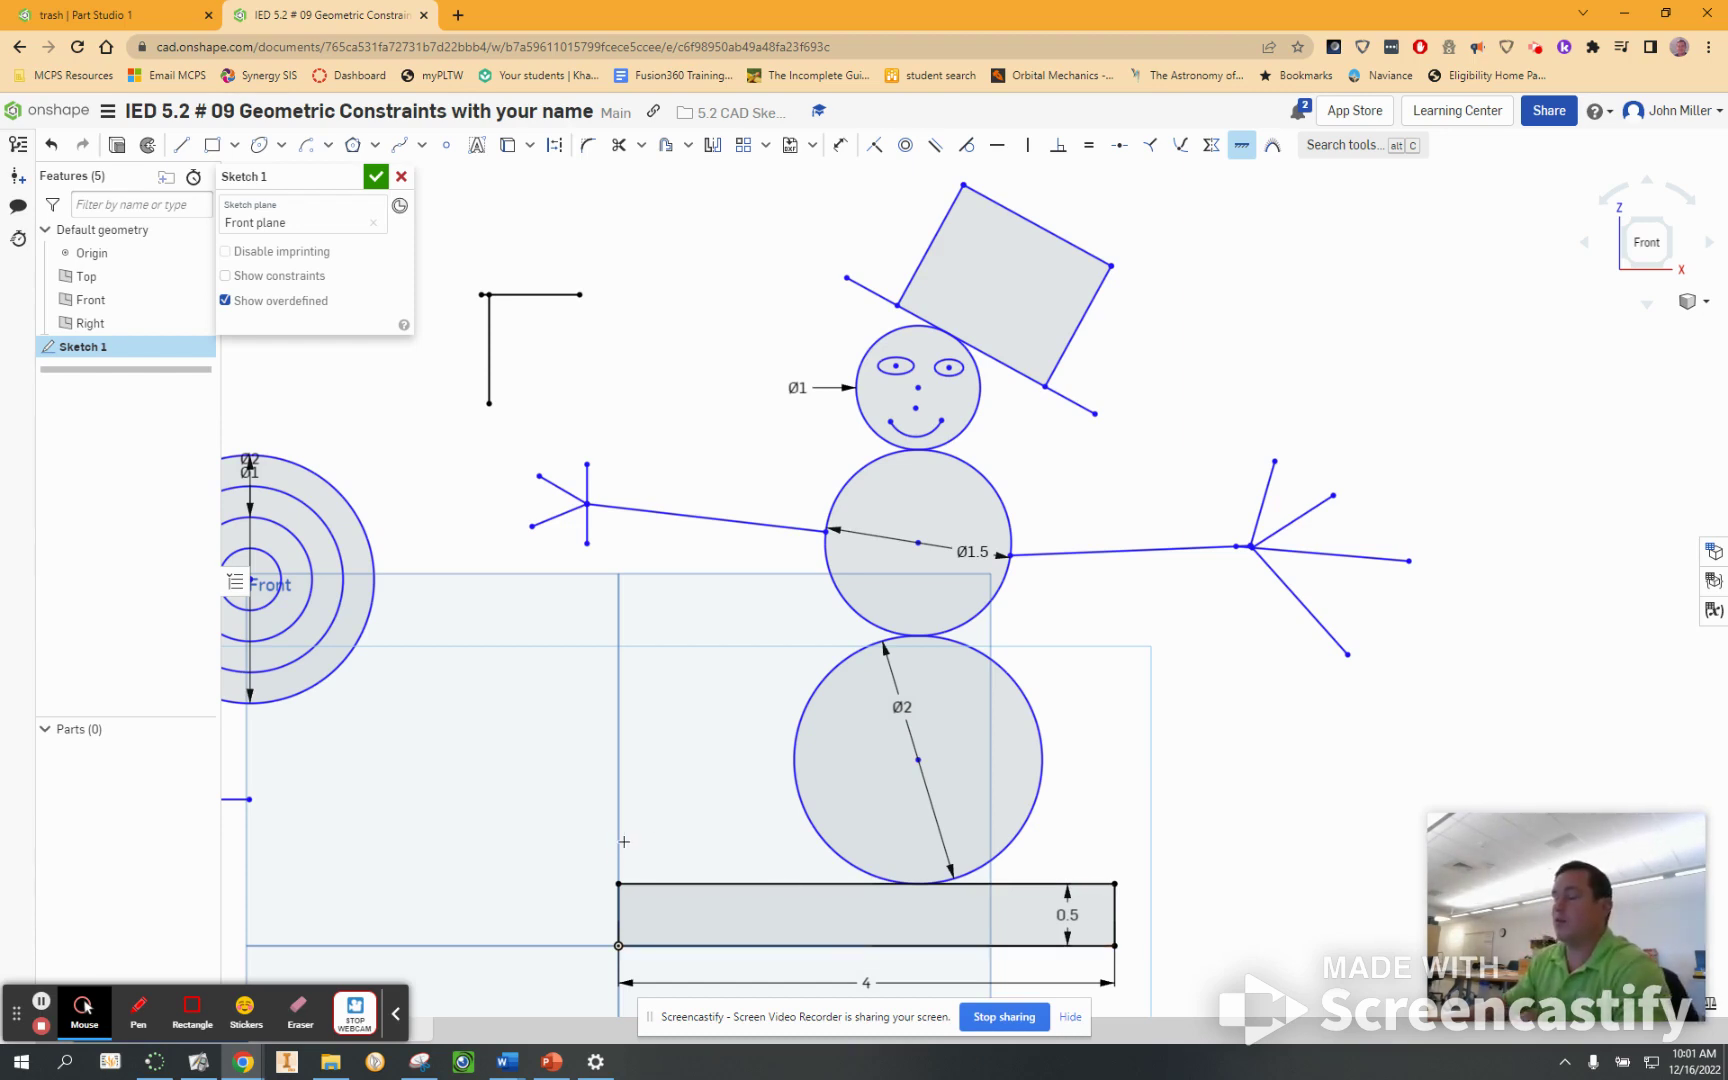
- Draw a 1 by 1 square to the left of the 4-wide base bar
left_click(212, 145)
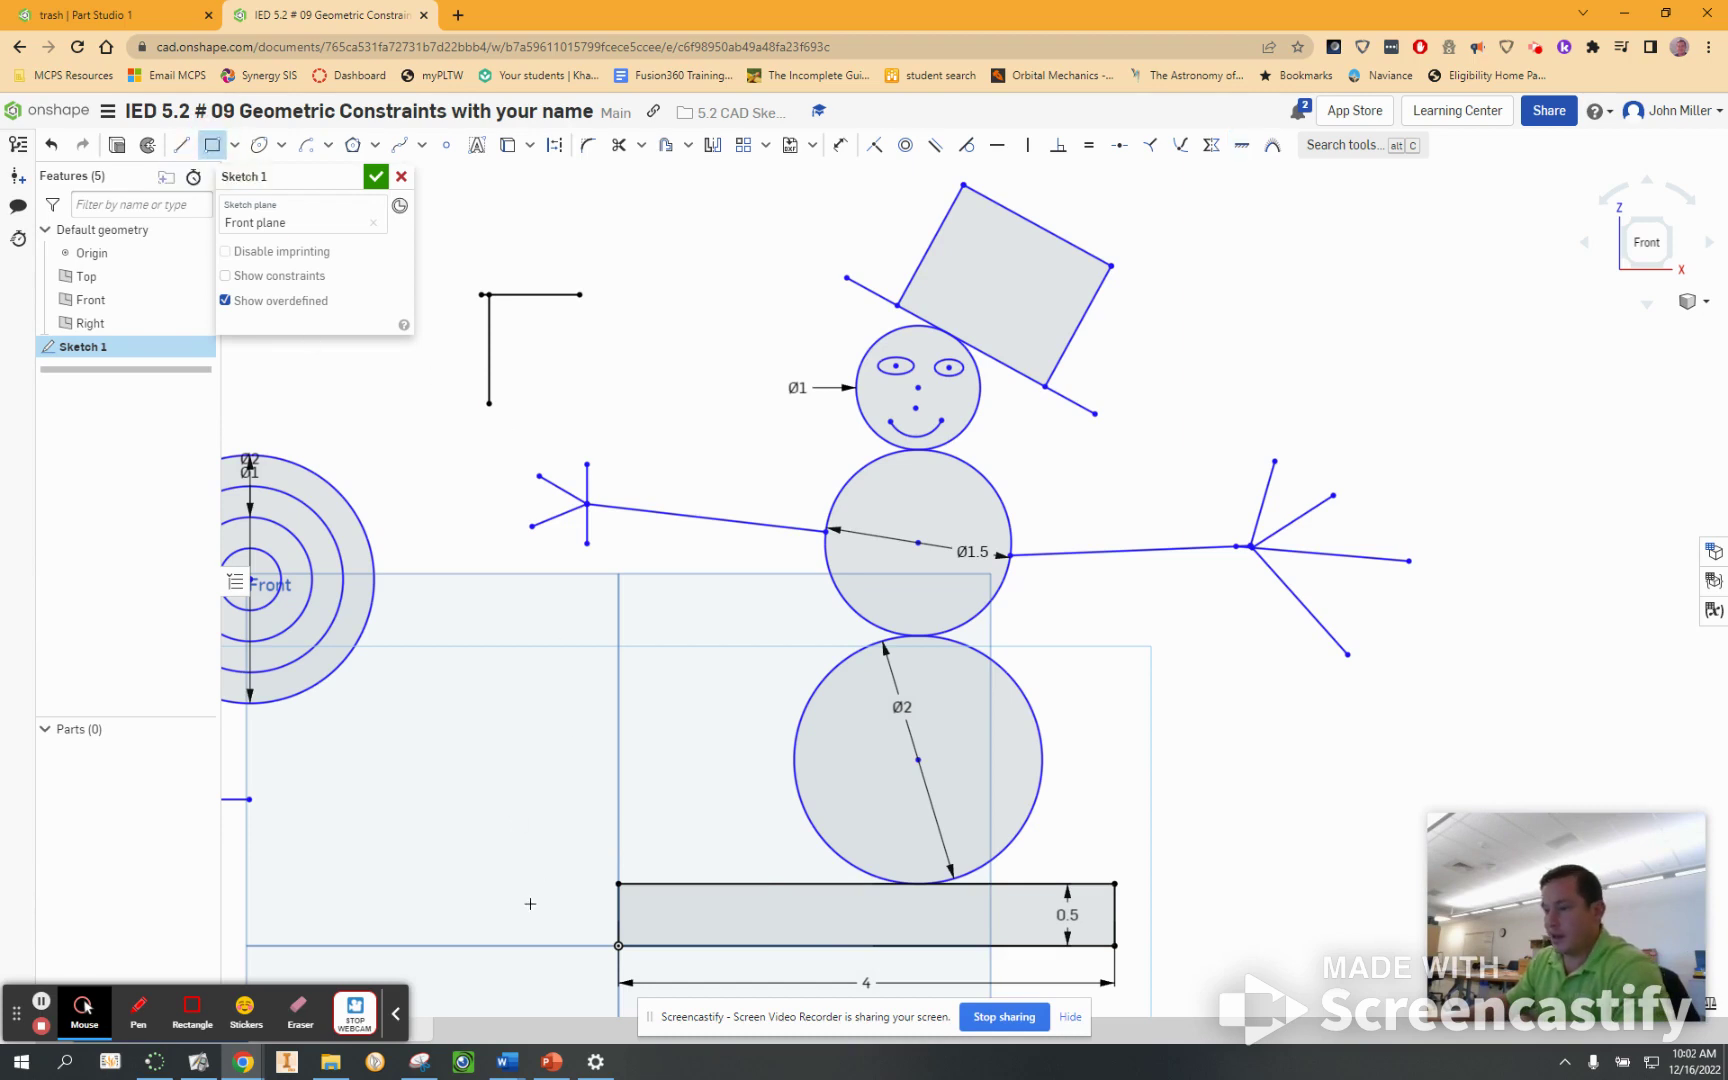
left_click_drag(541, 912, 399, 820)
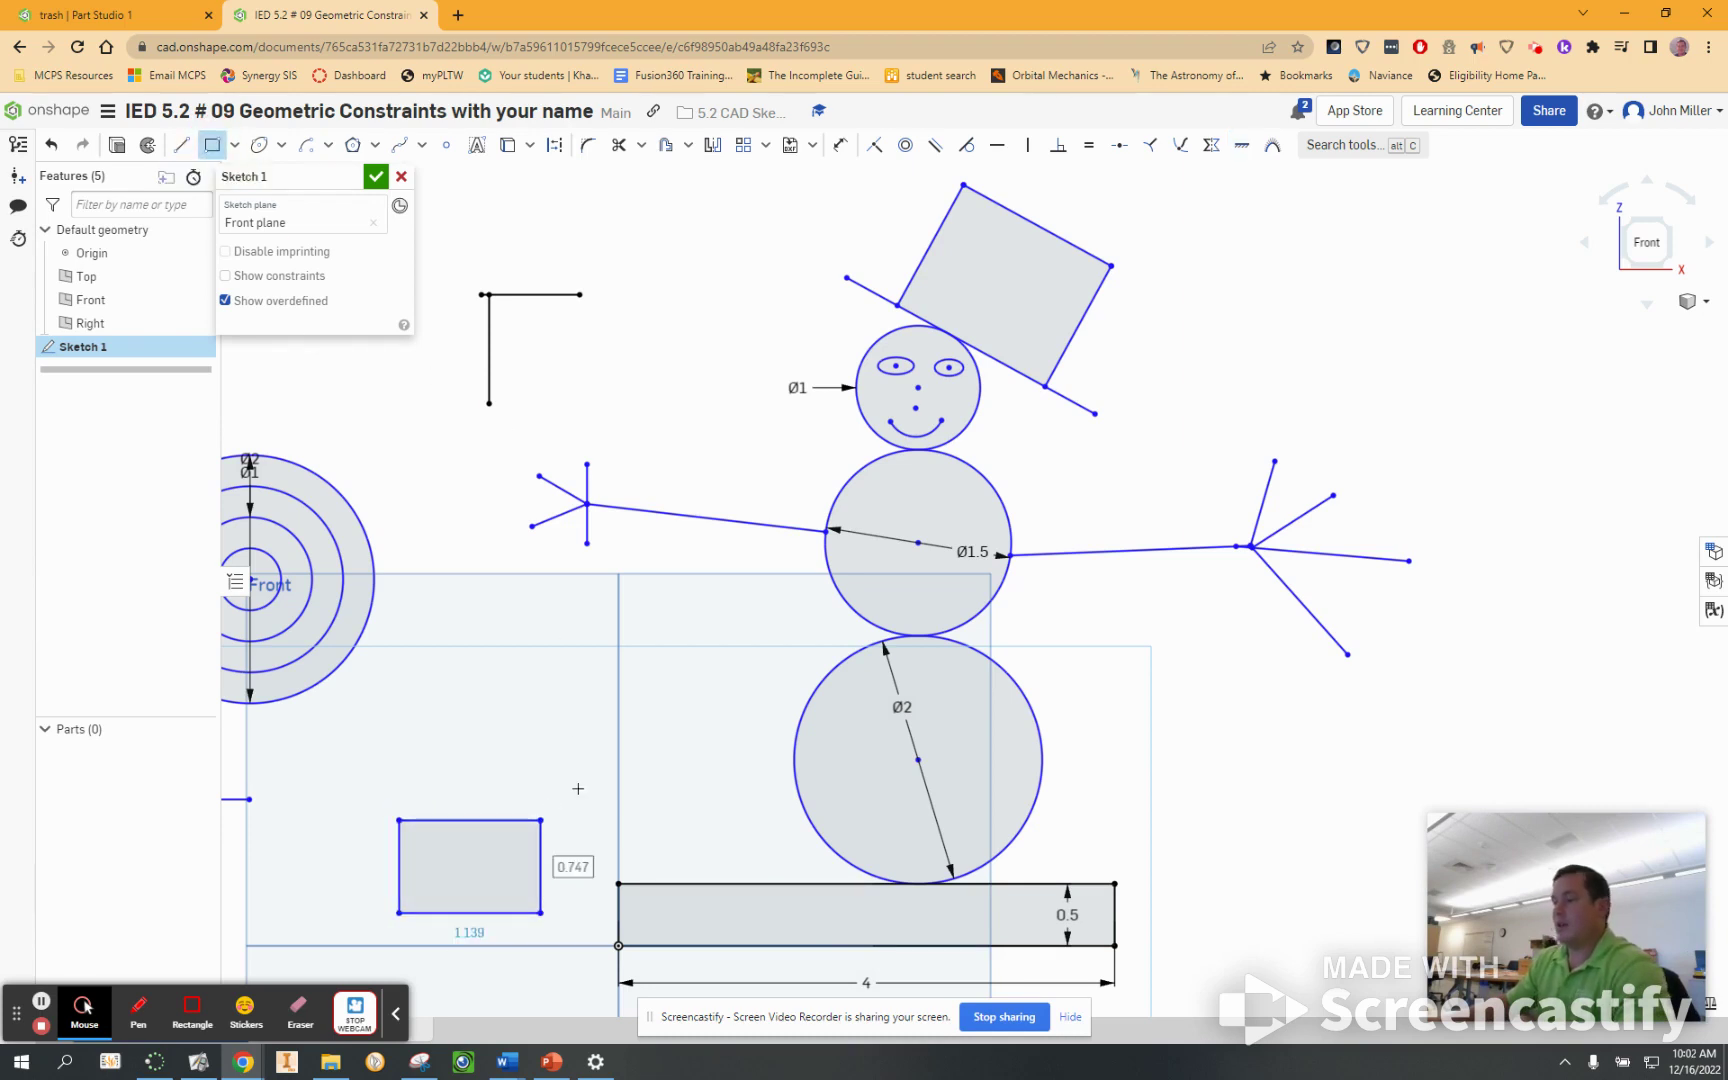
type("1")
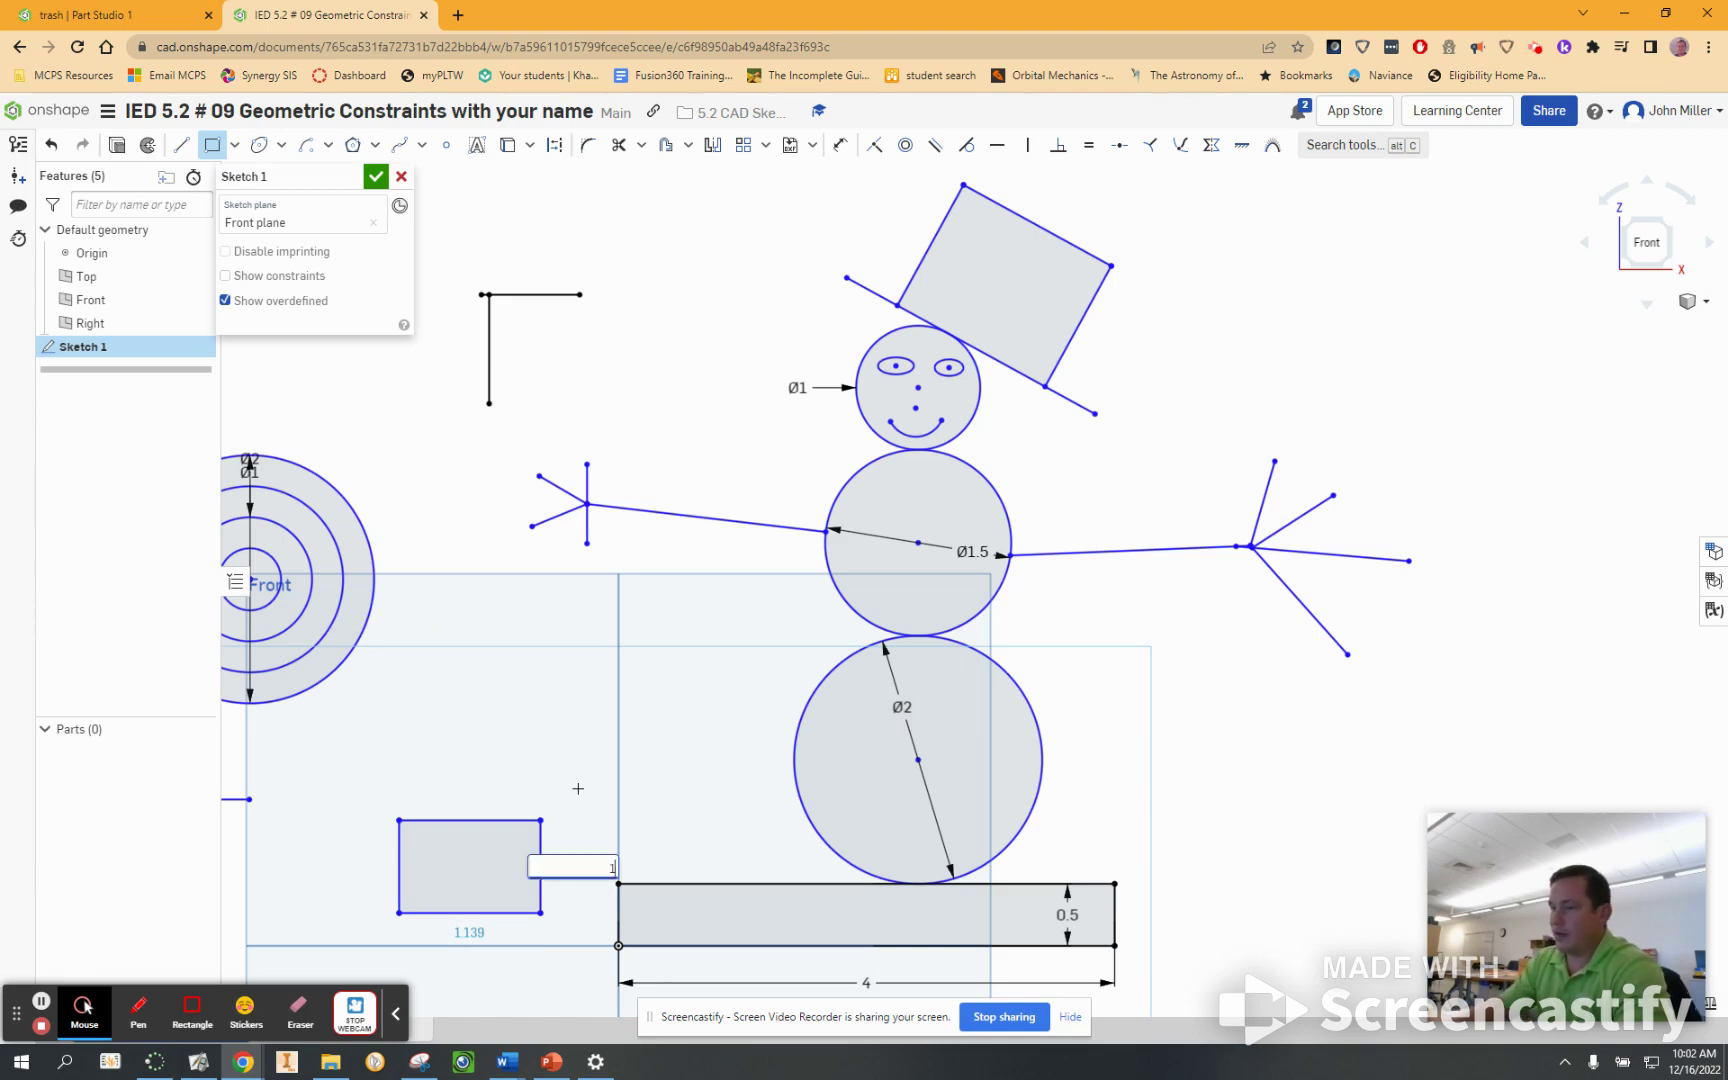
key("Return")
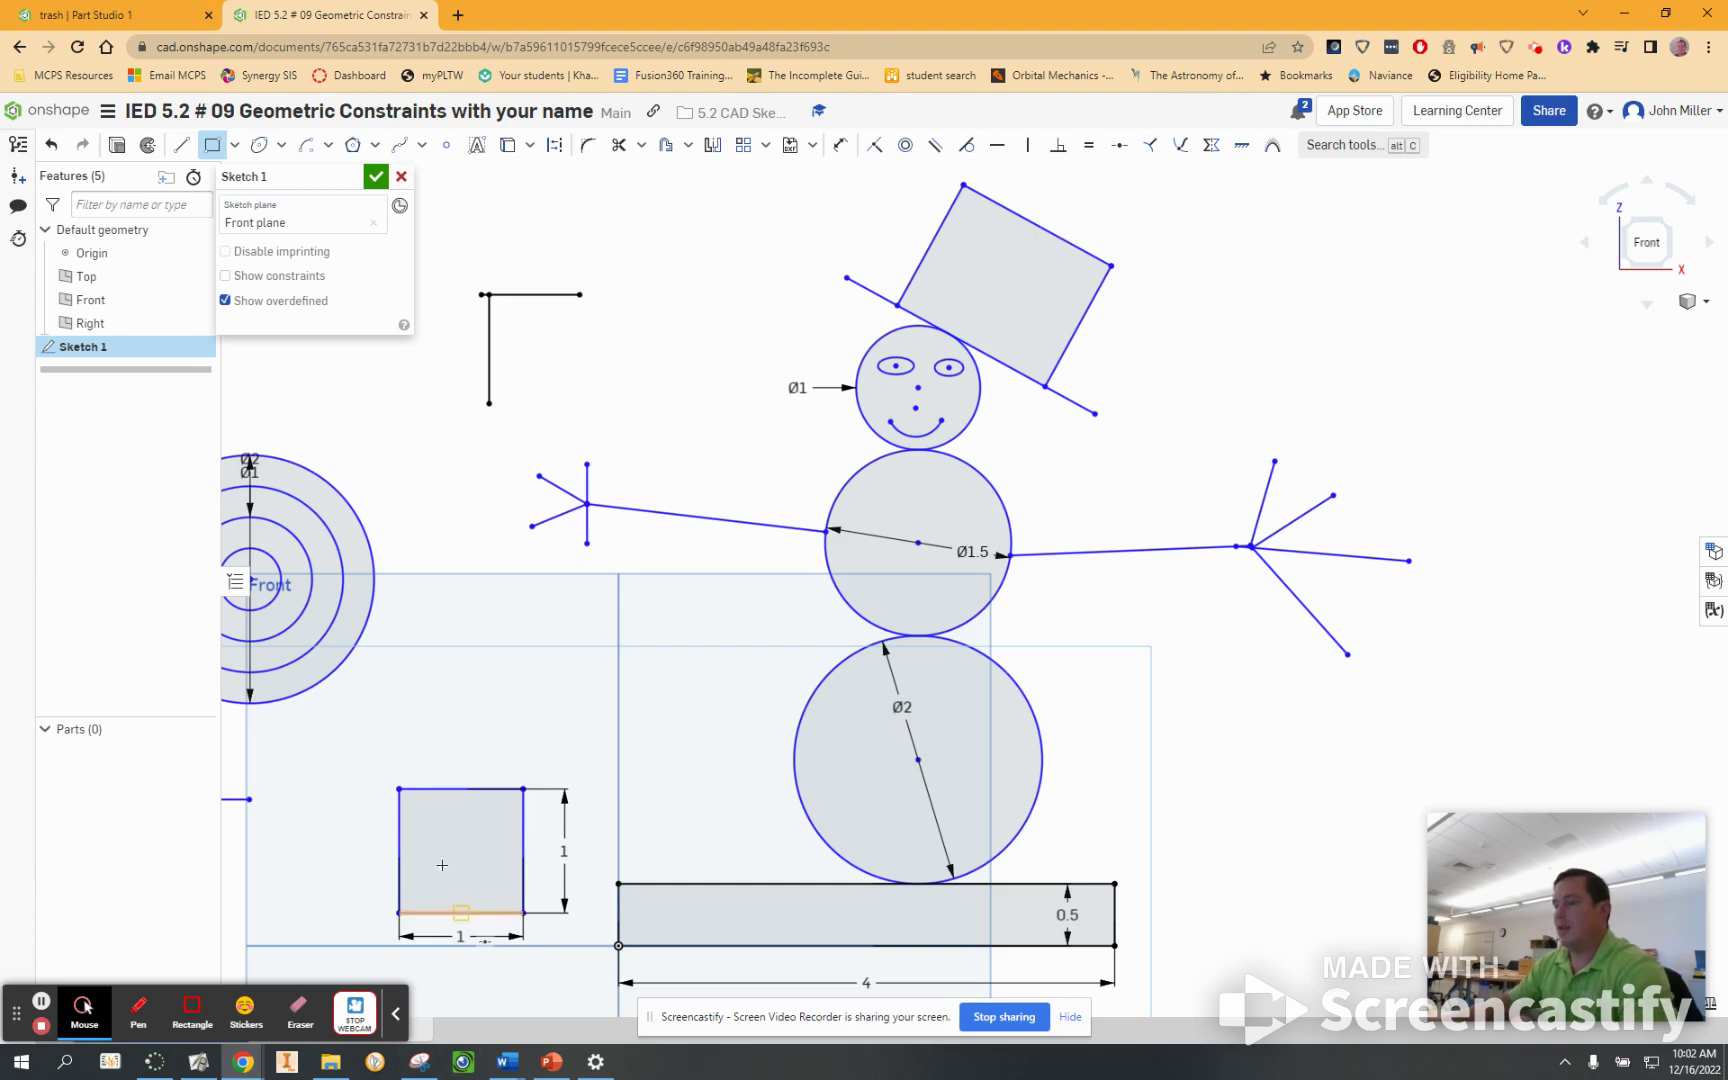
right_click(486, 686)
left_click(505, 698)
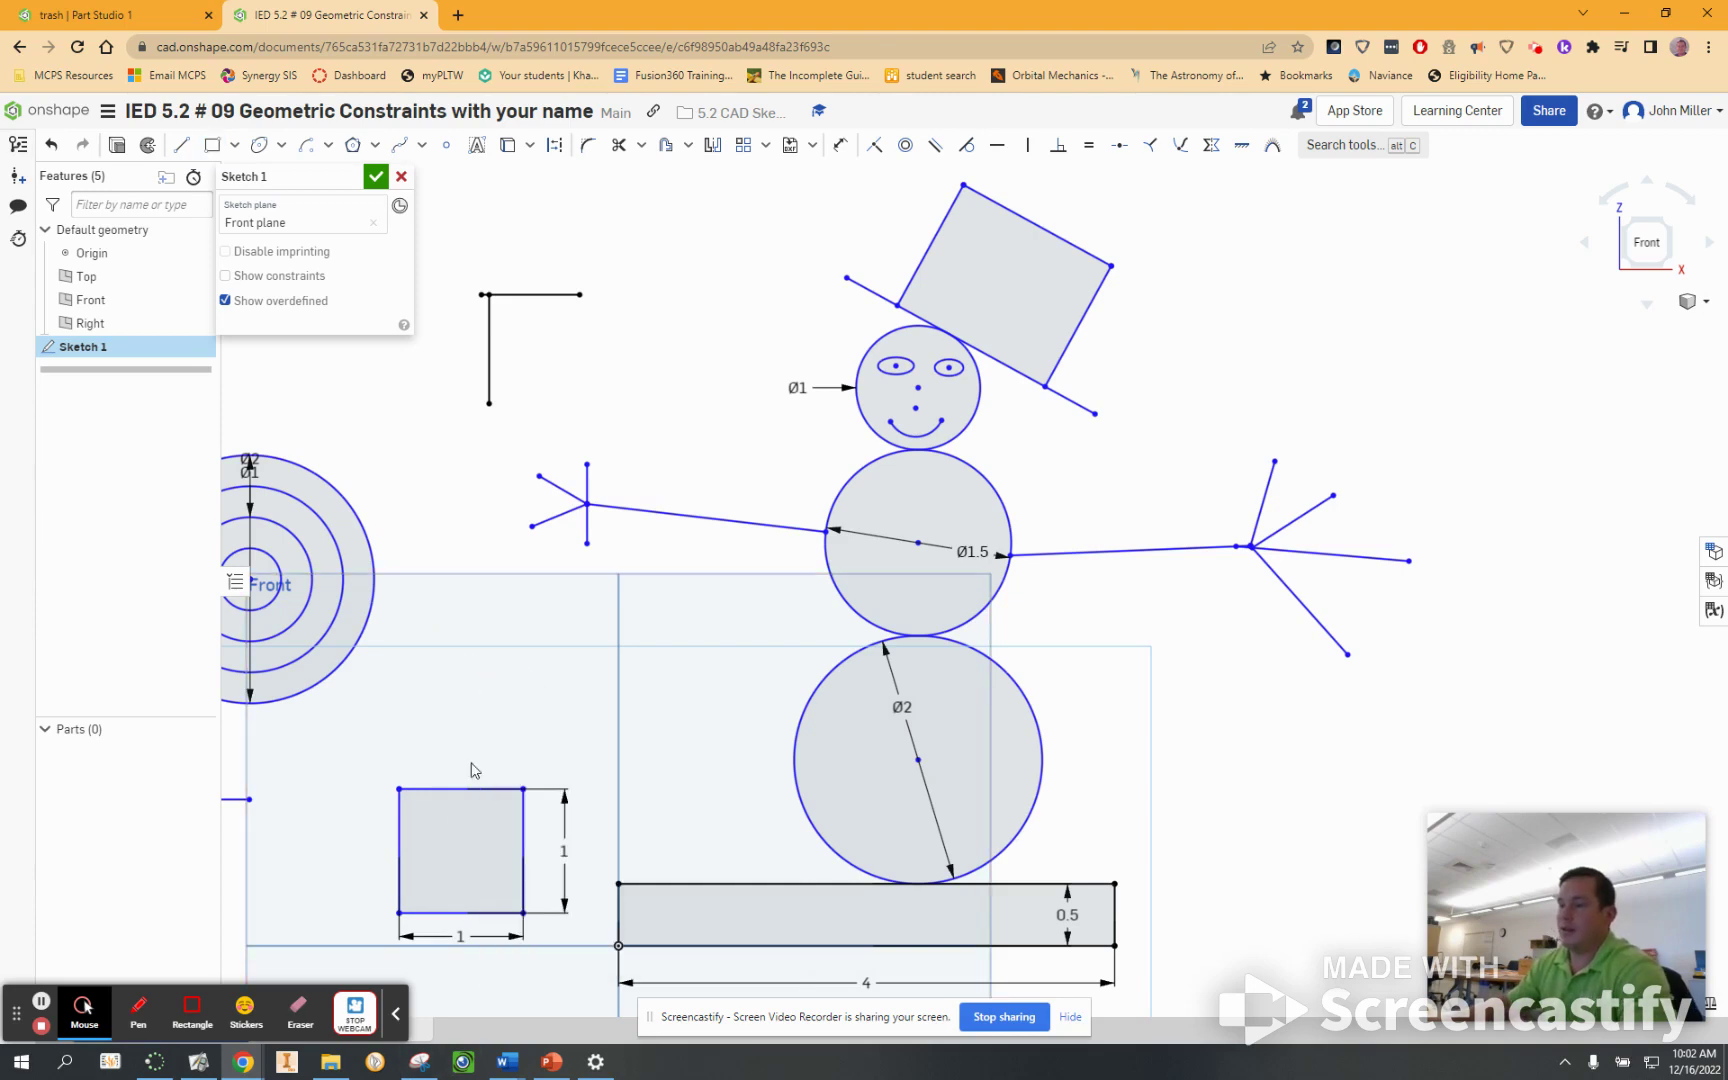
- Snap the square's bottom-right corner onto the long bar's left end
mouse_move(398, 792)
left_mouse_down()
mouse_move(390, 722)
mouse_move(477, 776)
mouse_move(322, 798)
mouse_move(424, 760)
mouse_move(370, 787)
mouse_move(372, 767)
left_mouse_up()
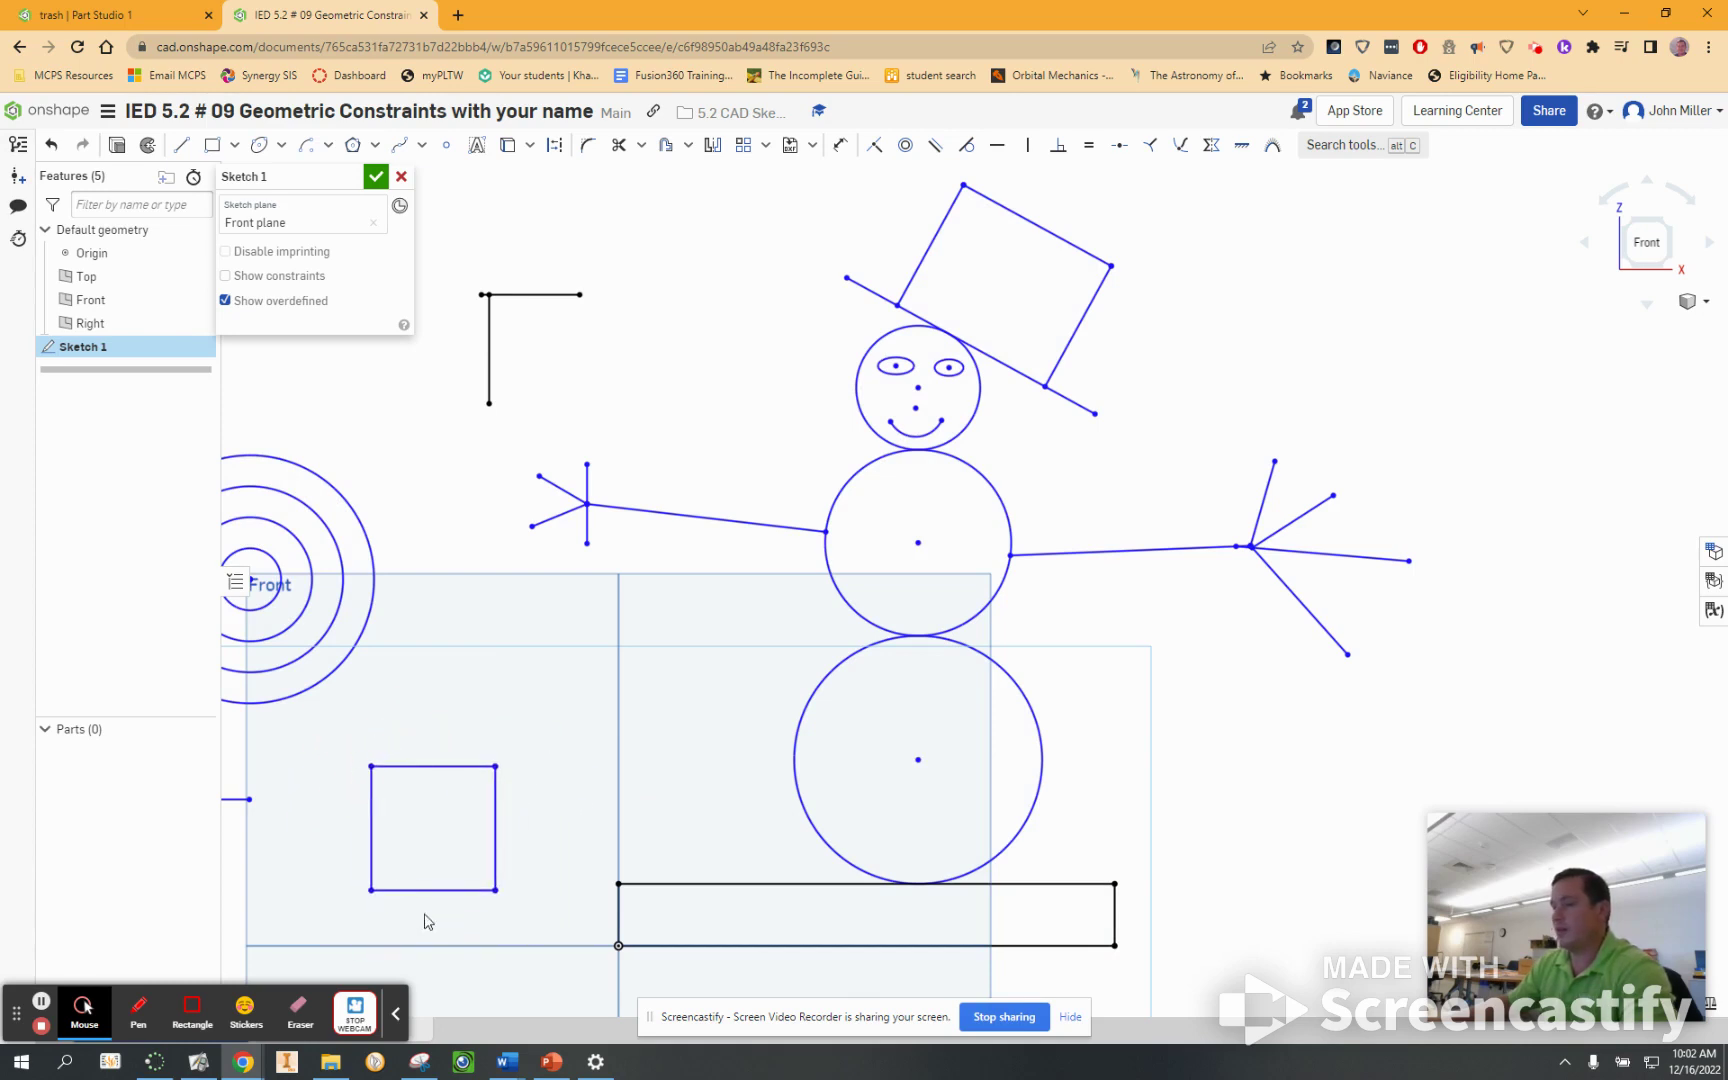
left_click(496, 890)
left_click_drag(497, 890, 618, 946)
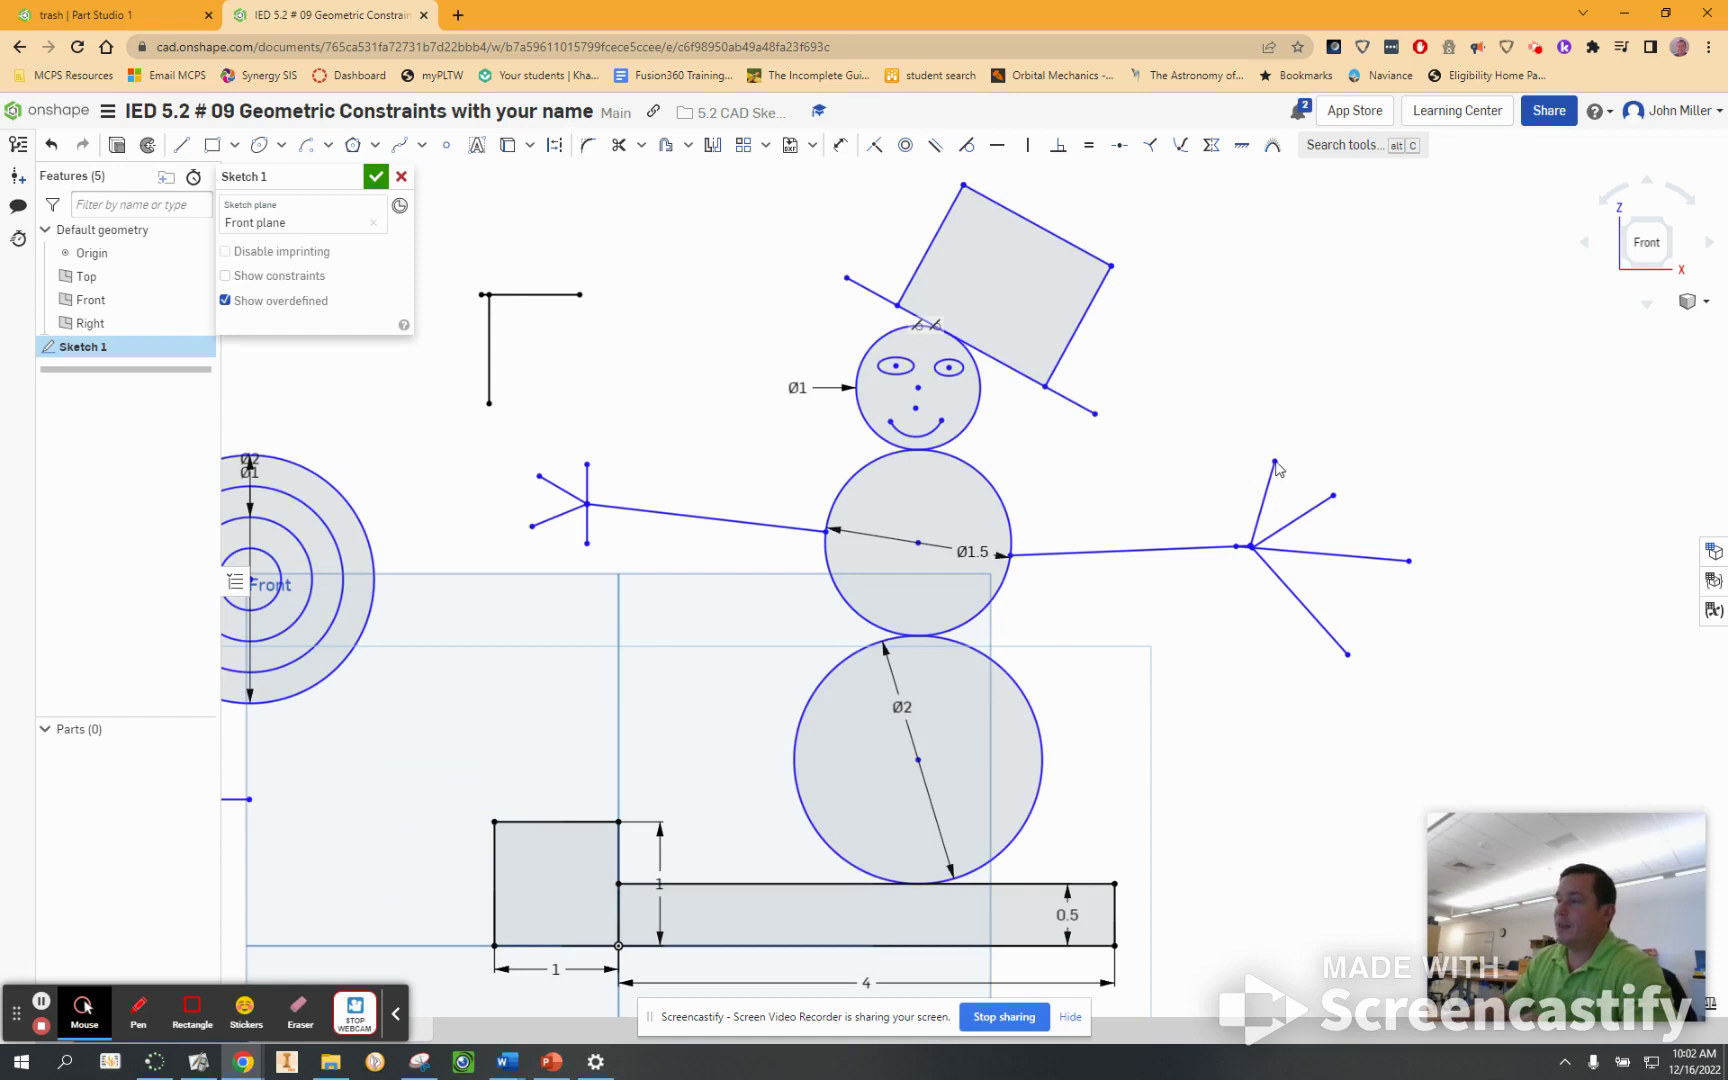
- Shorten the right hand's upper finger slightly and try a hat tilt, then undo the tilt
left_click_drag(1280, 463, 1290, 478)
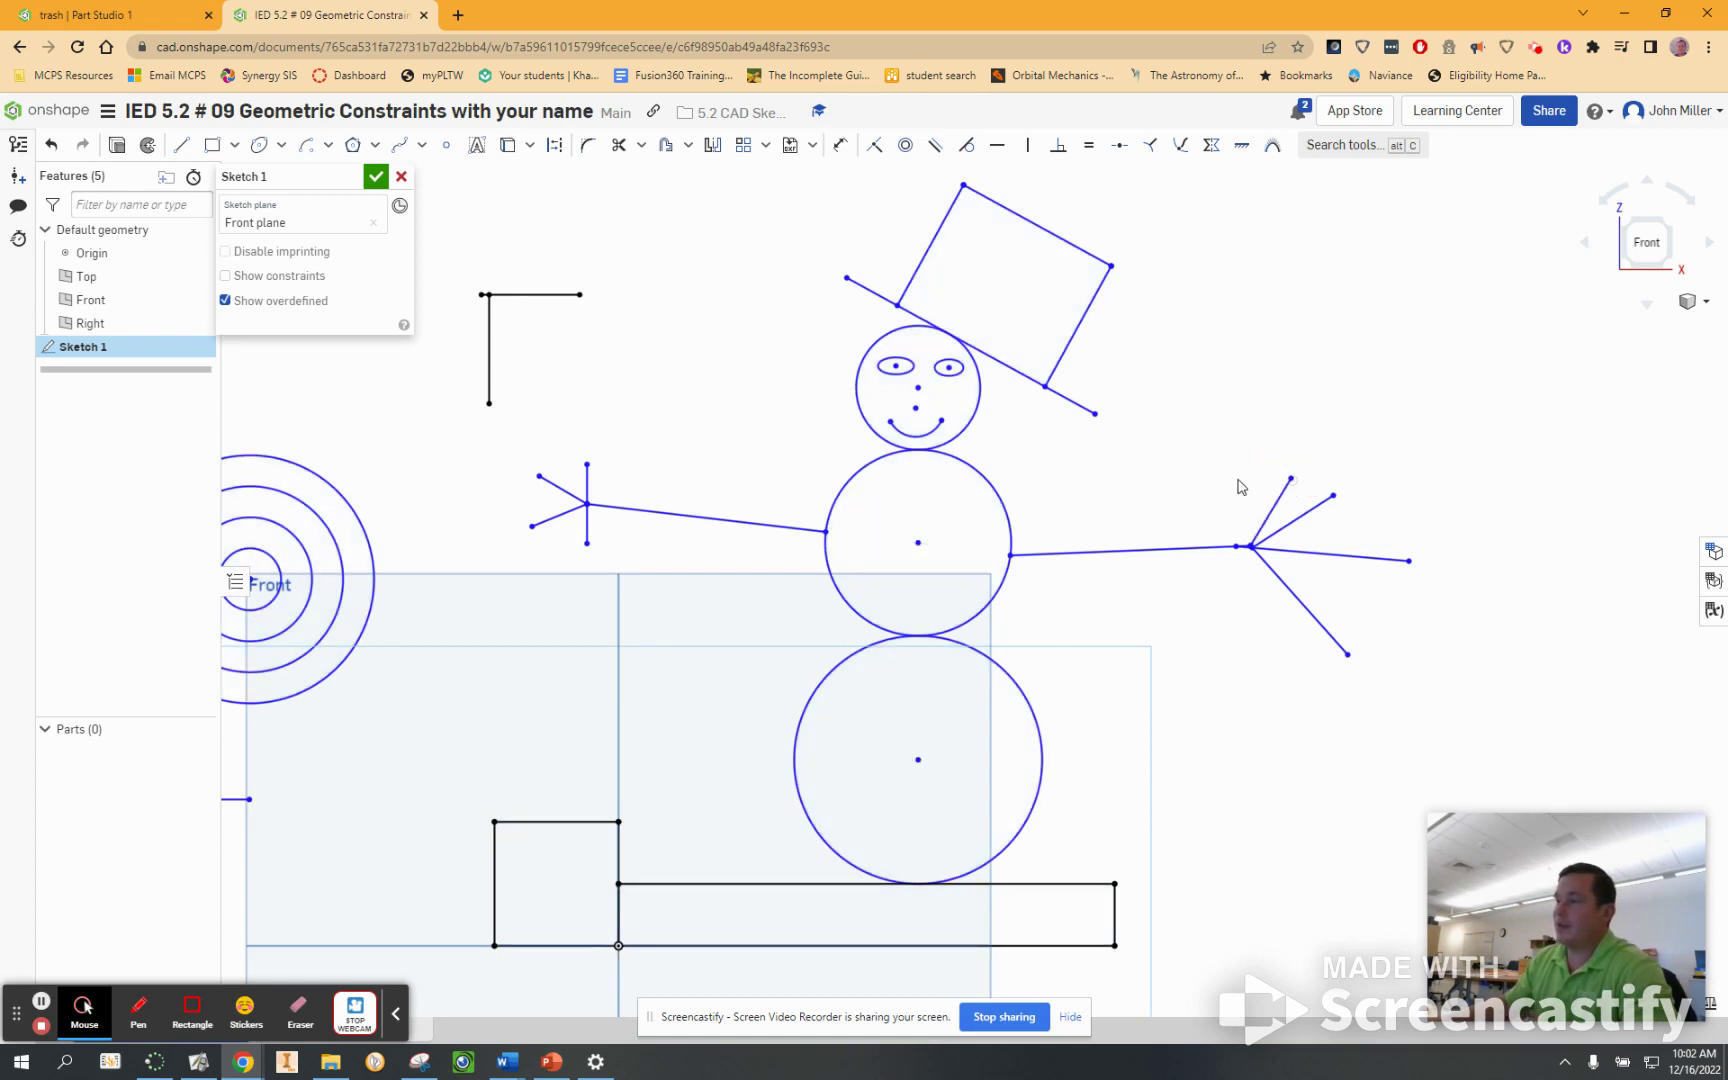
left_click_drag(1094, 416, 991, 431)
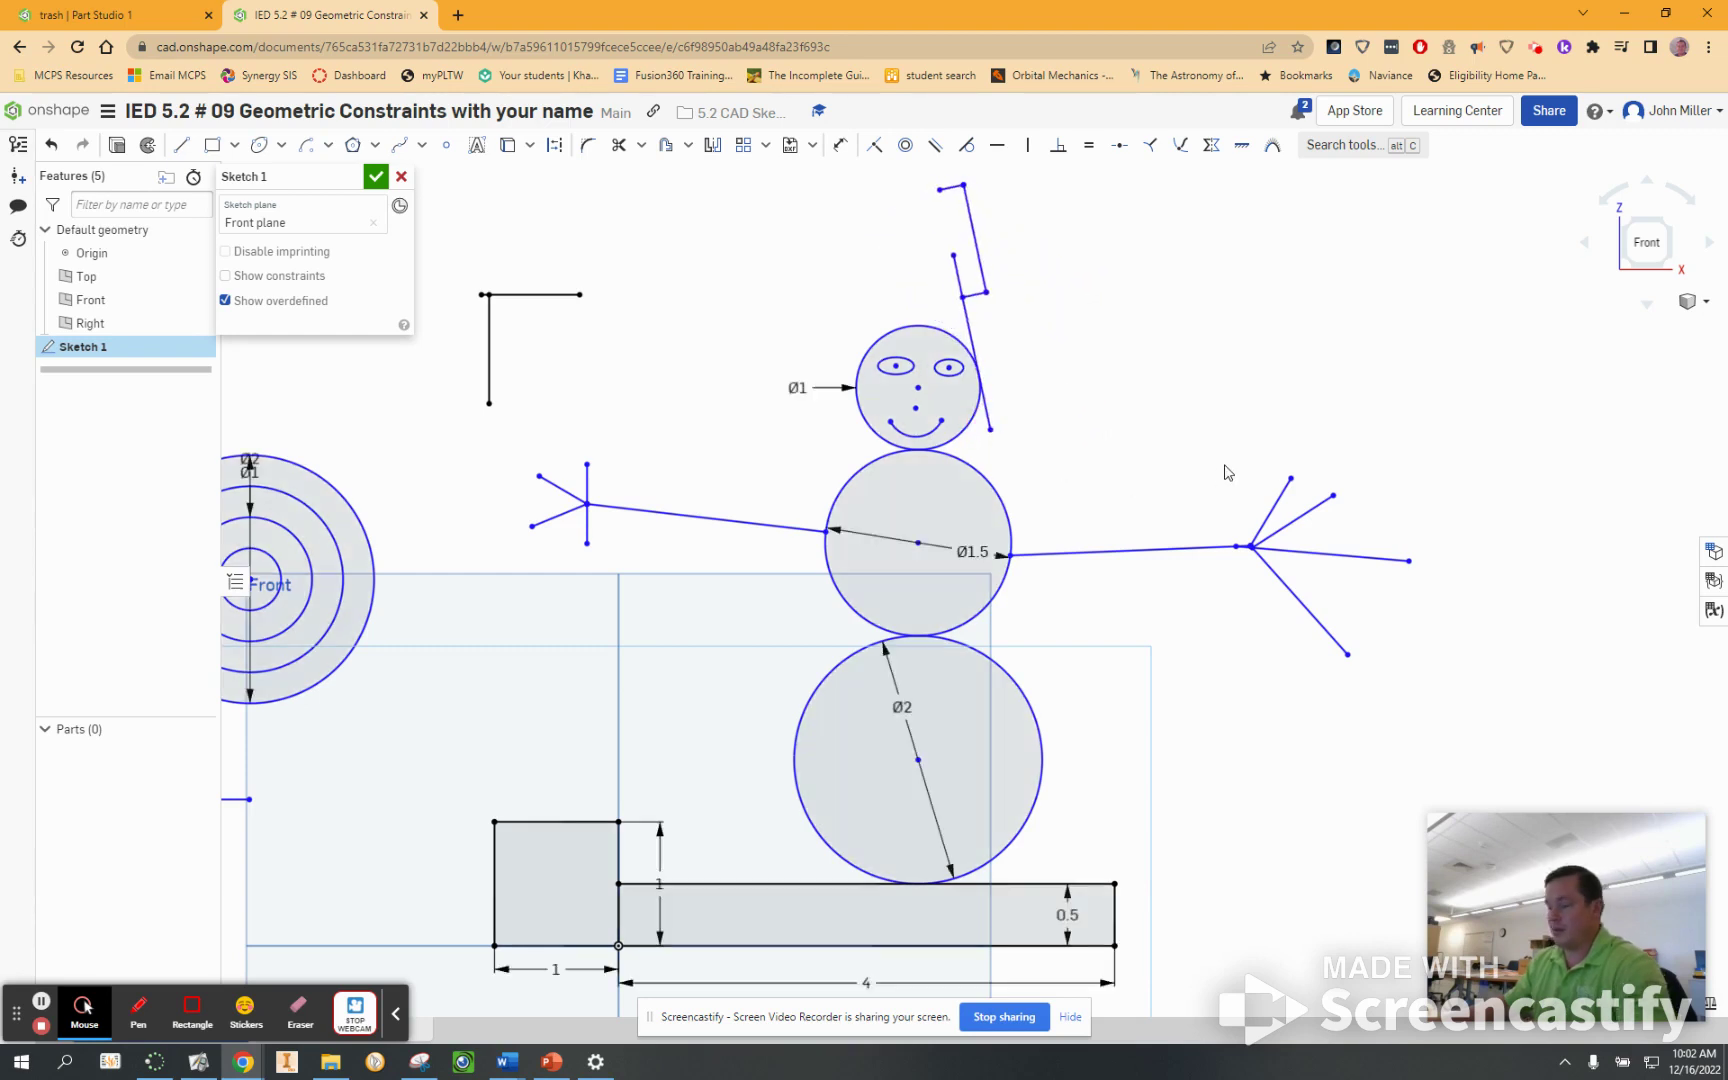
key("ctrl+z")
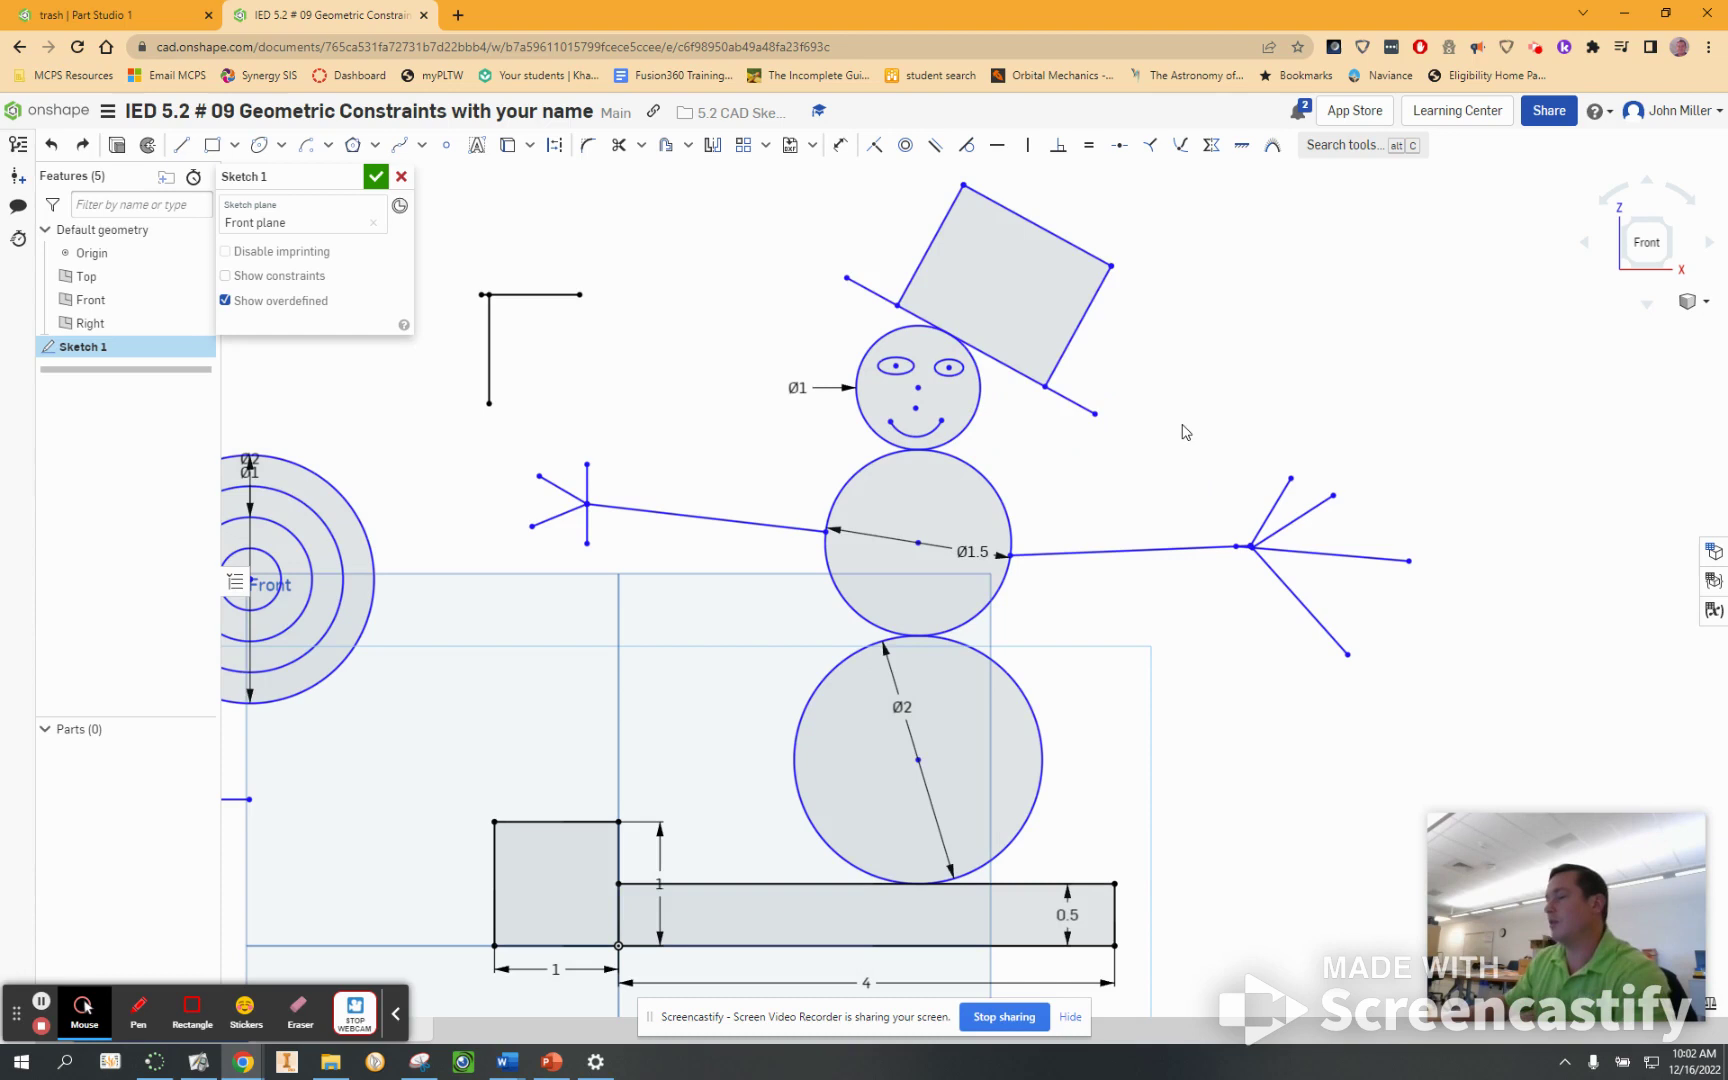
- Zoom the view in and out to see the whole snowman sketch
scroll(1279, 438, "up", 2)
scroll(1279, 438, "down", 5)
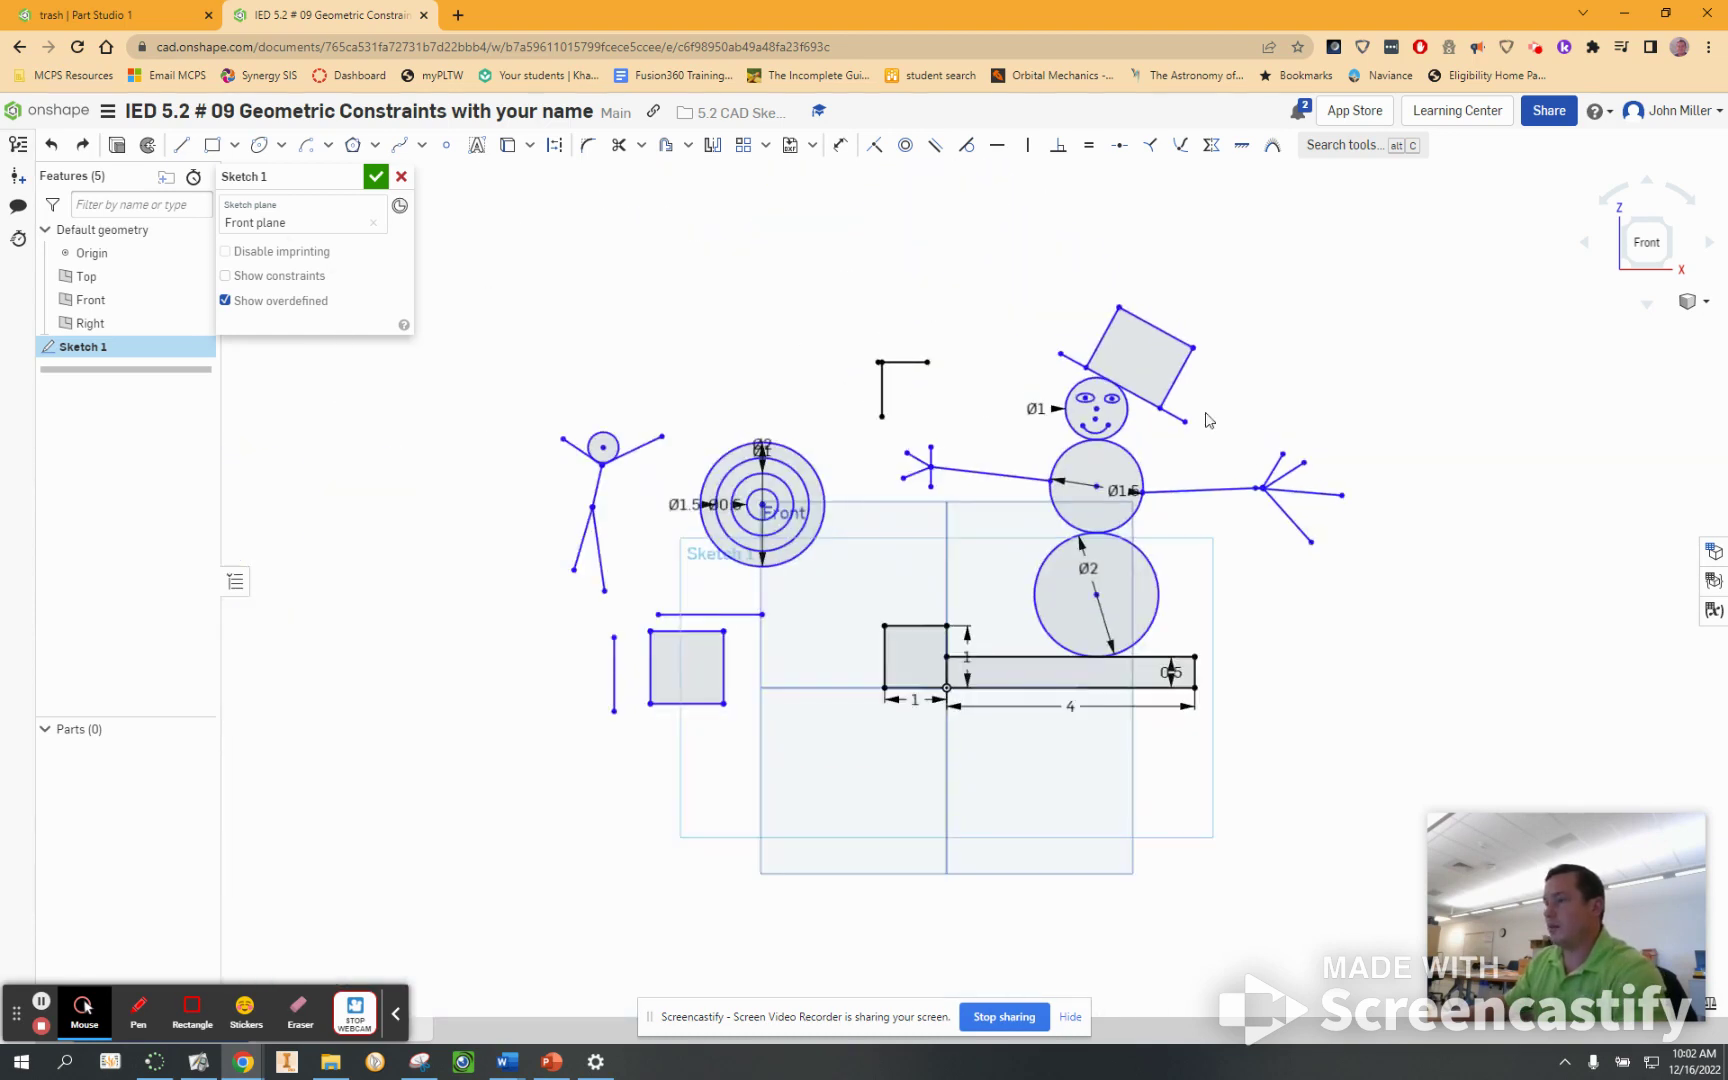
scroll(1113, 428, "up", 3)
scroll(1110, 428, "up", 3)
scroll(1081, 428, "down", 5)
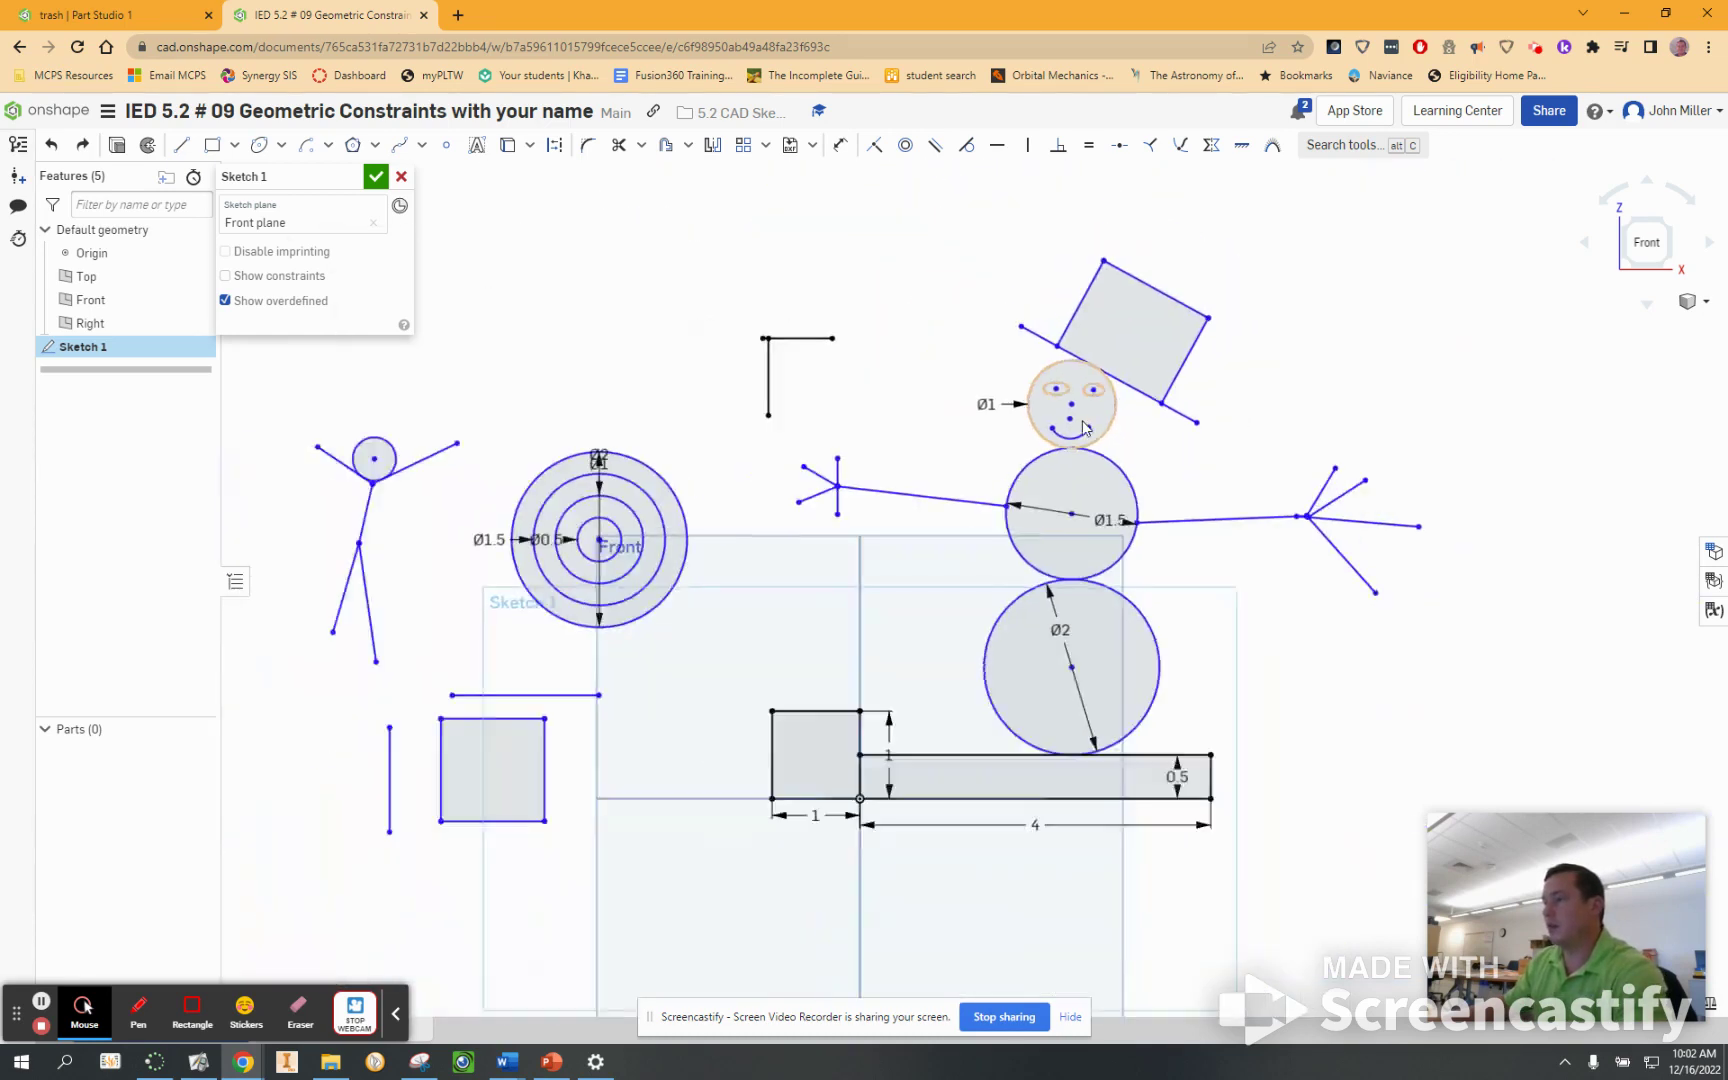
scroll(1082, 428, "up", 2)
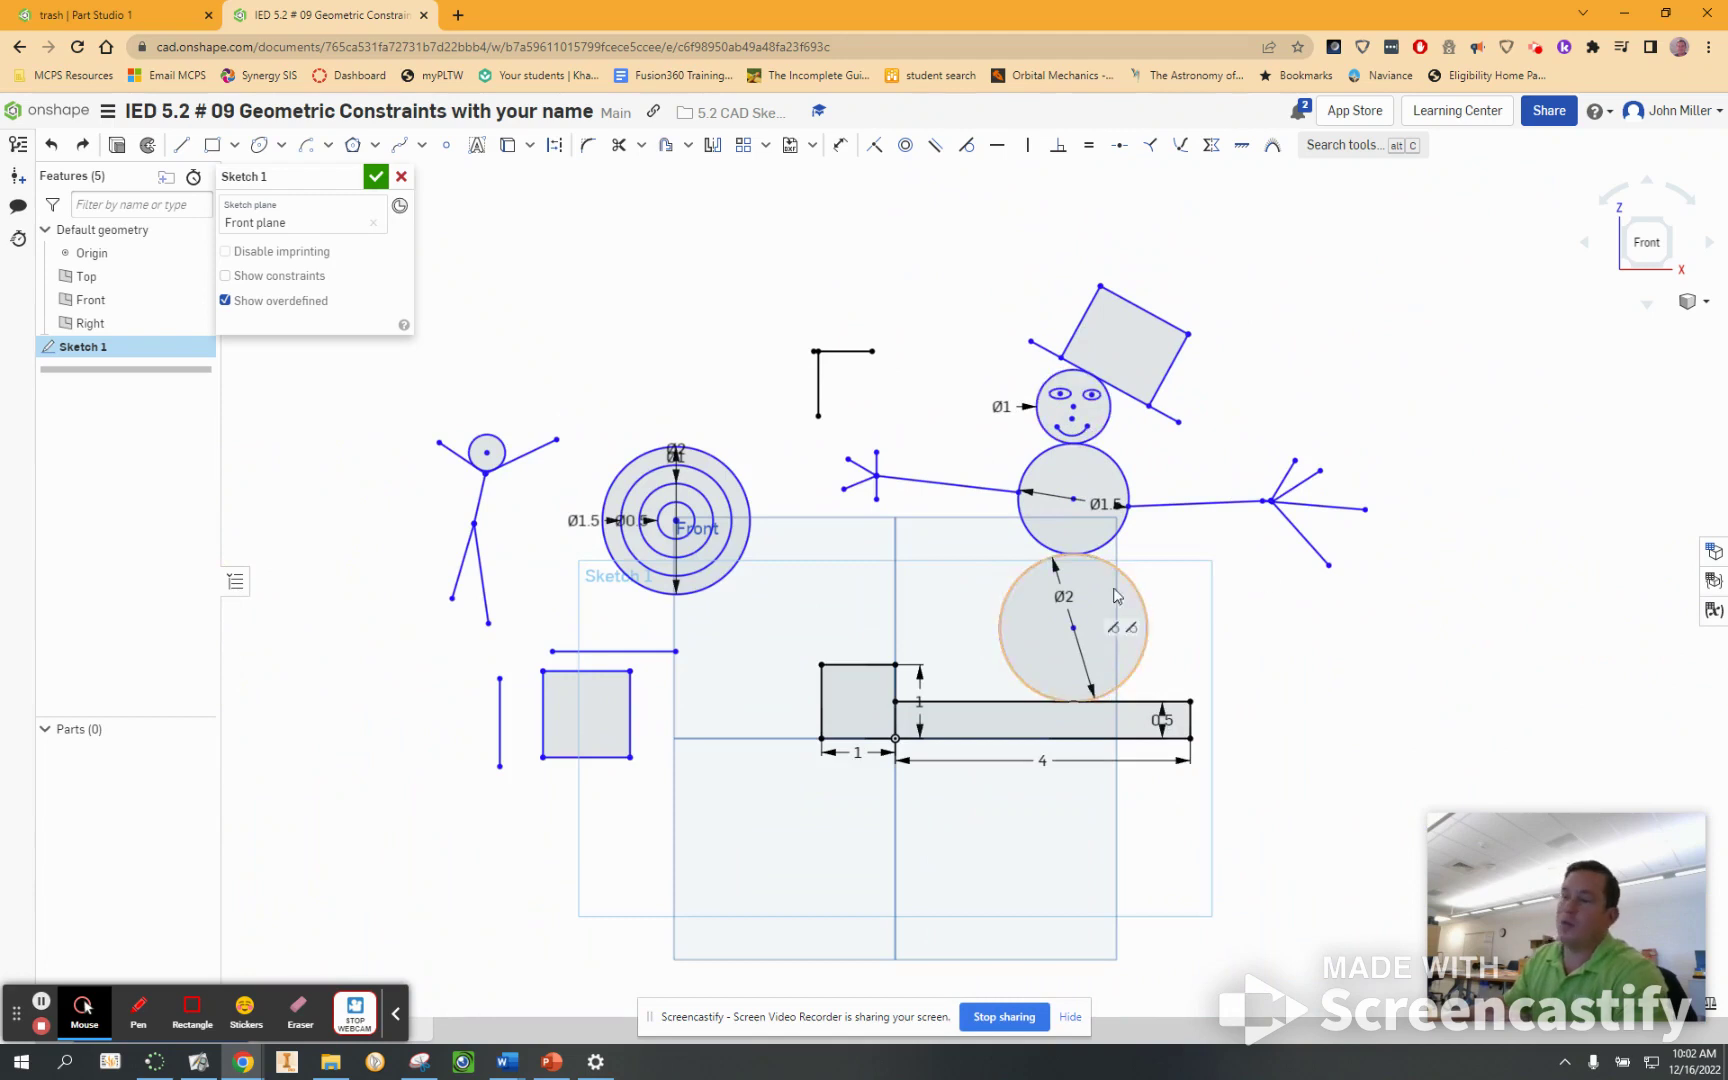